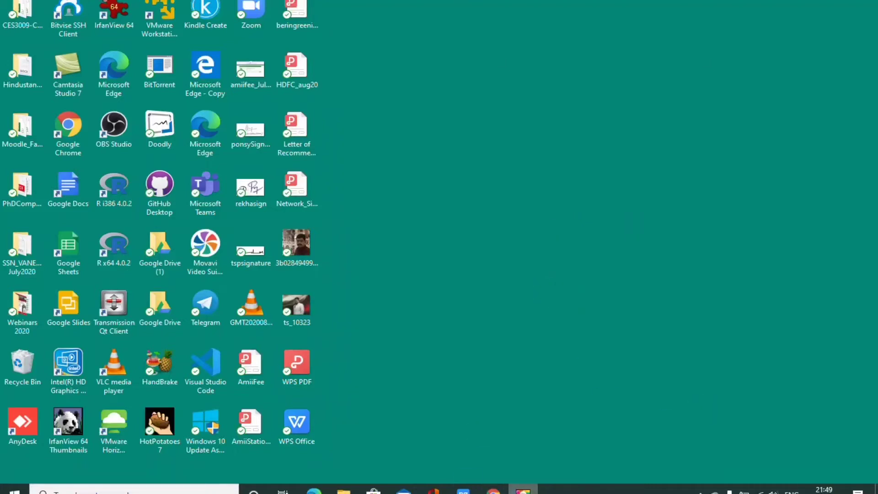
# Switch to Google Chrome and load the Moodle site at 115.240.194.24/vitcc
pyautogui.click(493, 489)
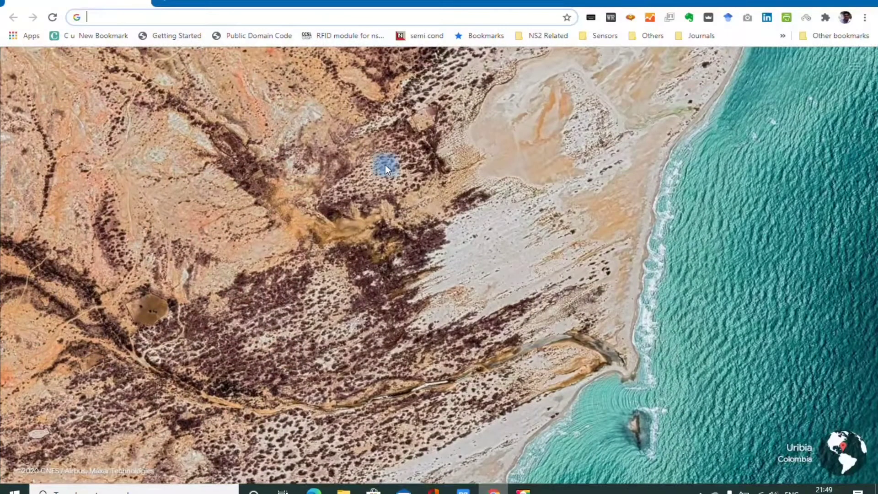
pyautogui.write('115')
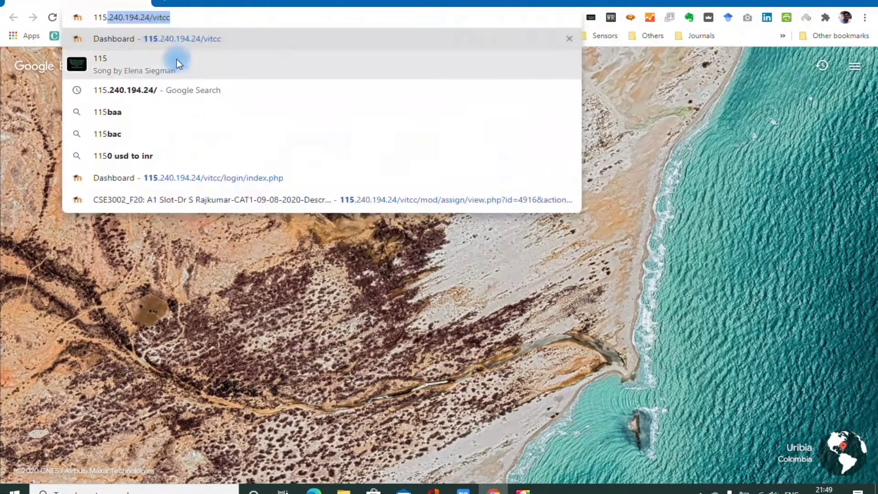
pyautogui.click(196, 12)
pyautogui.press('Return')
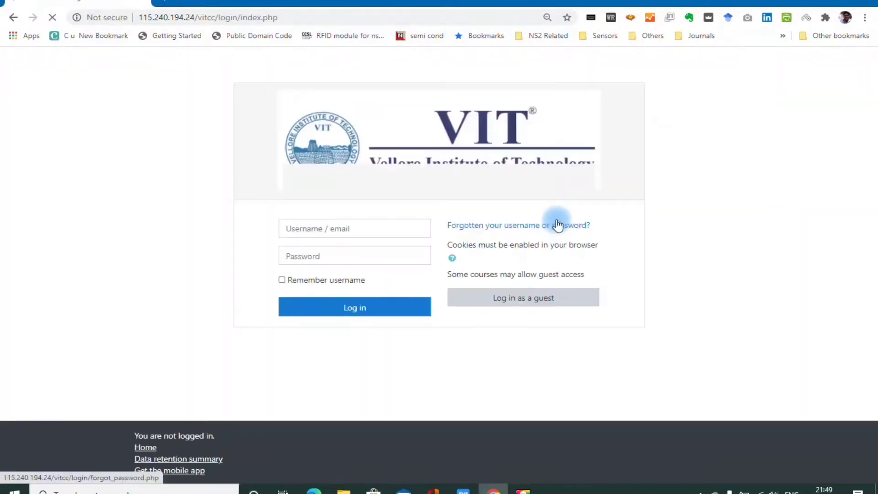
# Log in to the Moodle site with the account username and password
pyautogui.click(333, 227)
pyautogui.click(324, 256)
pyautogui.click(364, 315)
pyautogui.click(364, 316)
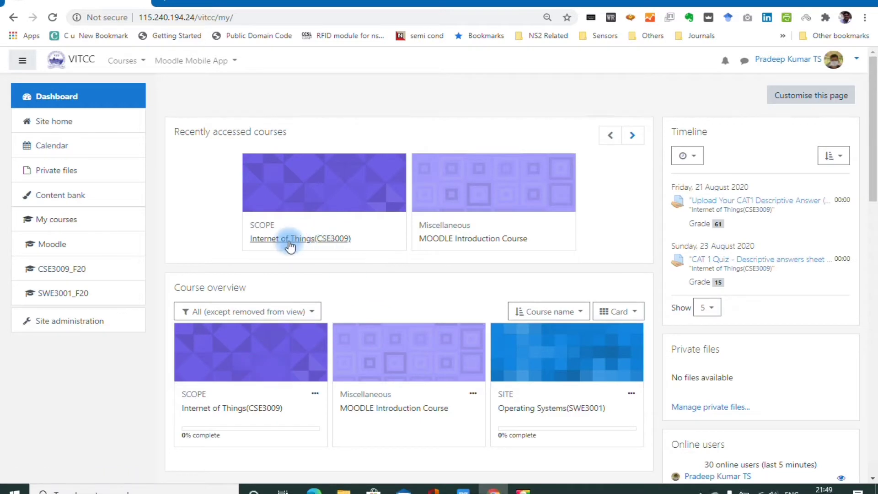
# Open the Internet of Things(CSE3009) course and turn editing on
pyautogui.click(326, 242)
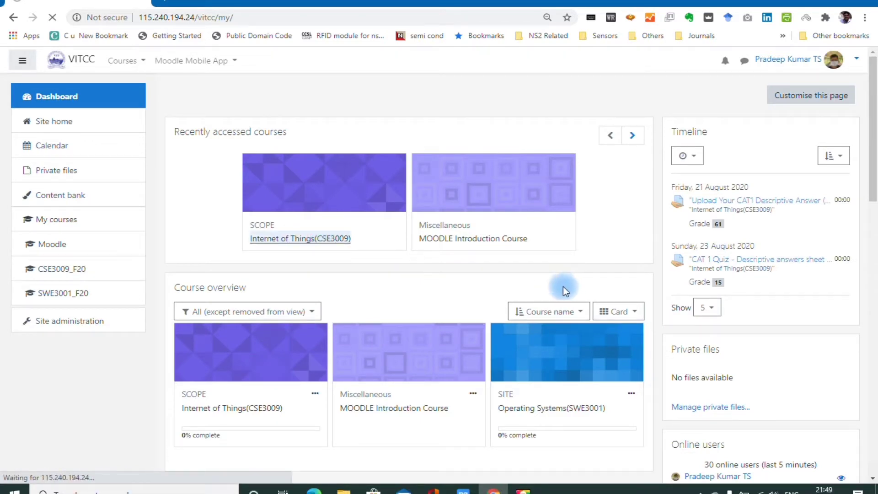
pyautogui.hotkey('ctrl', '+')
pyautogui.hotkey('ctrl', '+')
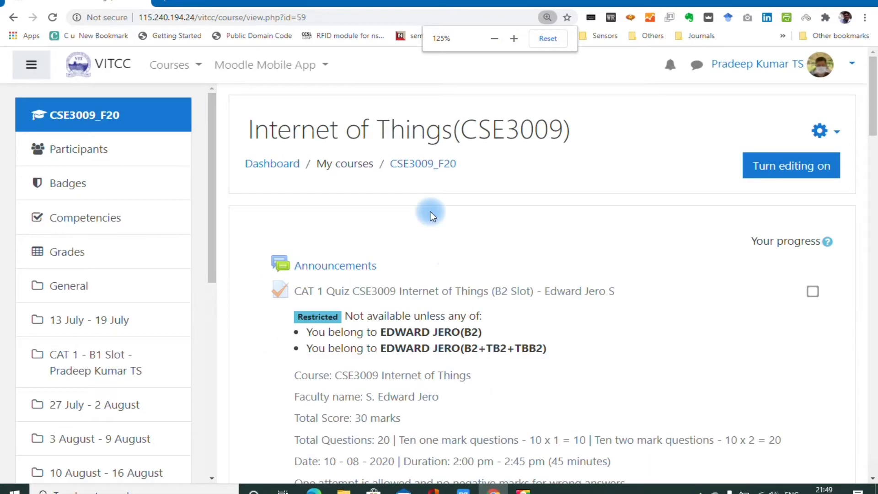
pyautogui.scroll(-10, 432, 213)
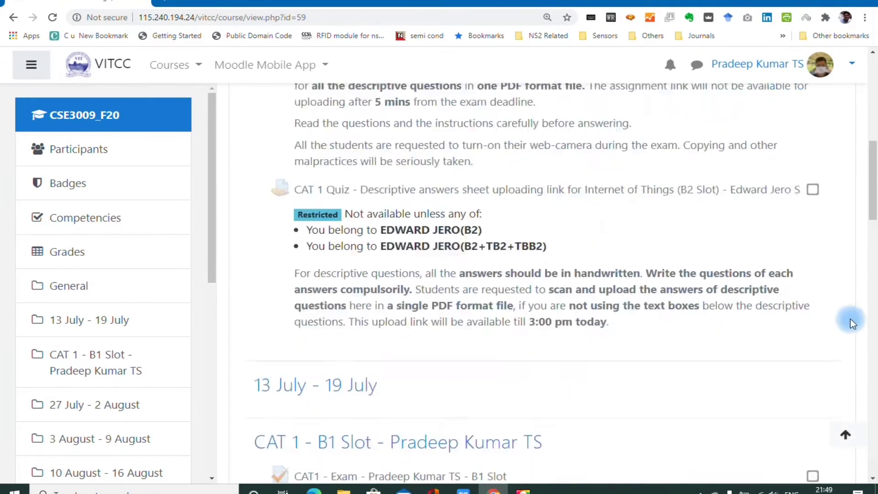
pyautogui.scroll(13, 818, 297)
pyautogui.click(793, 163)
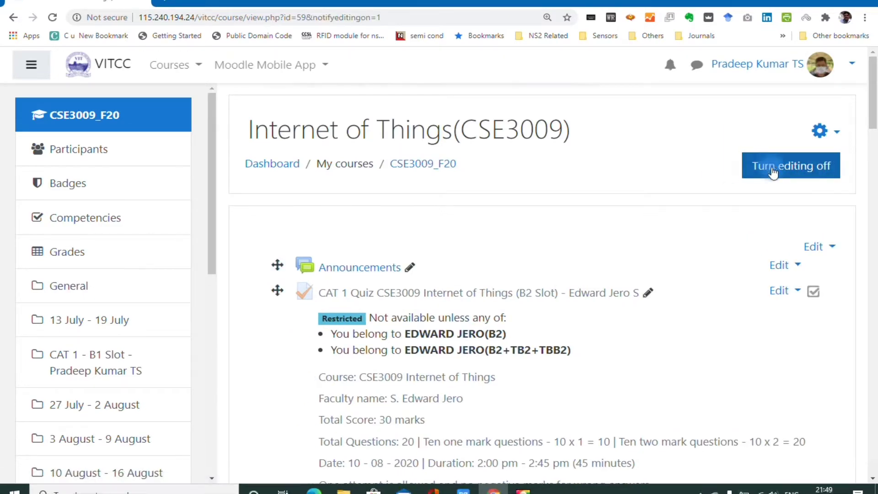
# Open the settings of the B1 Slot assignment "Upload Your CAT1 Descriptive Answer" and hide the navigation drawer
pyautogui.scroll(-2, 605, 293)
pyautogui.scroll(-15, 605, 293)
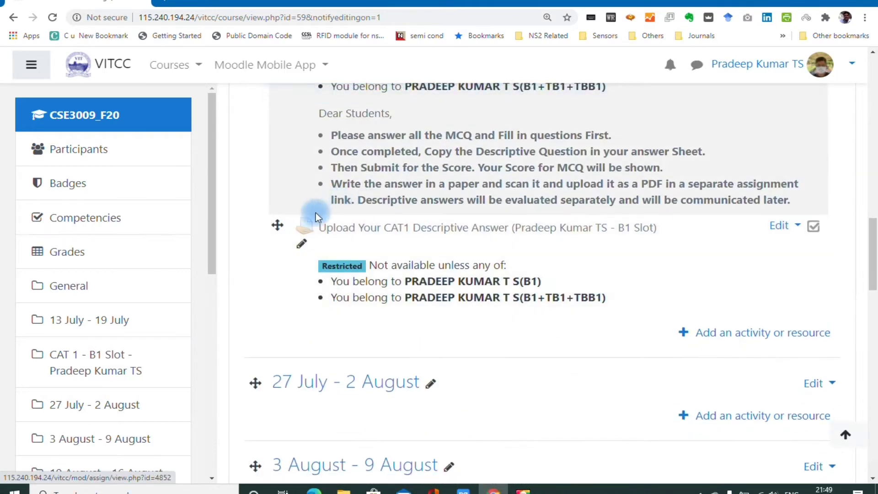
pyautogui.click(781, 225)
pyautogui.click(753, 253)
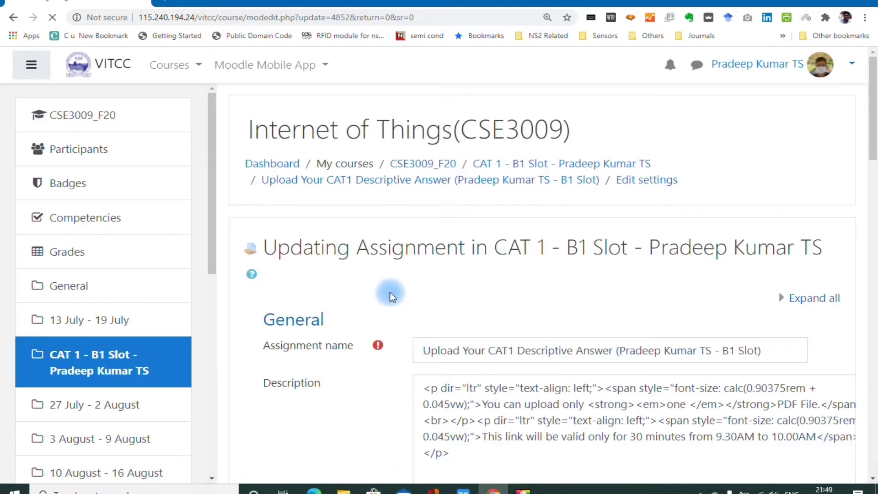
pyautogui.click(31, 64)
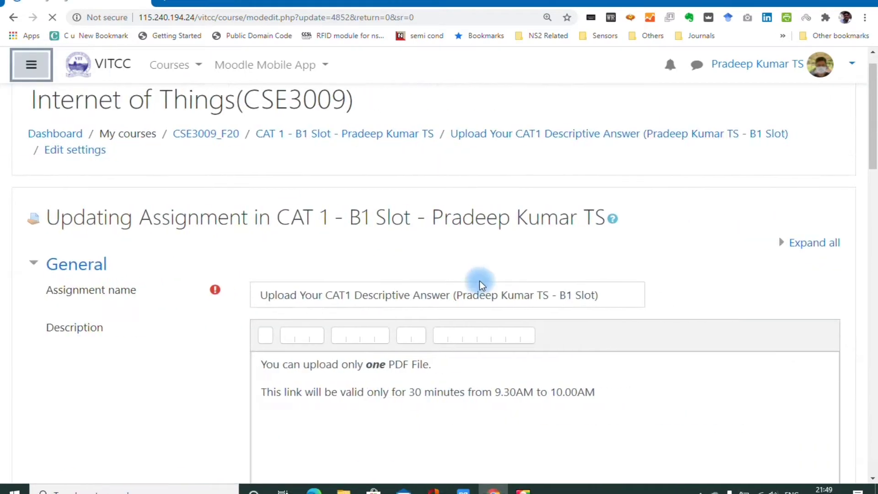
# Enable Feedback files under the assignment's feedback types, then save and return to the course
pyautogui.scroll(-5, 426, 281)
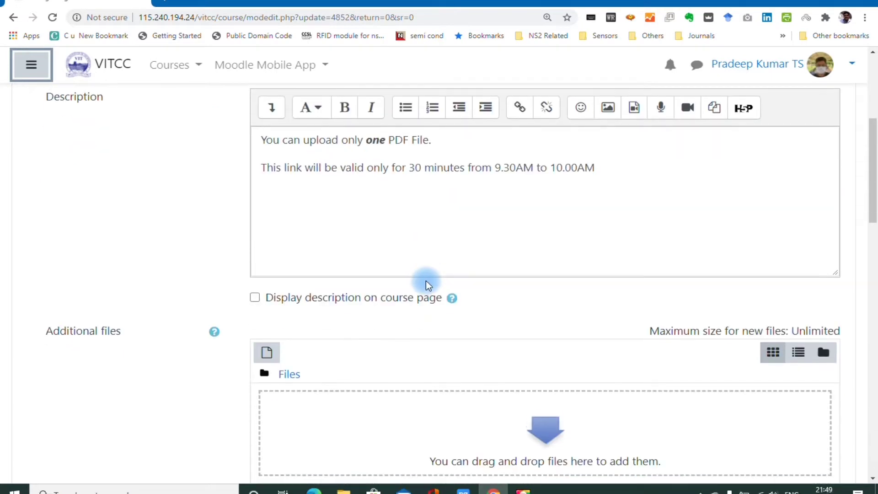
pyautogui.scroll(-7, 426, 281)
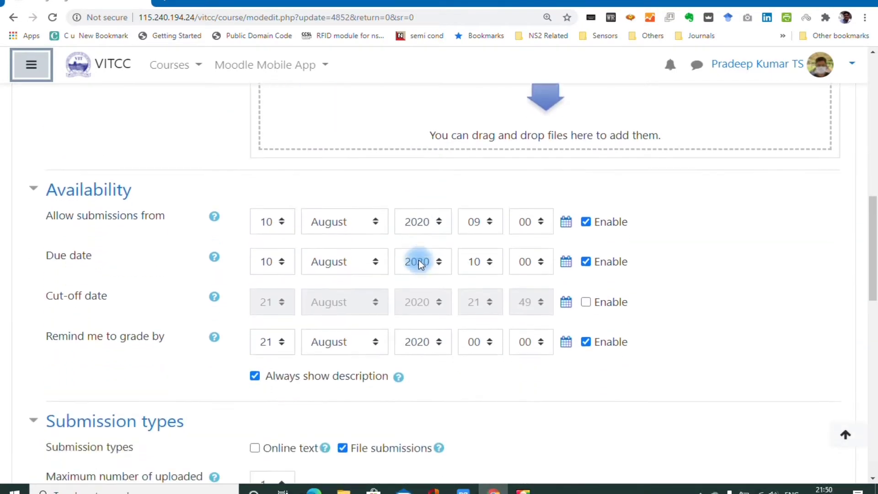
pyautogui.scroll(-7, 418, 259)
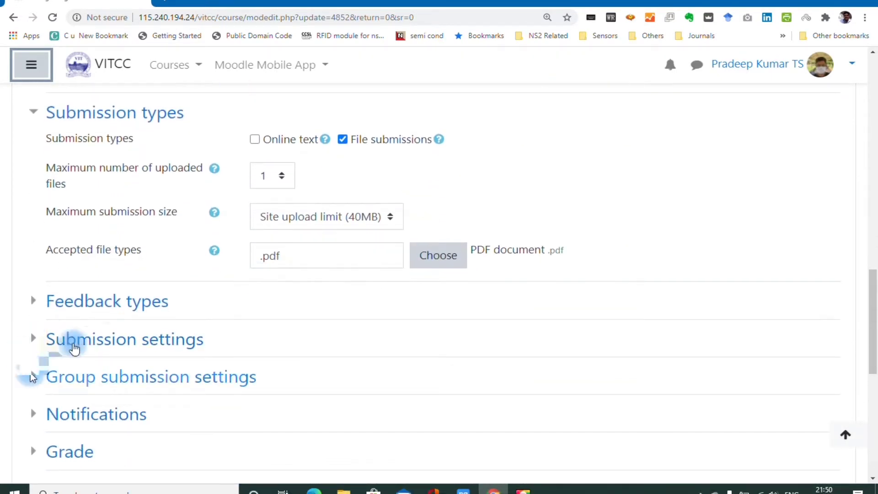
pyautogui.click(36, 302)
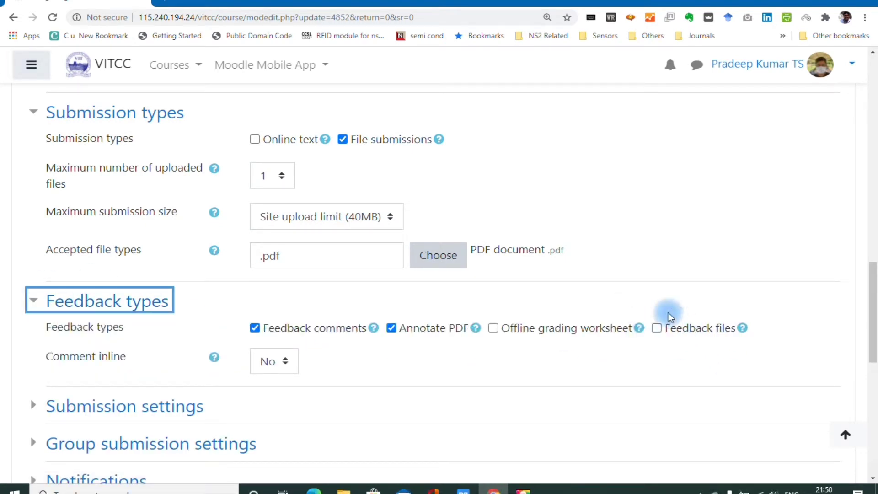
pyautogui.click(657, 328)
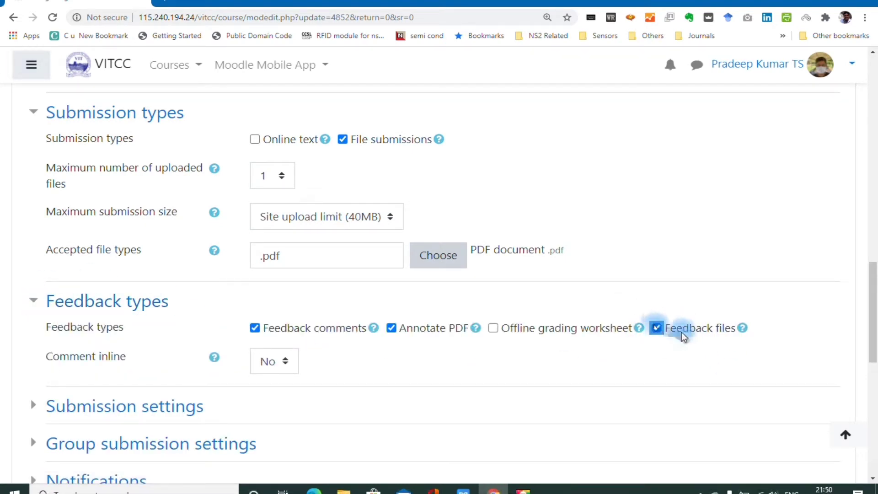
pyautogui.scroll(-10, 494, 368)
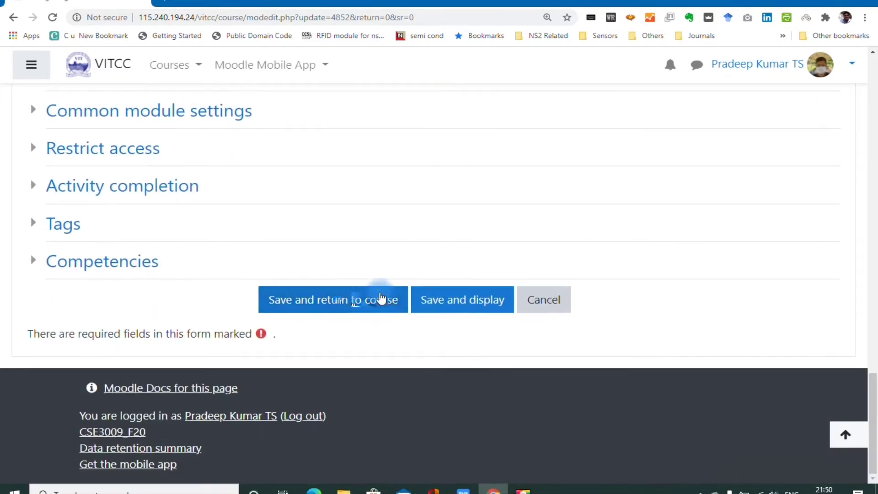
pyautogui.click(327, 303)
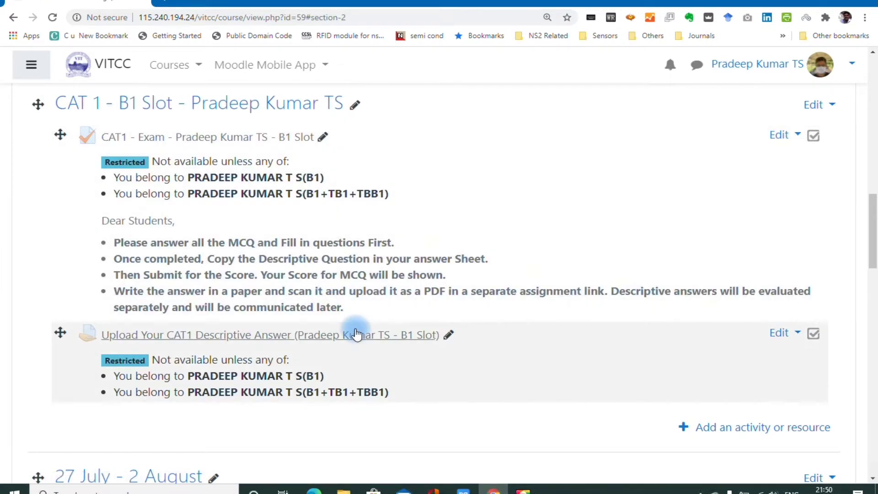
# Open the B1 Slot CAT1 descriptive answer assignment and display all of its submissions
pyautogui.click(357, 334)
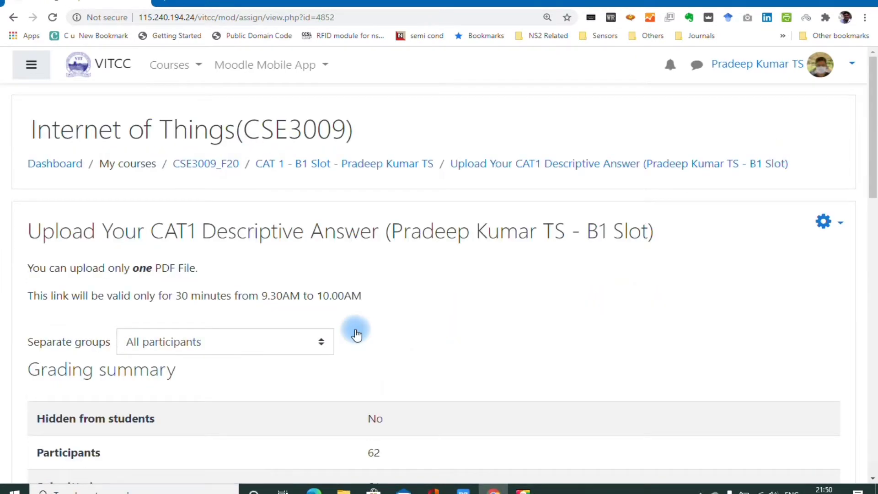
pyautogui.scroll(-1, 308, 344)
pyautogui.scroll(-2, 333, 302)
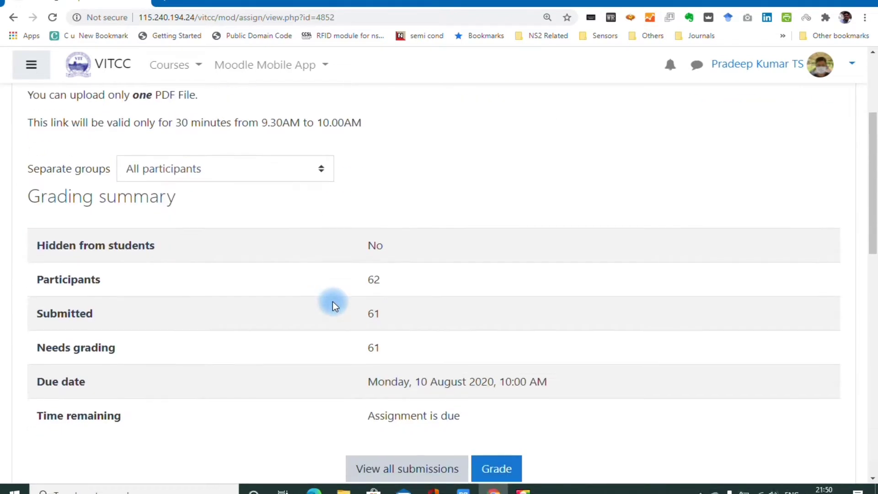
pyautogui.scroll(-2, 333, 302)
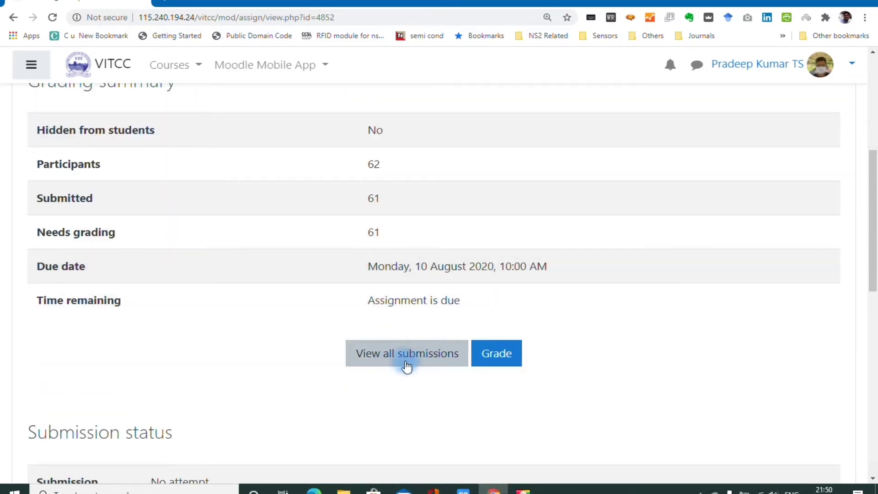
pyautogui.click(398, 353)
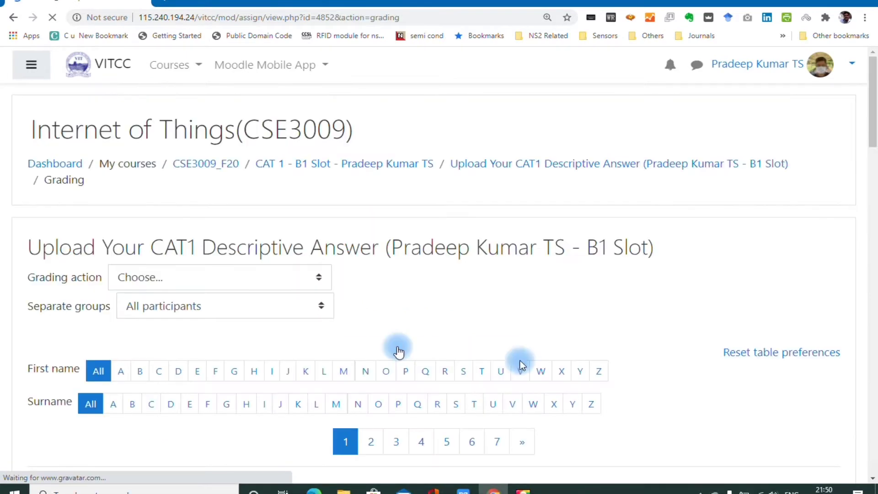
# Filter the submissions by separate group to the instructor's (B1) group
pyautogui.scroll(-3, 328, 278)
pyautogui.click(164, 169)
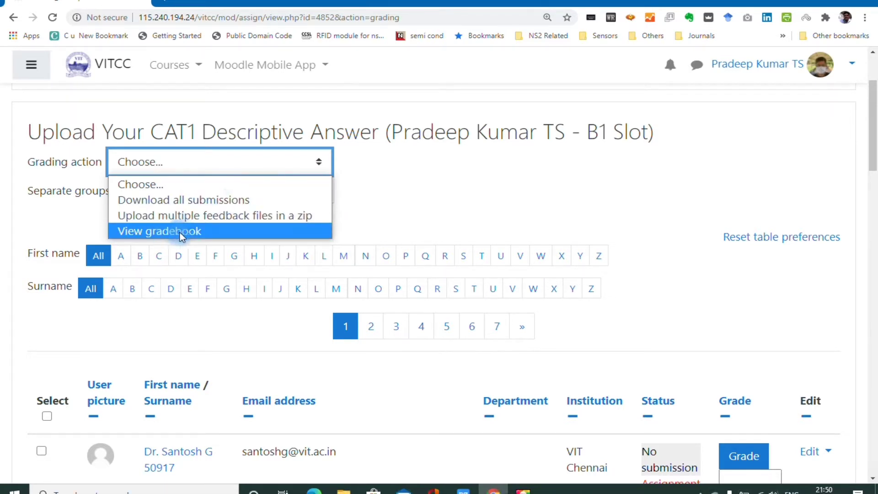
pyautogui.click(435, 179)
pyautogui.click(188, 193)
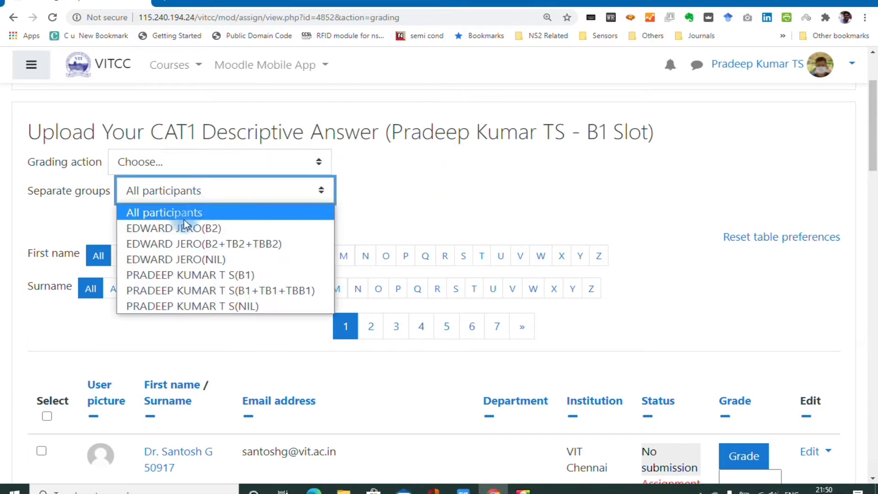
pyautogui.click(228, 275)
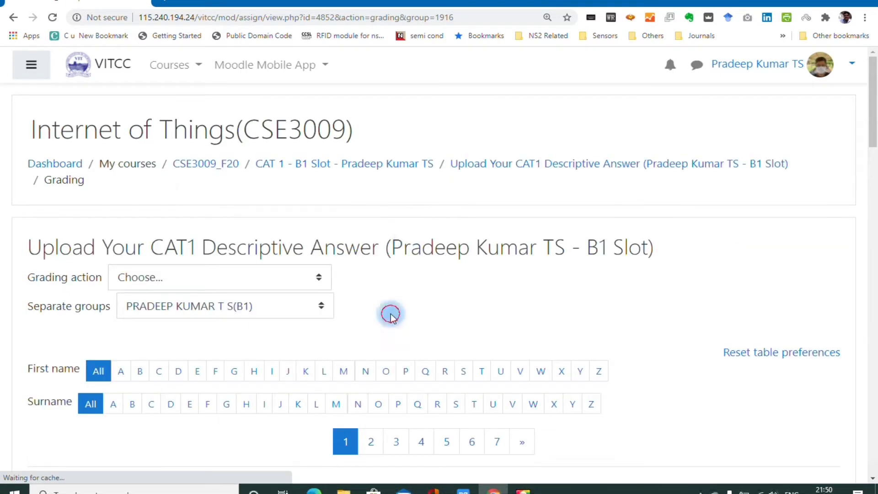
# Download all submissions of the group as a ZIP, open the archive in WinRAR and dismiss the licence reminder
pyautogui.click(137, 277)
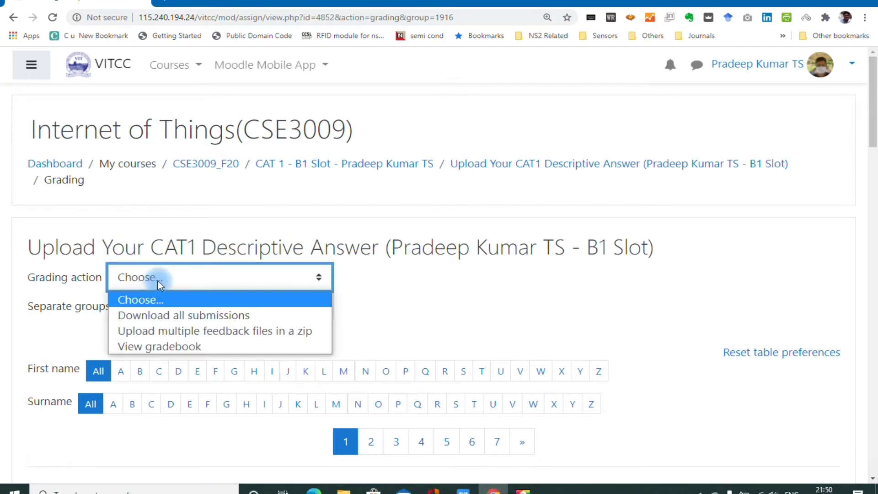
pyautogui.click(206, 316)
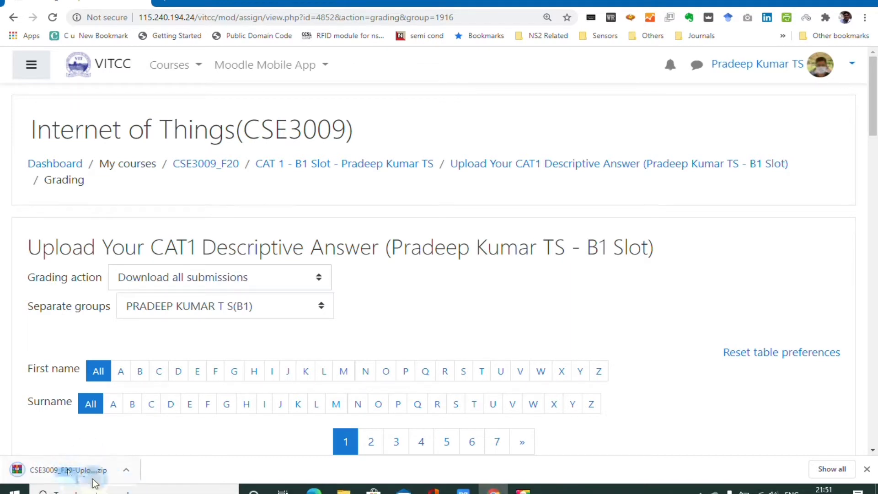
pyautogui.click(127, 469)
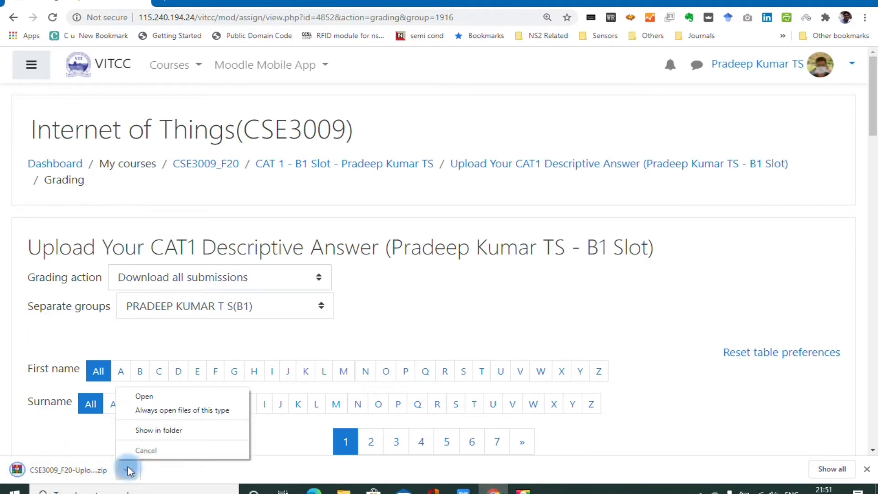
pyautogui.click(154, 397)
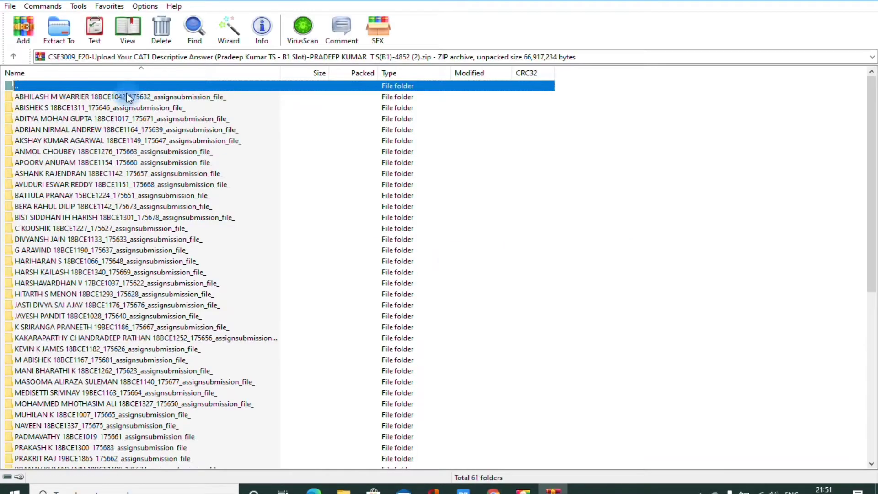
pyautogui.click(505, 244)
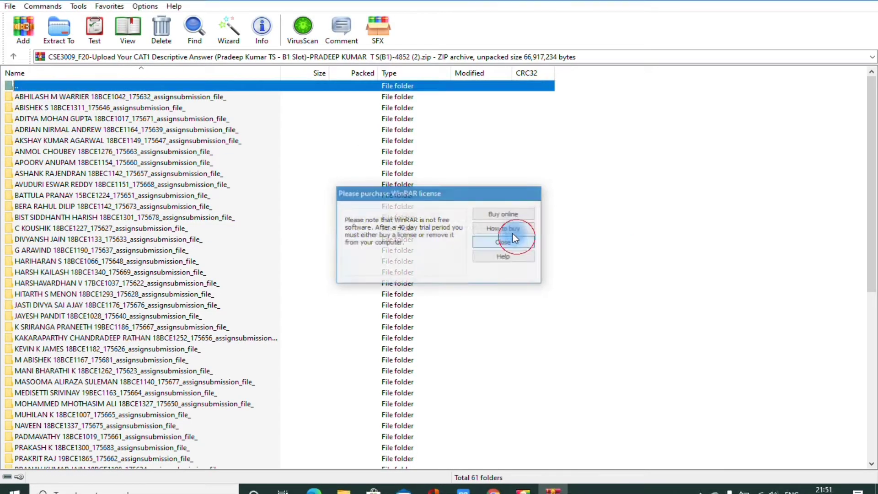
# Examine the PDF files inside several student submission folders of the archive, going back to the folder list each time
pyautogui.doubleClick(55, 90)
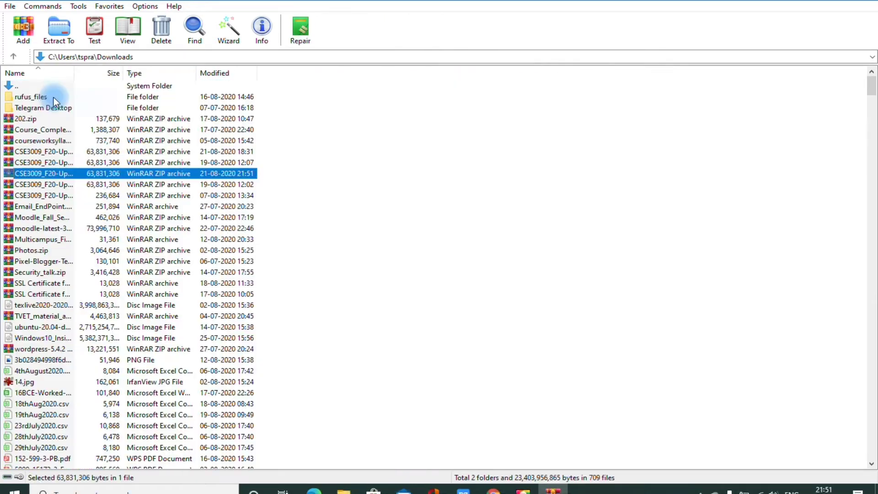
pyautogui.doubleClick(48, 172)
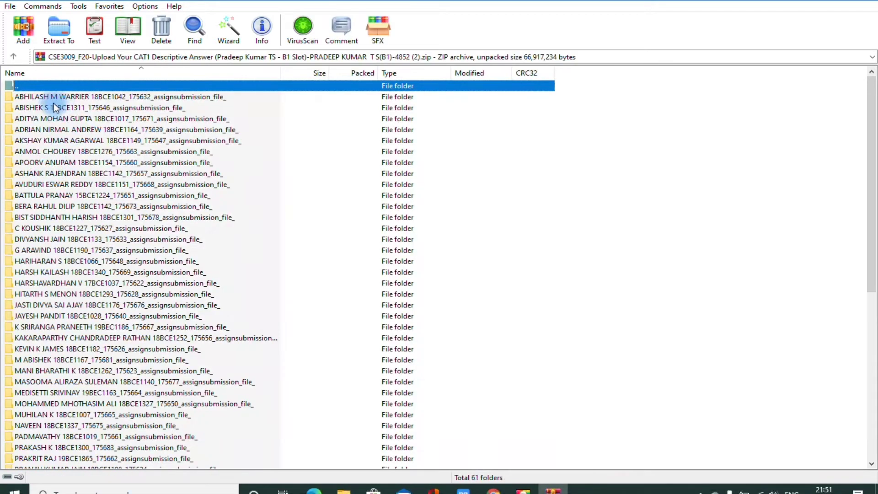
pyautogui.doubleClick(70, 97)
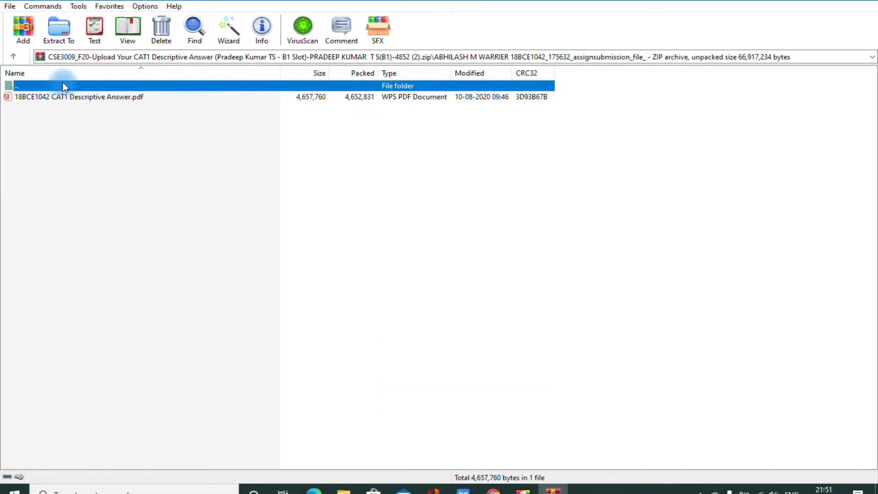
pyautogui.doubleClick(65, 88)
pyautogui.doubleClick(59, 180)
pyautogui.doubleClick(75, 87)
pyautogui.doubleClick(92, 326)
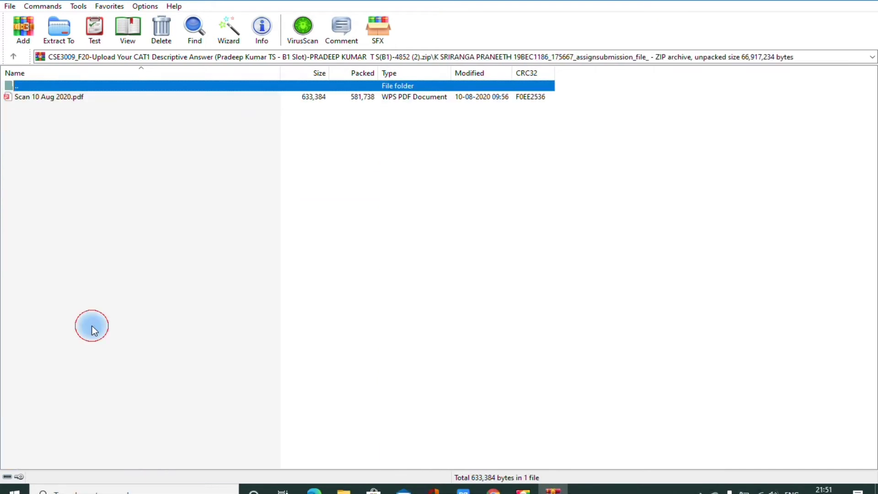
pyautogui.doubleClick(69, 86)
pyautogui.scroll(-8, 112, 247)
pyautogui.scroll(9, 103, 450)
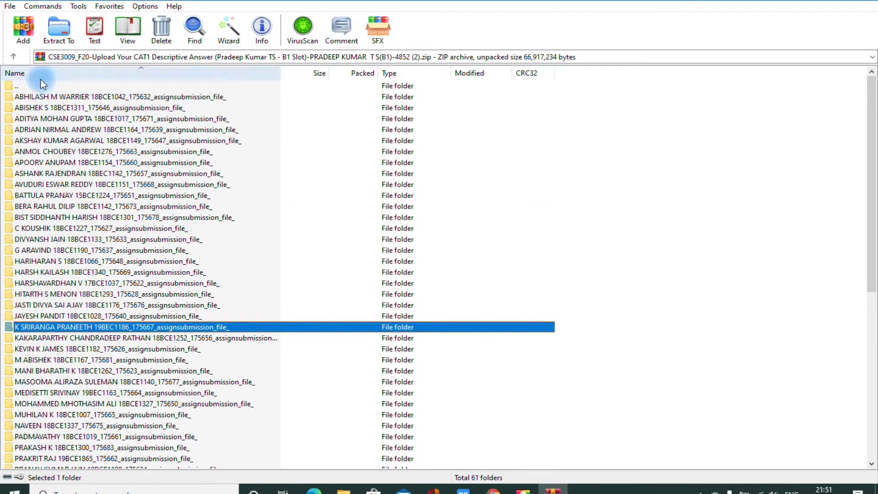
# Set up extraction of the whole archive into a new folder on New Volume (D:), keeping the archive's name for the folder
pyautogui.click(29, 86)
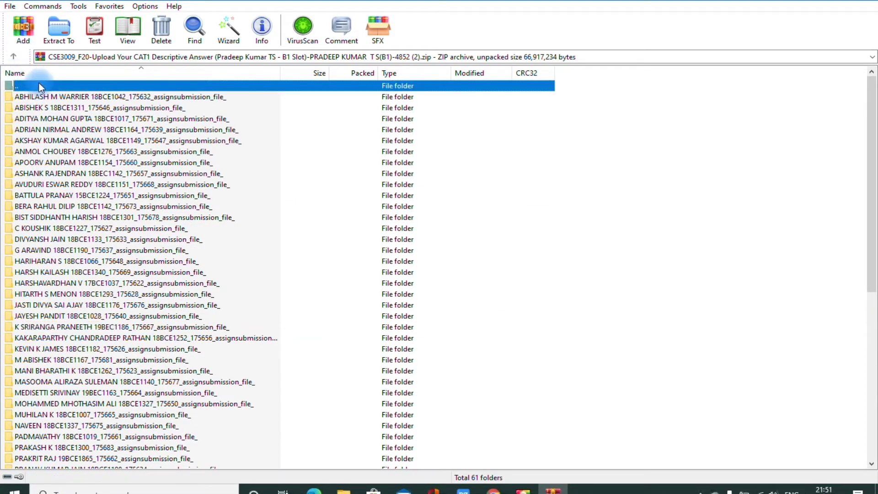
pyautogui.click(46, 33)
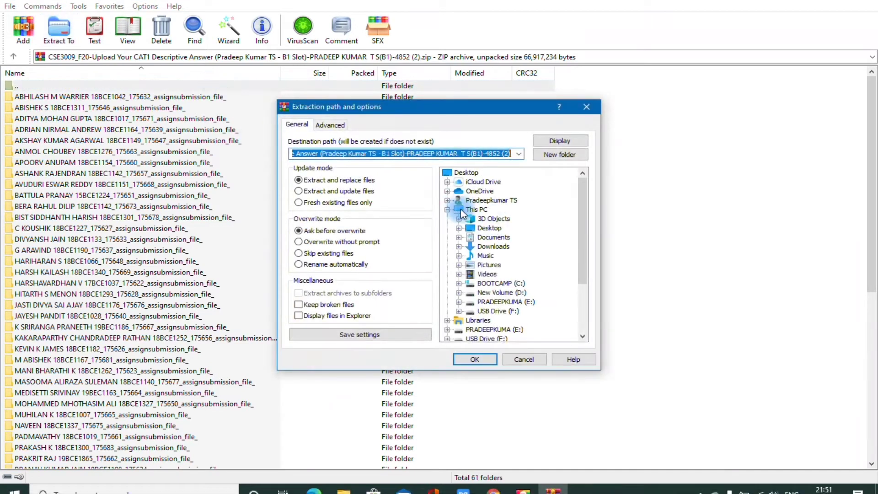
pyautogui.click(510, 294)
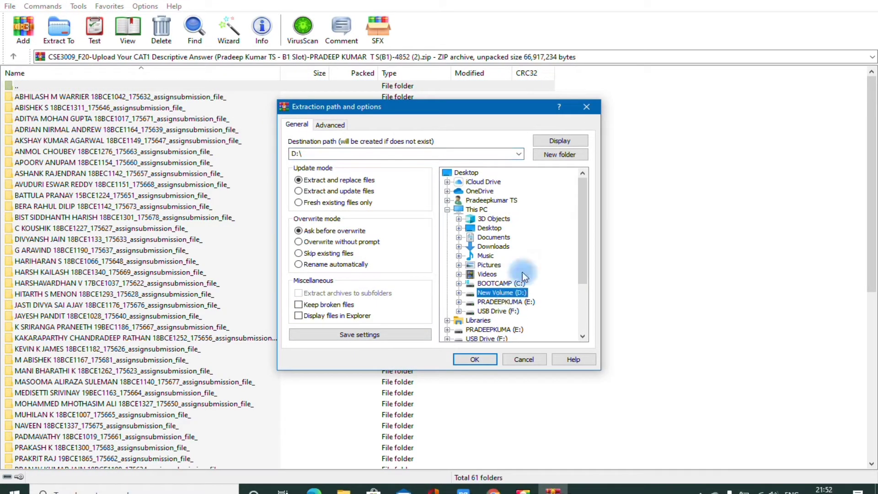
pyautogui.click(557, 156)
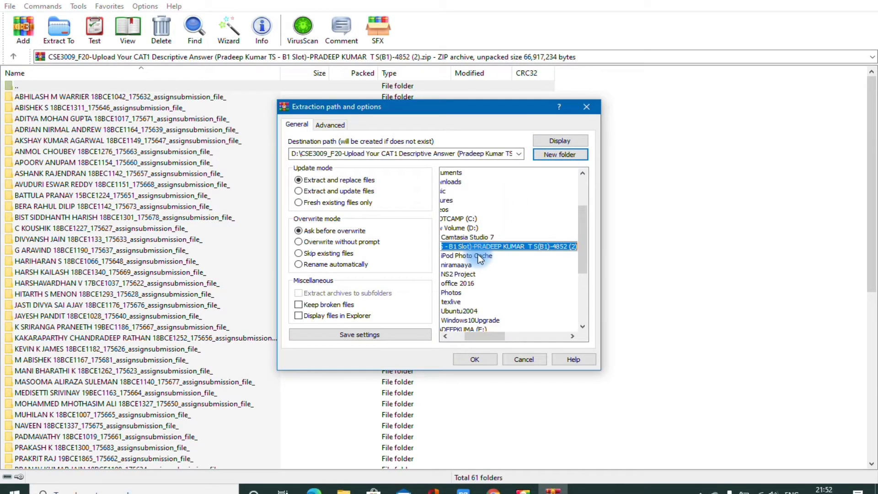
pyautogui.press('Return')
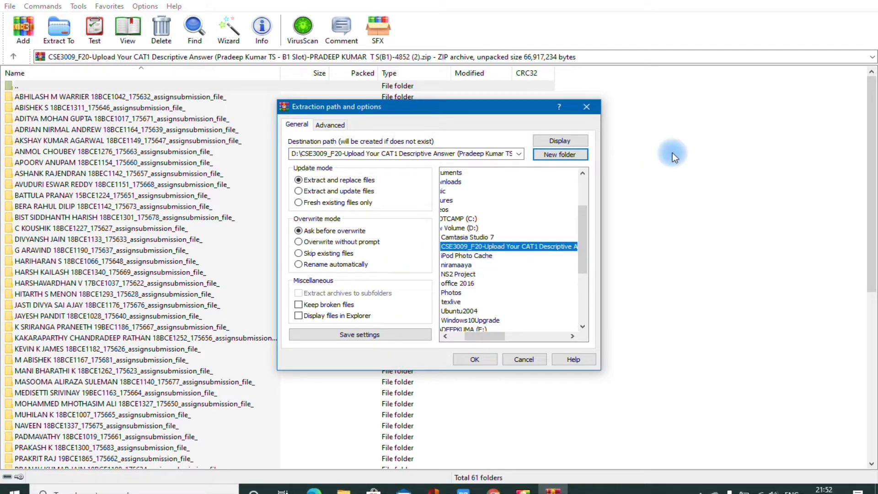
# Enlarge the extraction dialog, extract all submission folders into the new D: folder and close the archive
pyautogui.moveTo(600, 99); pyautogui.dragTo(874, 6)
pyautogui.click(564, 170)
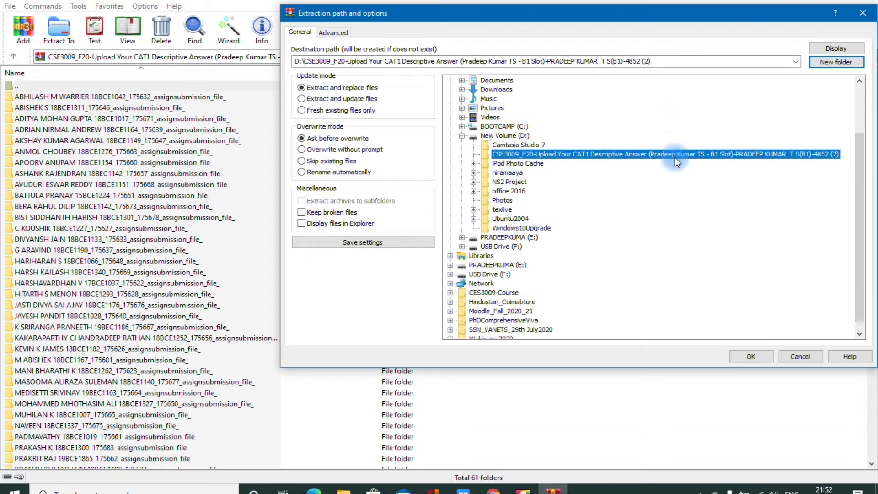
pyautogui.click(521, 153)
pyautogui.click(749, 356)
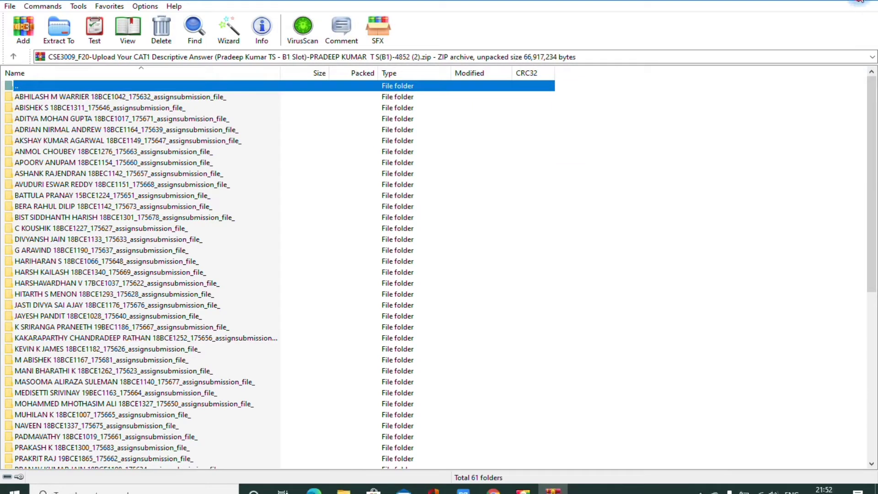
pyautogui.click(860, 1)
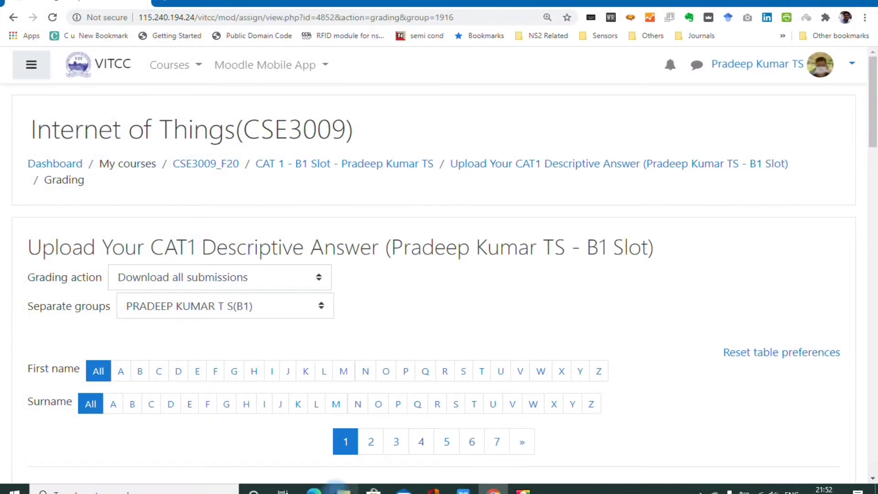
# Switch to File Explorer, open the extracted CSE3009_F20 folder on New Volume (D:) and widen the name column to fit
pyautogui.click(340, 488)
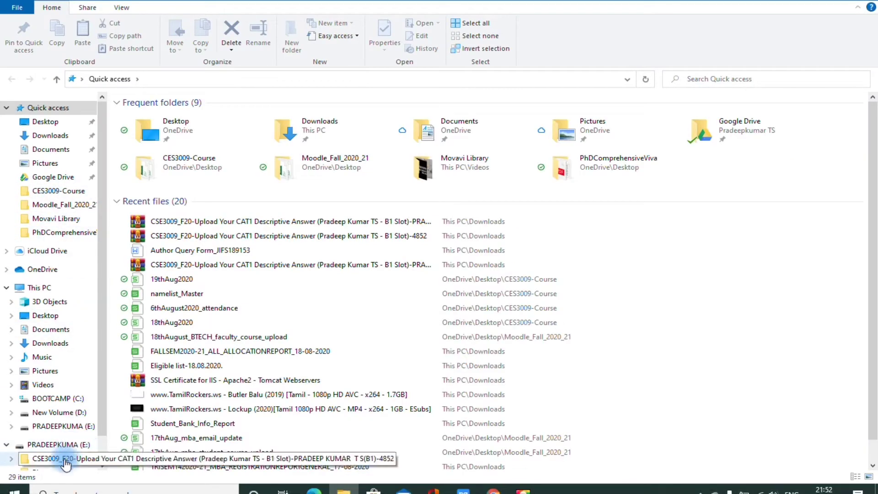
pyautogui.click(67, 413)
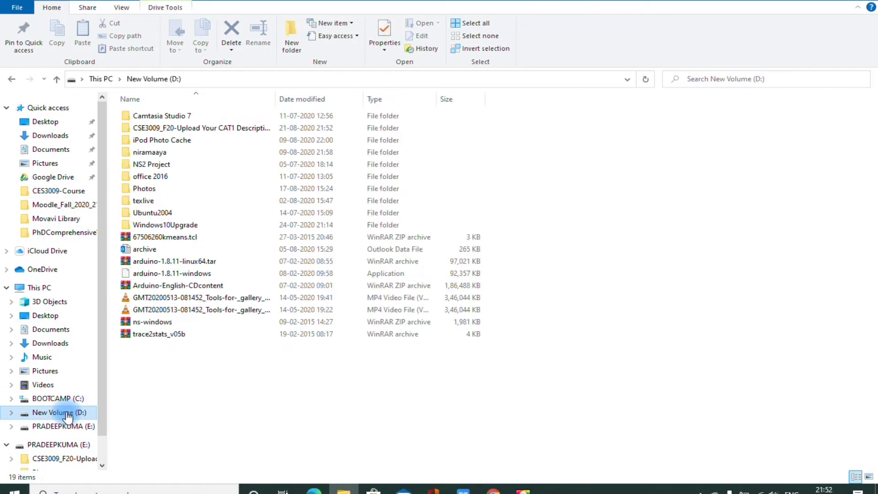
pyautogui.doubleClick(244, 129)
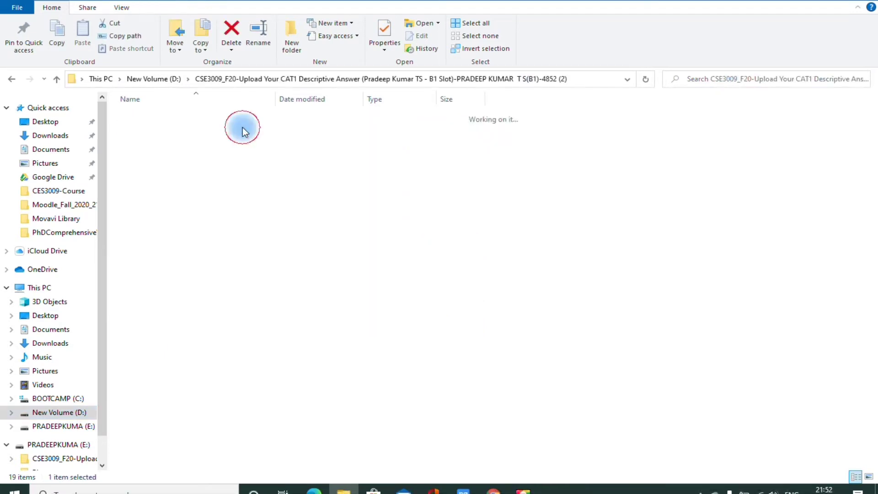
pyautogui.doubleClick(277, 100)
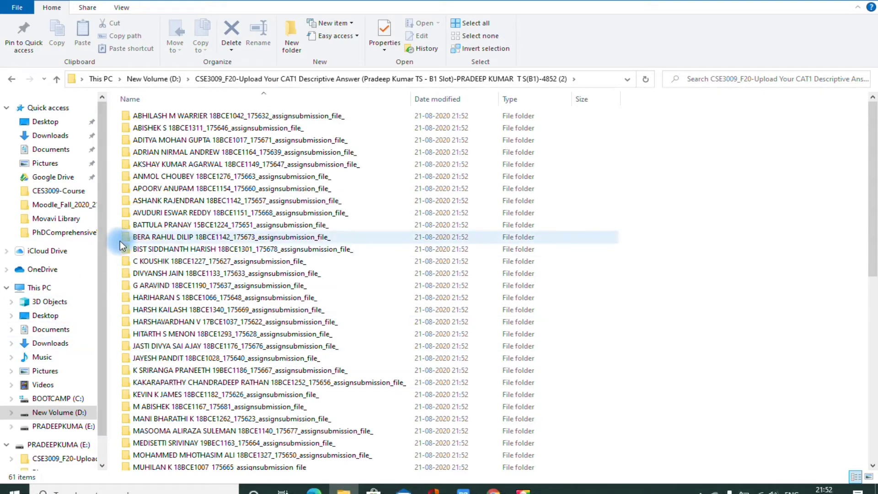
# Open the CAT1 Descriptive Answer PDF from the first student's submission folder in Microsoft Edge
pyautogui.doubleClick(207, 115)
pyautogui.click(207, 116)
pyautogui.rightClick(210, 115)
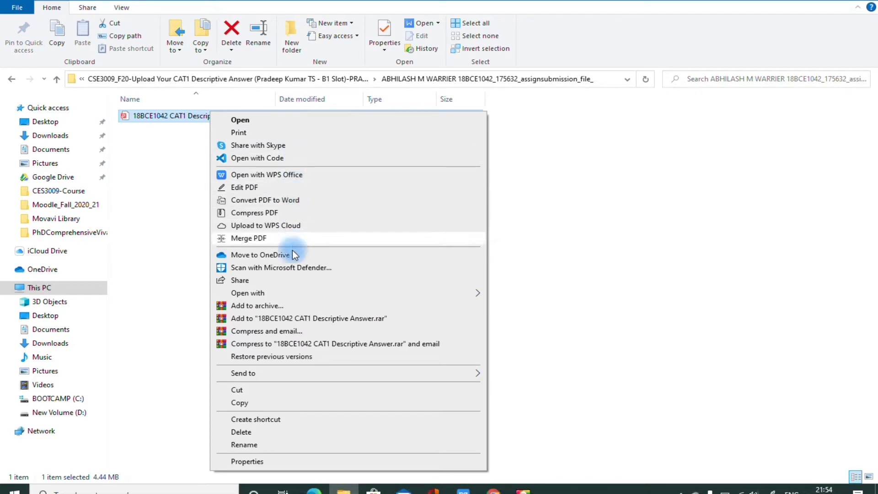
pyautogui.moveTo(291, 294)
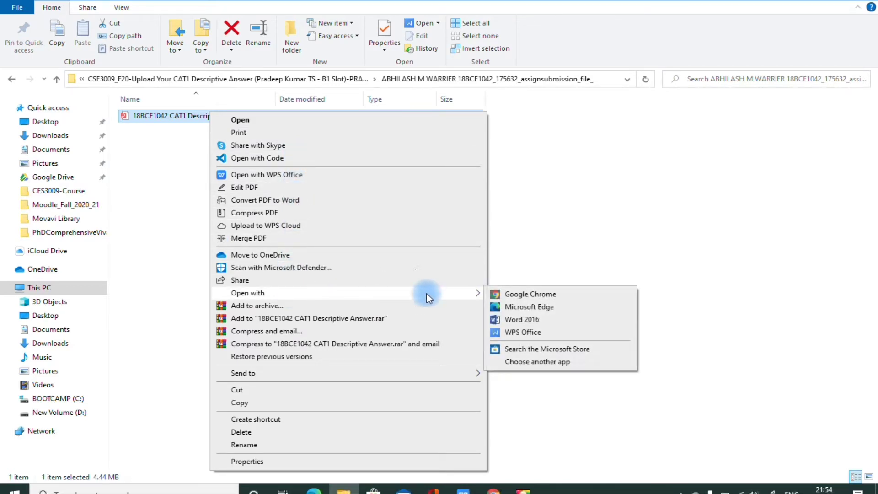
pyautogui.click(544, 303)
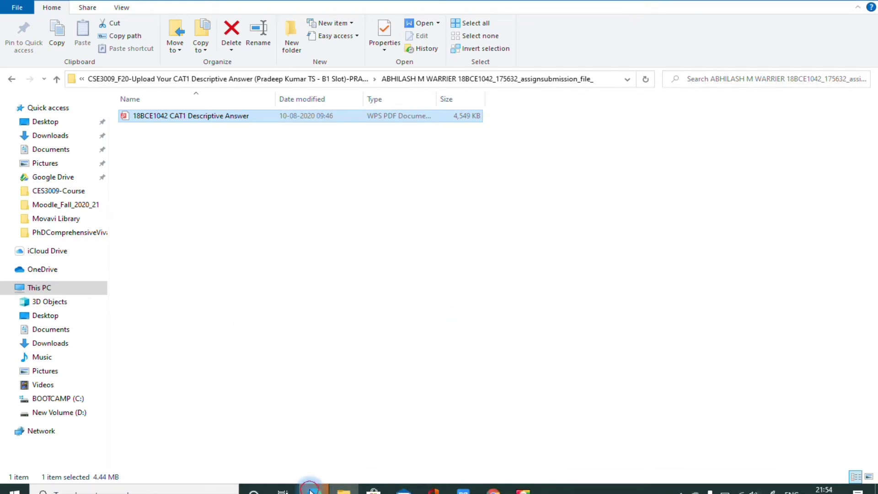
pyautogui.click(310, 488)
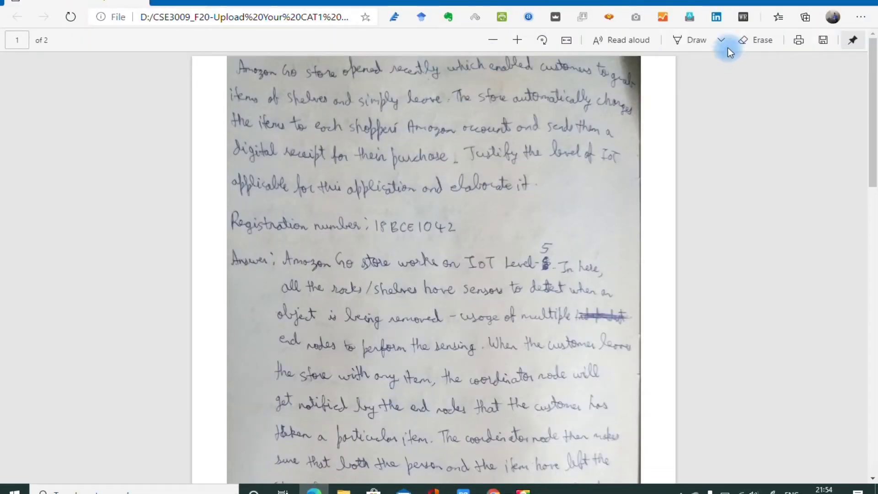
# Draw a large blue tick on the PDF's first page and handwrite the comment "block diagram is needed" beside it
pyautogui.moveTo(356, 190)
pyautogui.mouseDown()
pyautogui.moveTo(384, 241)
pyautogui.moveTo(573, 97)
pyautogui.mouseUp()
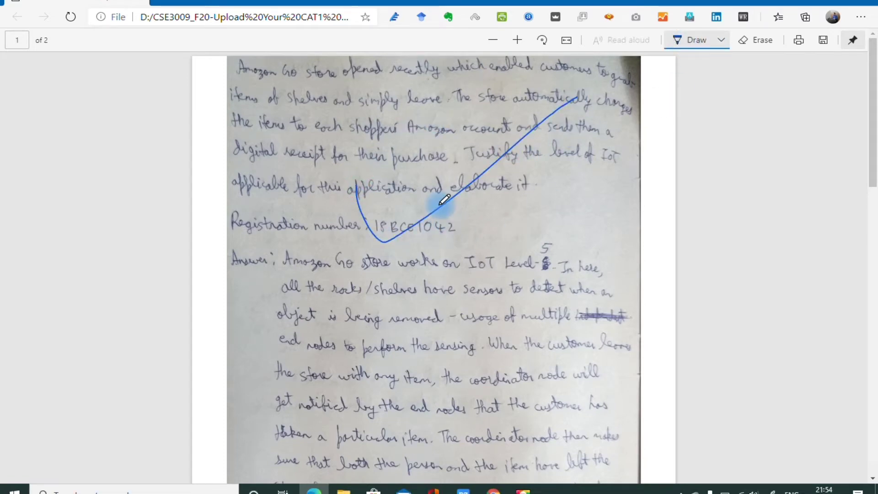
pyautogui.scroll(-15, 443, 200)
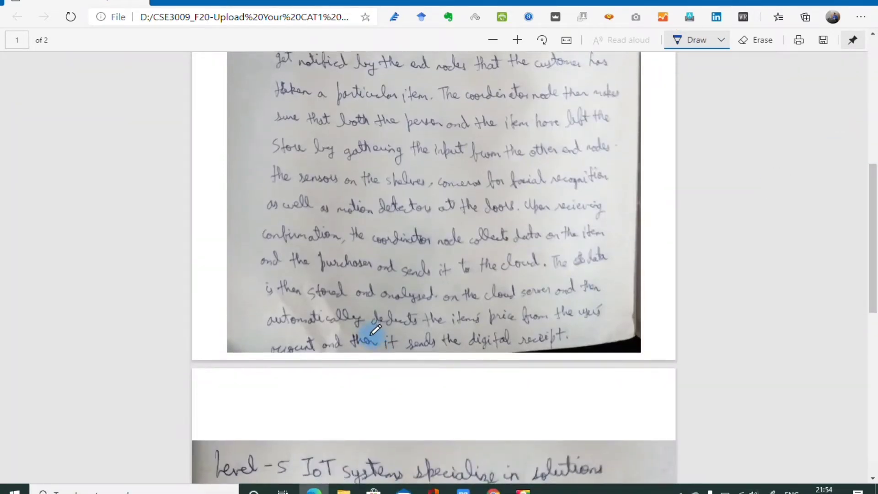
pyautogui.scroll(15, 432, 297)
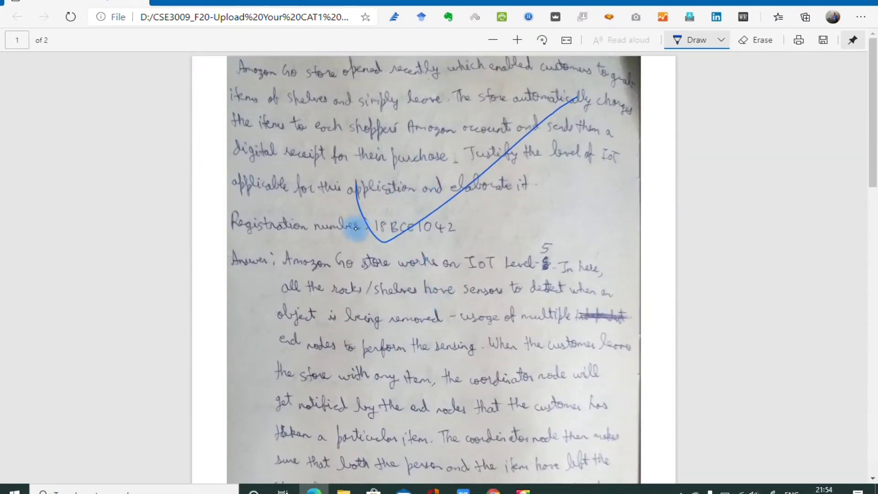
pyautogui.moveTo(394, 311); pyautogui.dragTo(403, 302)
pyautogui.moveTo(440, 259); pyautogui.dragTo(442, 273)
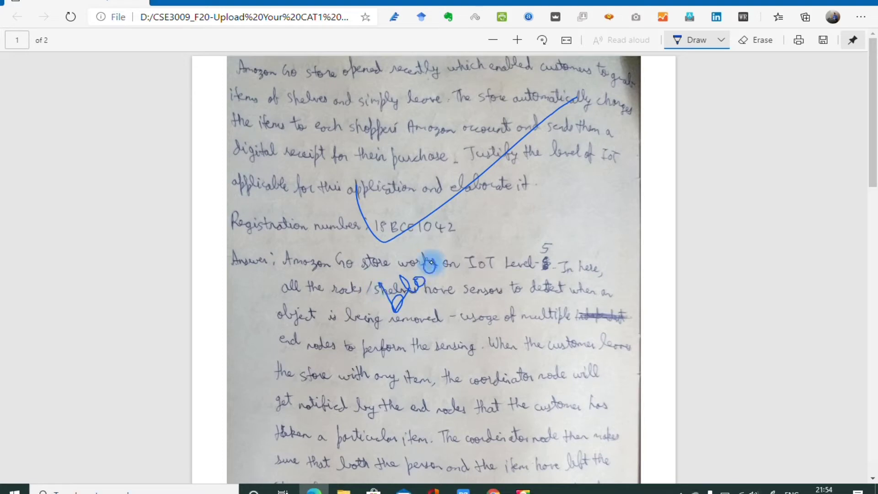
pyautogui.moveTo(478, 225)
pyautogui.mouseDown()
pyautogui.moveTo(482, 238)
pyautogui.moveTo(494, 228)
pyautogui.mouseUp()
pyautogui.click(496, 208)
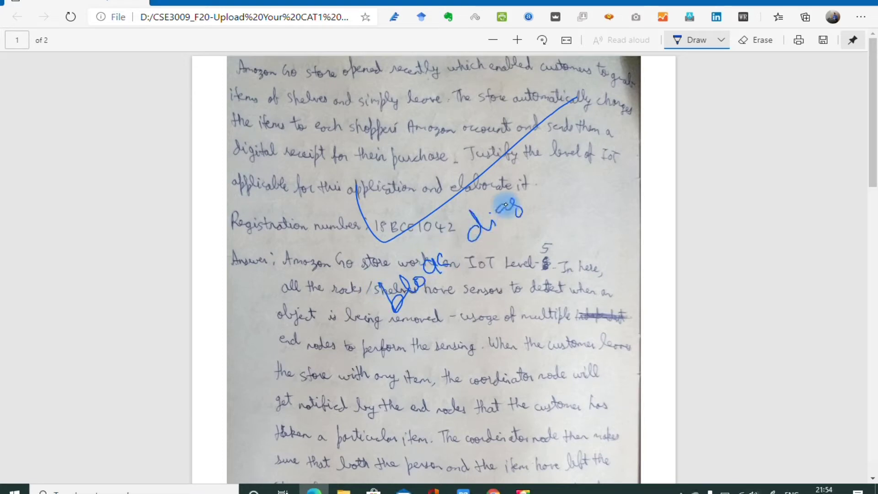
pyautogui.moveTo(572, 138); pyautogui.dragTo(590, 148)
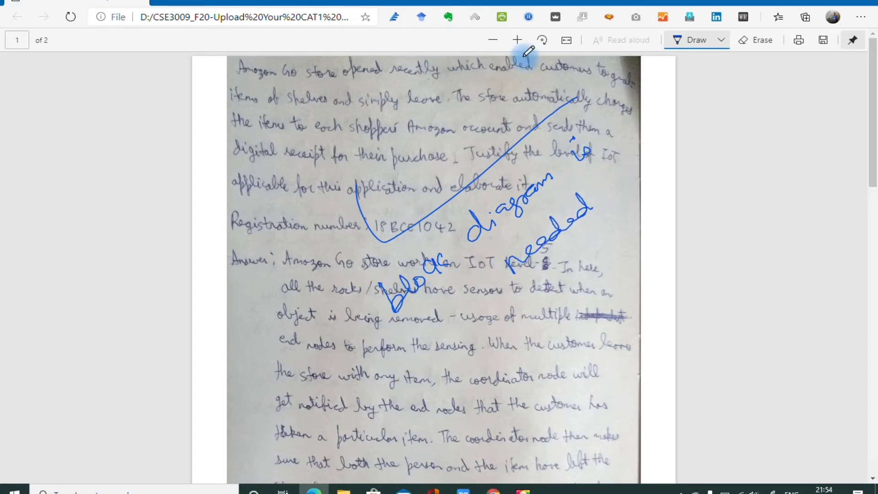
# Save the annotated PDF in the first student's submission folder on New Volume (D:), replacing the original file
pyautogui.click(822, 40)
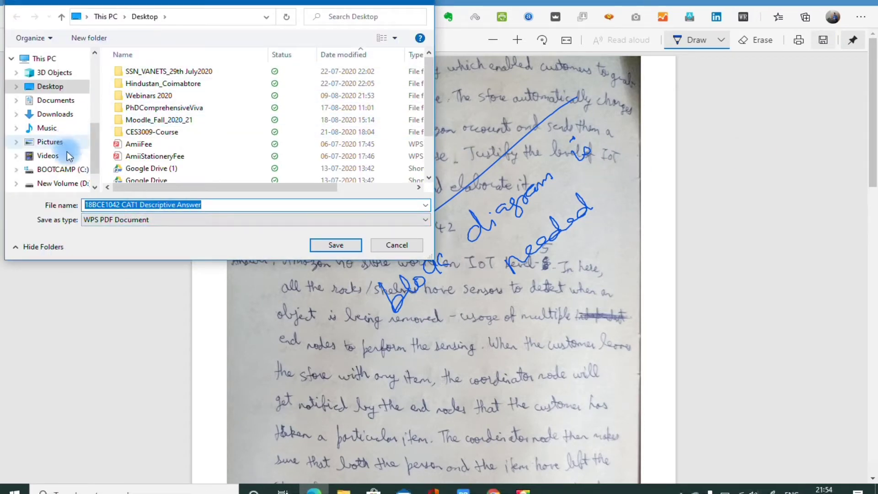
pyautogui.click(56, 183)
pyautogui.doubleClick(195, 83)
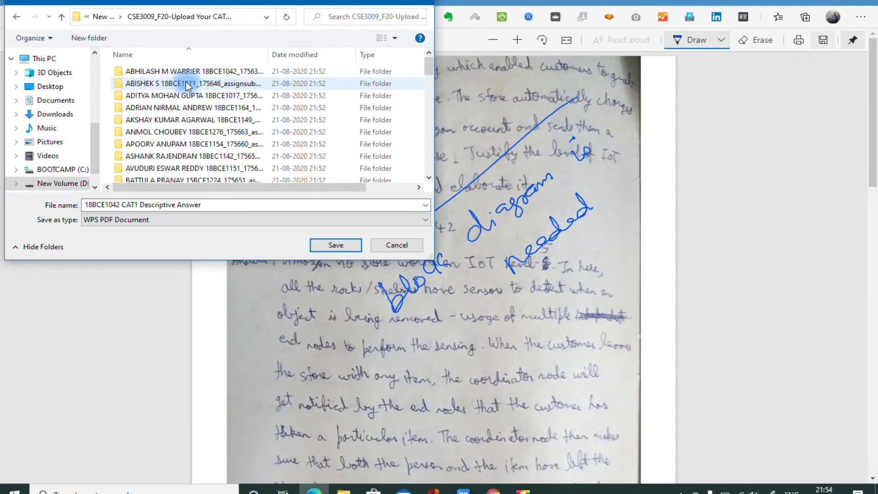
pyautogui.doubleClick(166, 70)
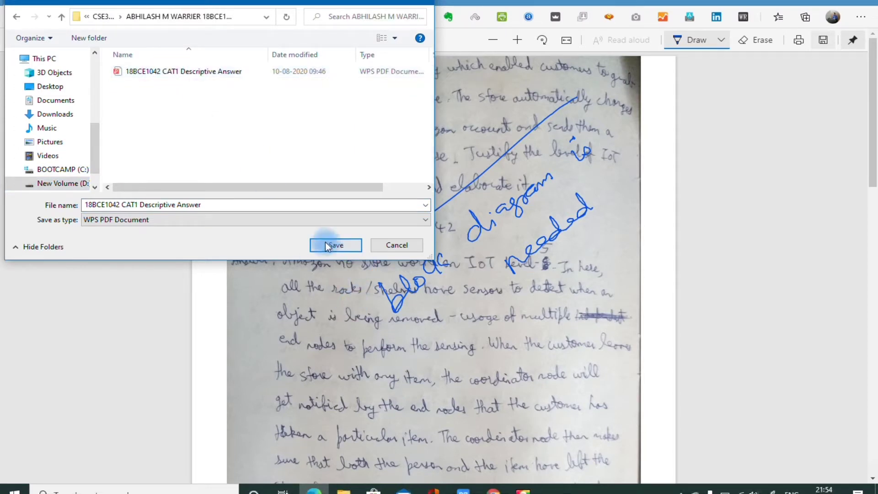
pyautogui.click(197, 72)
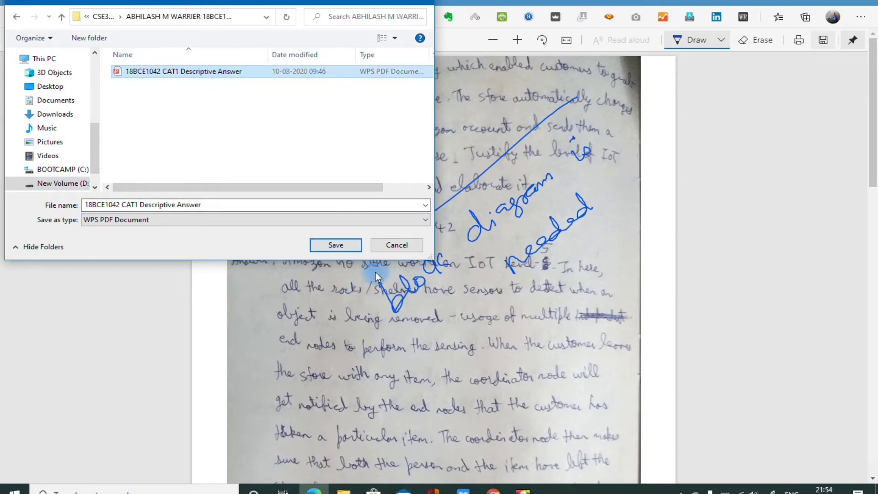
pyautogui.click(339, 244)
pyautogui.click(472, 242)
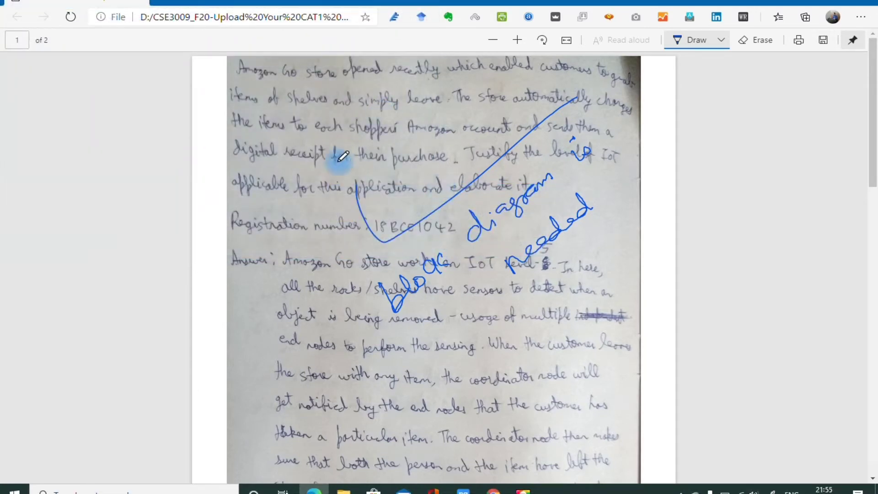
# Write a circled 6 in blue on the first page and handwrite "You can use edge Browser to edit?" in red
pyautogui.moveTo(284, 237)
pyautogui.mouseDown()
pyautogui.moveTo(304, 208)
pyautogui.moveTo(326, 224)
pyautogui.moveTo(329, 214)
pyautogui.mouseUp()
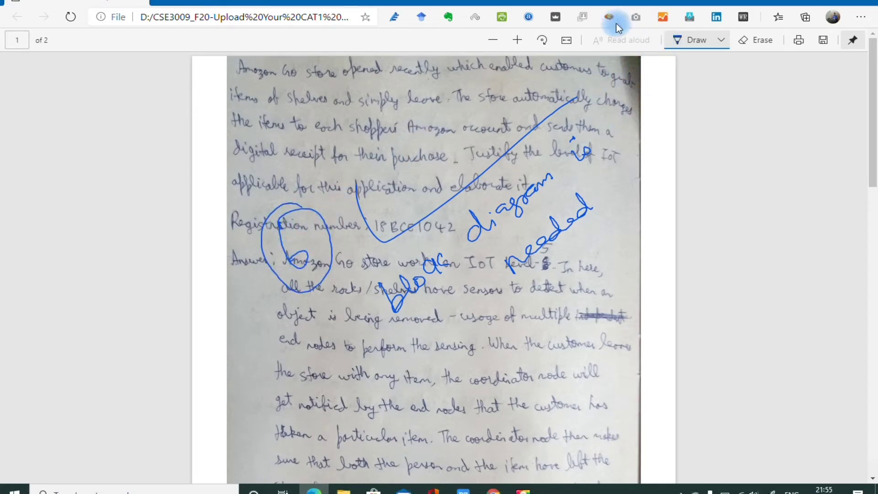
pyautogui.click(723, 41)
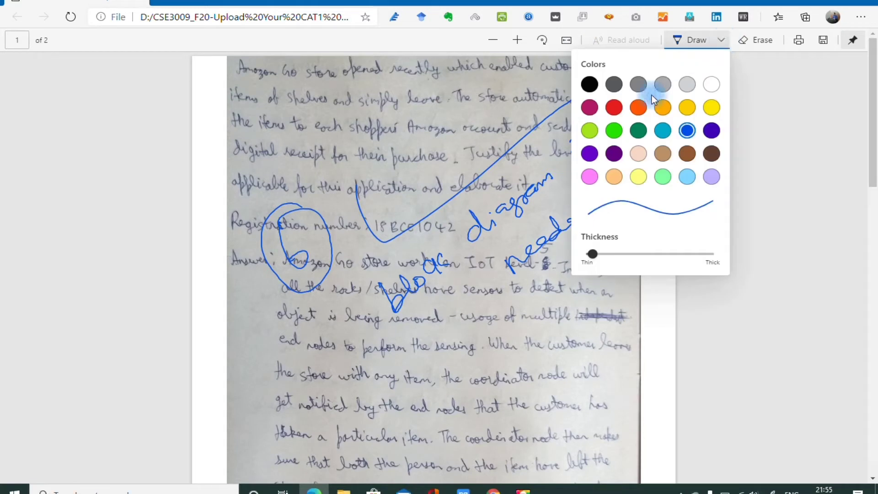
pyautogui.click(614, 108)
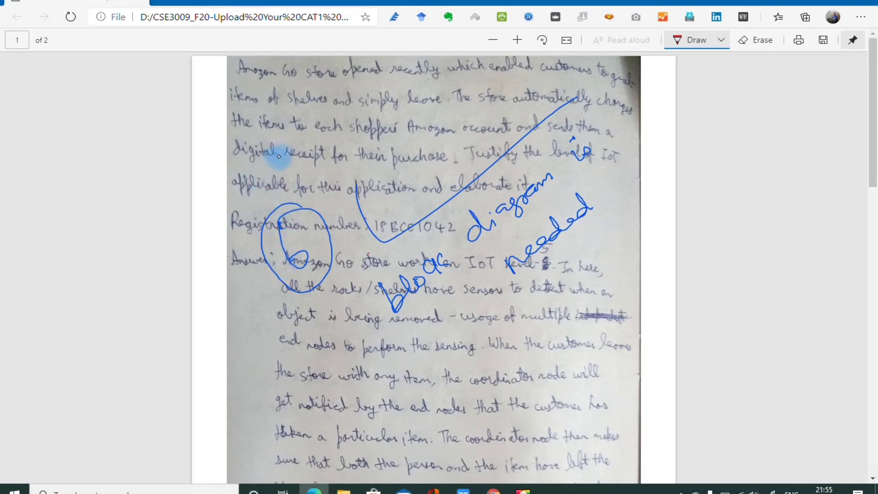
pyautogui.moveTo(265, 147)
pyautogui.mouseDown()
pyautogui.moveTo(287, 179)
pyautogui.moveTo(301, 138)
pyautogui.moveTo(379, 112)
pyautogui.moveTo(452, 104)
pyautogui.mouseUp()
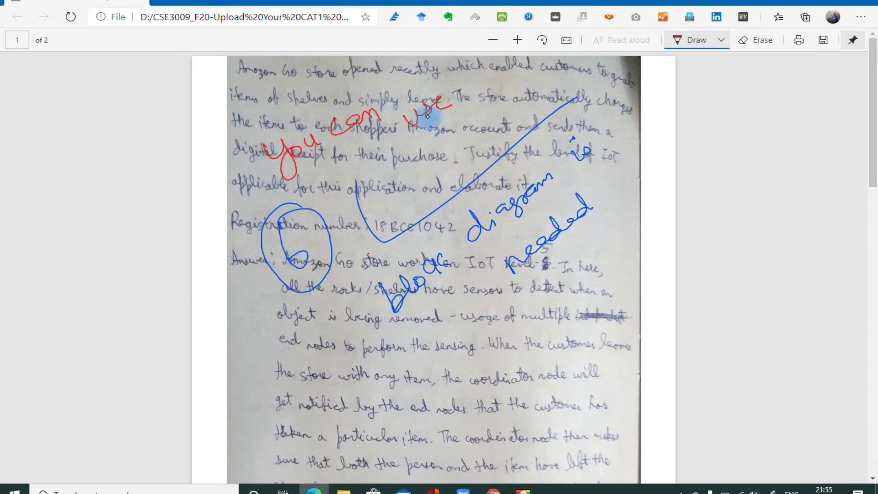
pyautogui.moveTo(411, 174); pyautogui.dragTo(462, 146)
pyautogui.moveTo(482, 139)
pyautogui.mouseDown()
pyautogui.moveTo(475, 129)
pyautogui.moveTo(571, 87)
pyautogui.mouseUp()
pyautogui.moveTo(545, 153)
pyautogui.mouseDown()
pyautogui.moveTo(564, 156)
pyautogui.moveTo(623, 111)
pyautogui.moveTo(649, 121)
pyautogui.mouseUp()
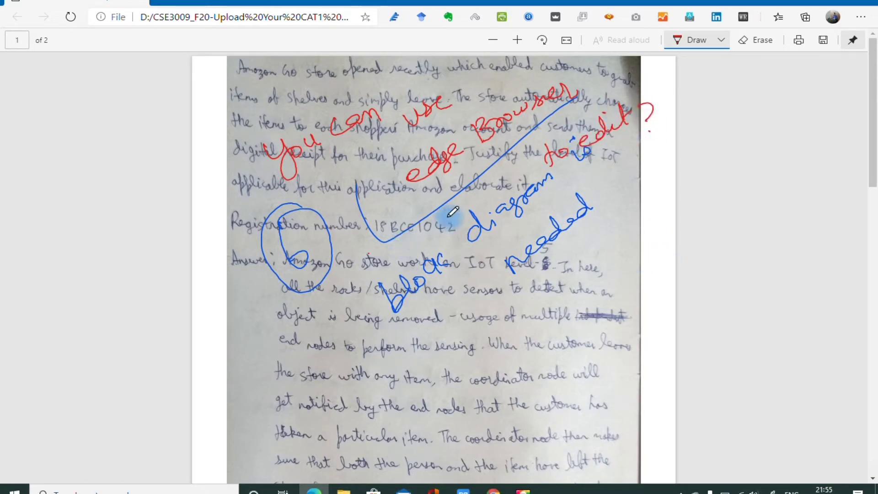
# Save the PDF again over the existing file in the student's folder and return to File Explorer
pyautogui.hotkey('ctrl', 's')
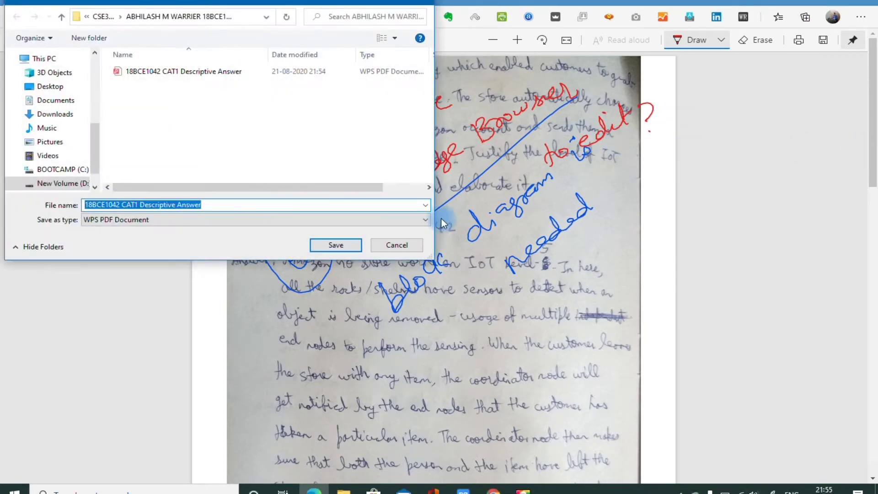
pyautogui.click(329, 247)
pyautogui.click(473, 242)
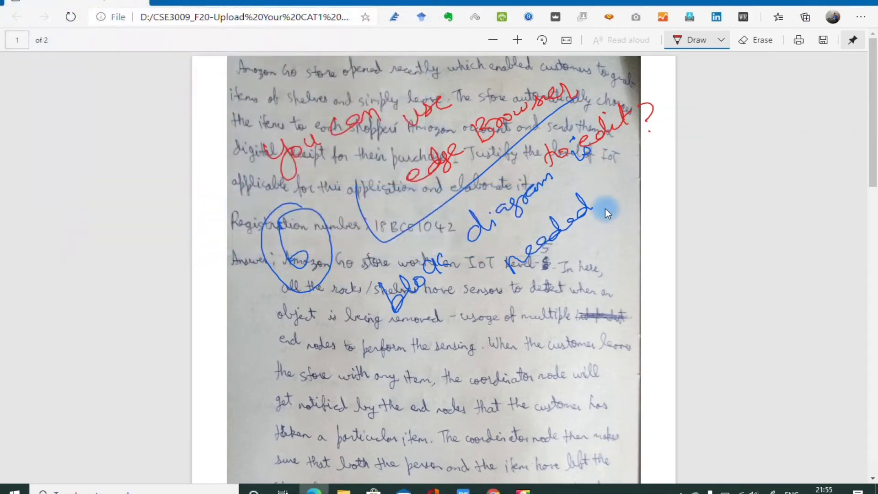
pyautogui.hotkey('alt', 'Tab')
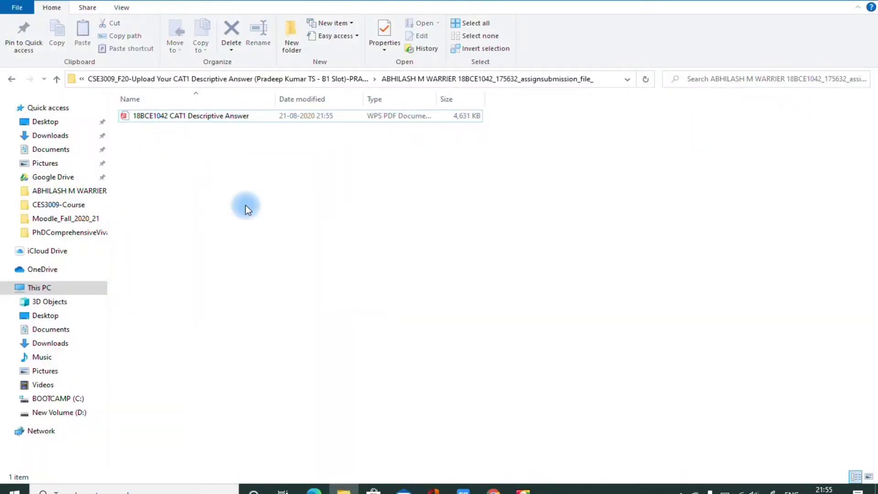
# Open the saved PDF in the first student's folder, examine its handwritten annotations, and close it
pyautogui.doubleClick(235, 116)
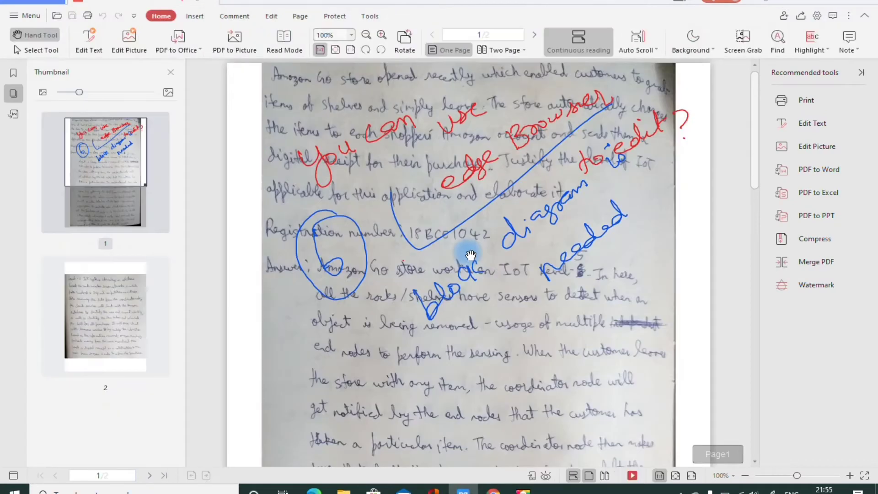
pyautogui.scroll(-5, 452, 212)
pyautogui.scroll(1, 452, 212)
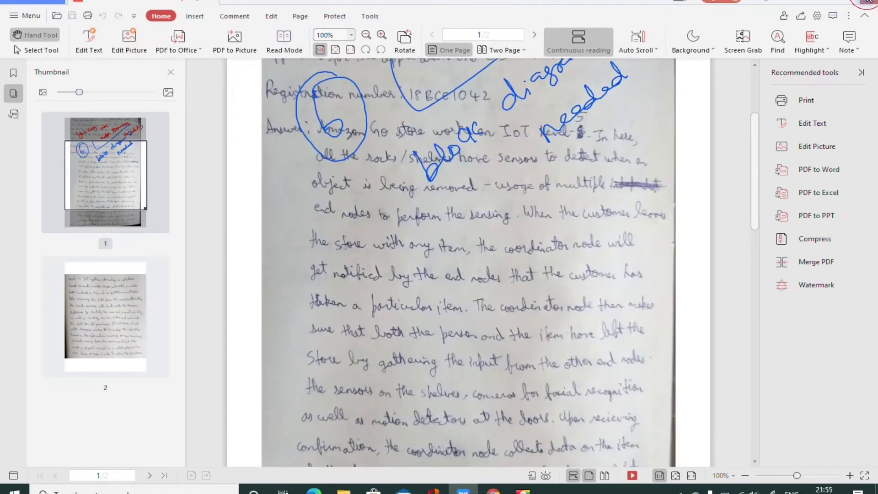
pyautogui.click(868, 2)
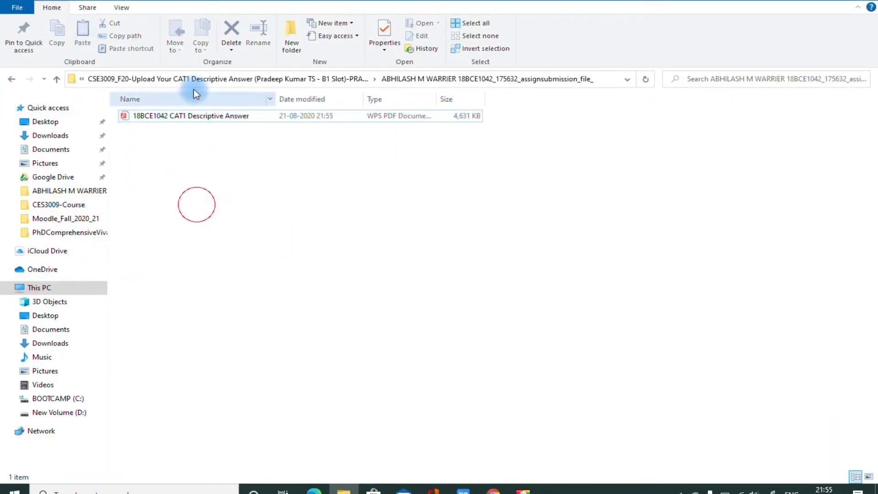
# Go back to the submissions folder and open the Q19 PDF from the fourth student's folder in Microsoft Edge
pyautogui.click(319, 79)
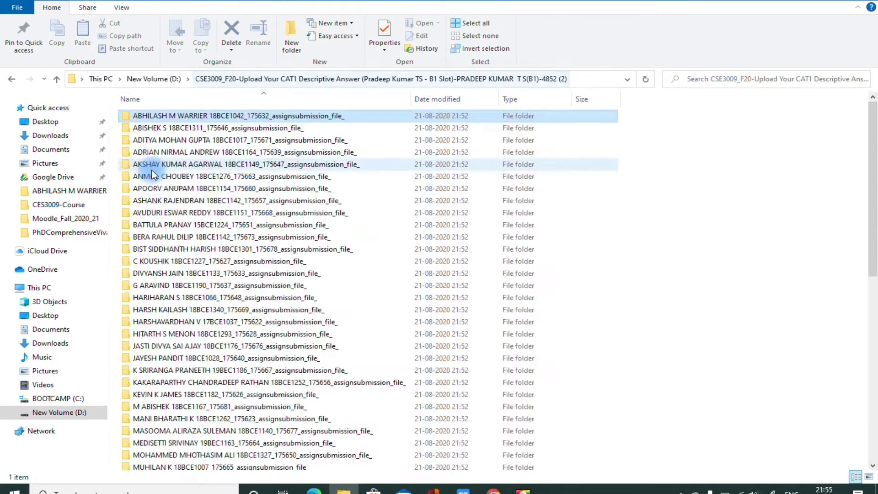
pyautogui.doubleClick(183, 152)
pyautogui.click(191, 118)
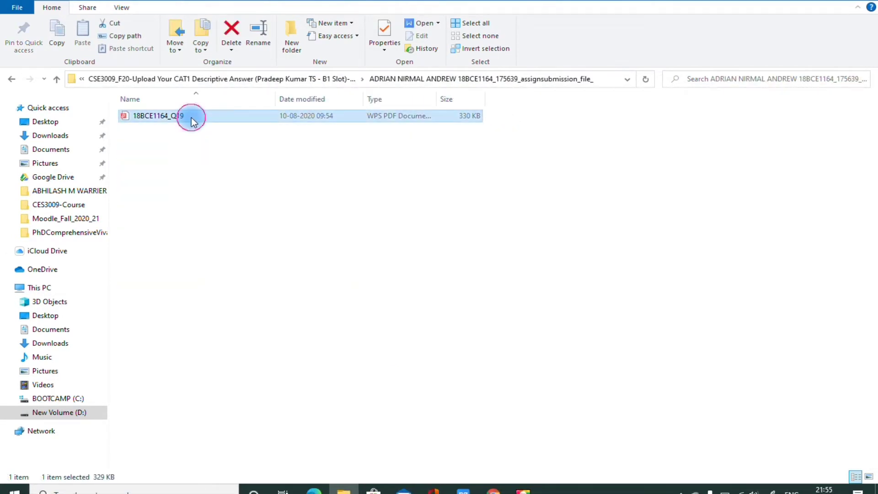
pyautogui.rightClick(191, 117)
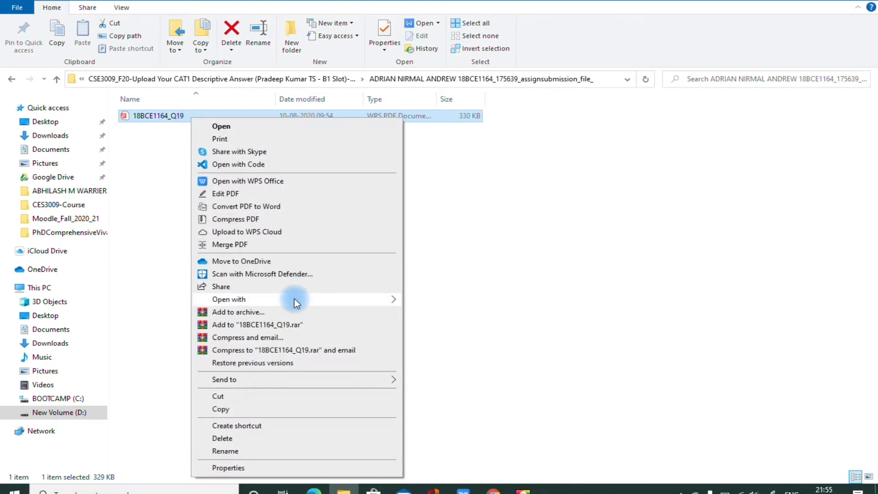
pyautogui.moveTo(290, 299)
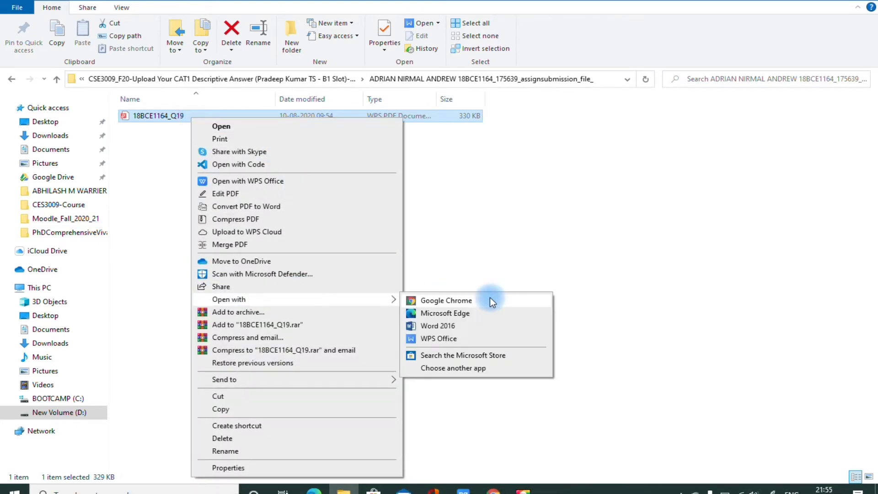
pyautogui.click(451, 314)
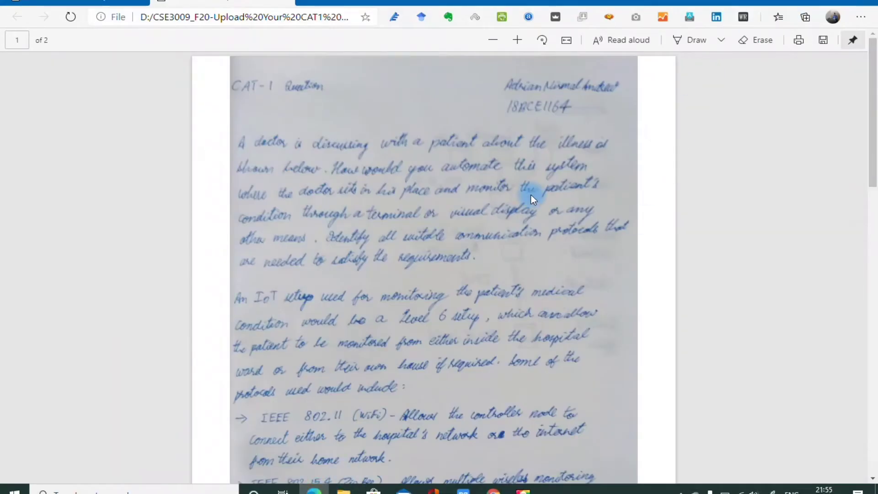
# Handwrite "I am writing using XP Pen tablet" in red beside the diagram on the PDF's second page
pyautogui.scroll(-15, 503, 211)
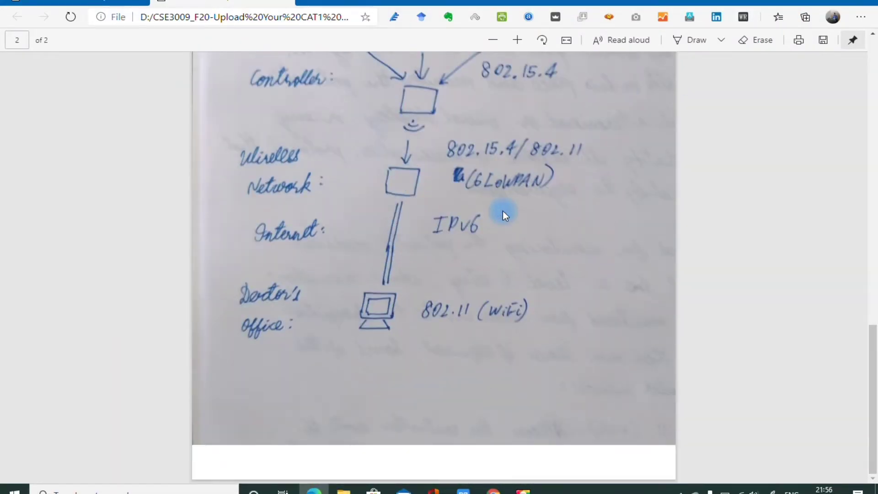
pyautogui.moveTo(485, 209)
pyautogui.mouseDown()
pyautogui.moveTo(497, 206)
pyautogui.moveTo(488, 234)
pyautogui.moveTo(588, 180)
pyautogui.moveTo(606, 176)
pyautogui.moveTo(615, 198)
pyautogui.mouseUp()
pyautogui.moveTo(436, 269)
pyautogui.mouseDown()
pyautogui.moveTo(453, 275)
pyautogui.moveTo(470, 257)
pyautogui.moveTo(503, 269)
pyautogui.mouseUp()
pyautogui.moveTo(532, 237); pyautogui.dragTo(544, 250)
pyautogui.moveTo(545, 241); pyautogui.dragTo(531, 256)
pyautogui.moveTo(577, 222); pyautogui.dragTo(619, 218)
pyautogui.moveTo(528, 315)
pyautogui.mouseDown()
pyautogui.moveTo(525, 300)
pyautogui.moveTo(516, 307)
pyautogui.mouseUp()
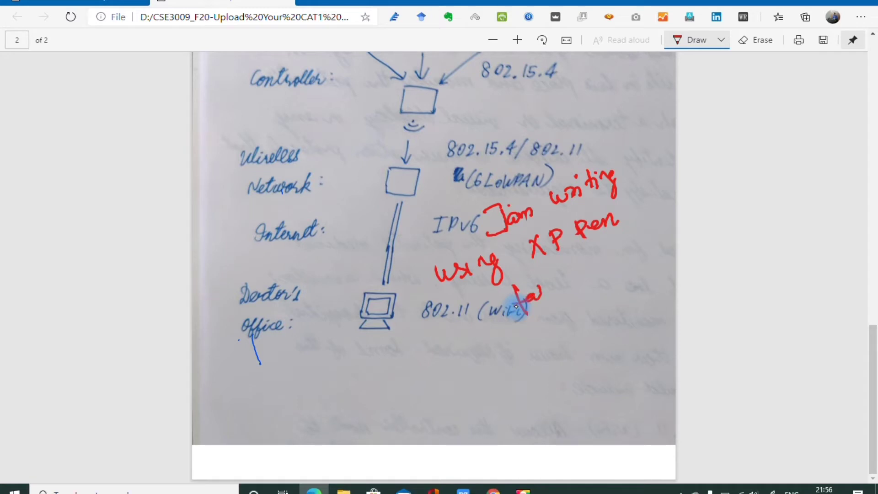
pyautogui.moveTo(580, 256); pyautogui.dragTo(590, 272)
pyautogui.moveTo(574, 264); pyautogui.dragTo(582, 245)
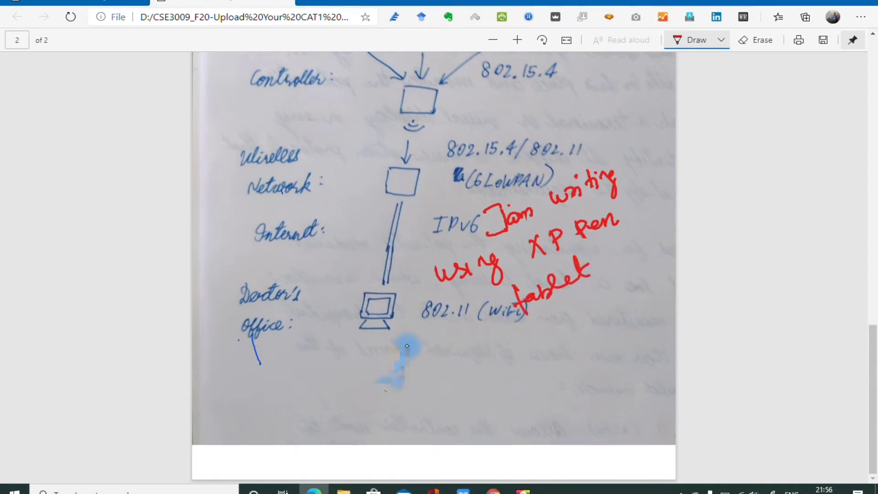
# Handwrite "This is edge Browser that can be downloaded freely in windows 10" in red below the diagram
pyautogui.moveTo(324, 375)
pyautogui.mouseDown()
pyautogui.moveTo(326, 387)
pyautogui.moveTo(344, 388)
pyautogui.mouseUp()
pyautogui.moveTo(329, 368); pyautogui.dragTo(317, 380)
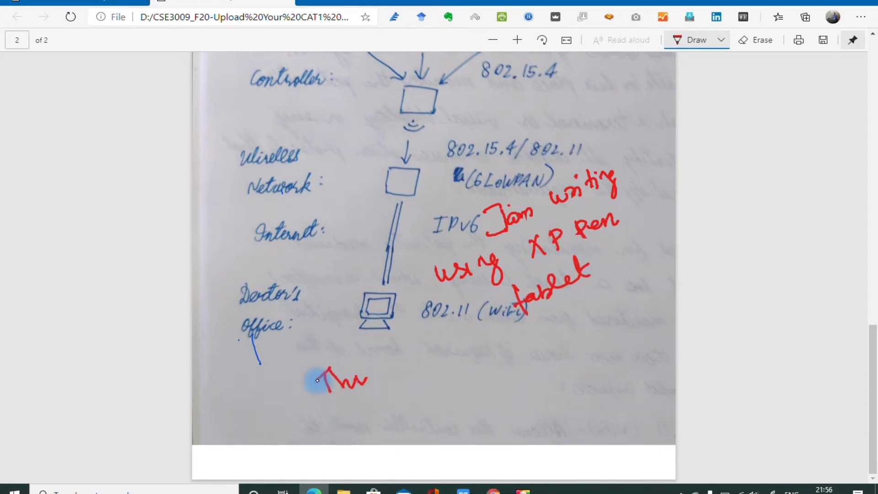
pyautogui.moveTo(372, 373); pyautogui.dragTo(365, 389)
pyautogui.click(359, 369)
pyautogui.moveTo(405, 352); pyautogui.dragTo(407, 363)
pyautogui.moveTo(422, 346); pyautogui.dragTo(411, 361)
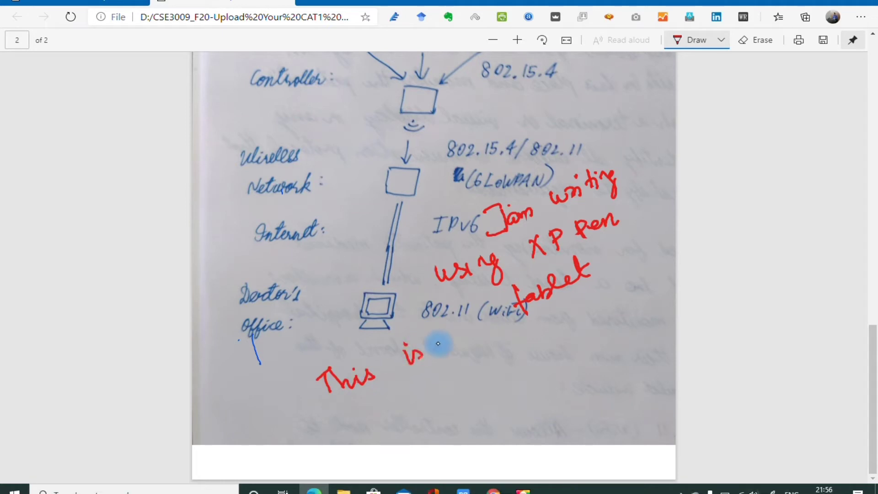
pyautogui.moveTo(473, 333); pyautogui.dragTo(479, 353)
pyautogui.moveTo(426, 399)
pyautogui.mouseDown()
pyautogui.moveTo(431, 417)
pyautogui.moveTo(440, 414)
pyautogui.mouseUp()
pyautogui.moveTo(452, 394); pyautogui.dragTo(508, 361)
pyautogui.moveTo(526, 333)
pyautogui.mouseDown()
pyautogui.moveTo(530, 348)
pyautogui.moveTo(571, 323)
pyautogui.mouseUp()
pyautogui.moveTo(594, 305); pyautogui.dragTo(669, 274)
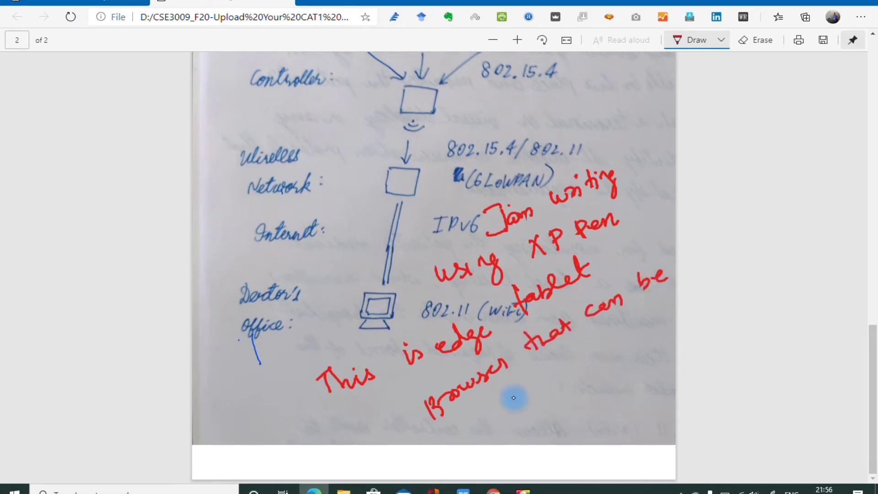
pyautogui.moveTo(511, 398)
pyautogui.mouseDown()
pyautogui.moveTo(551, 398)
pyautogui.moveTo(567, 380)
pyautogui.mouseUp()
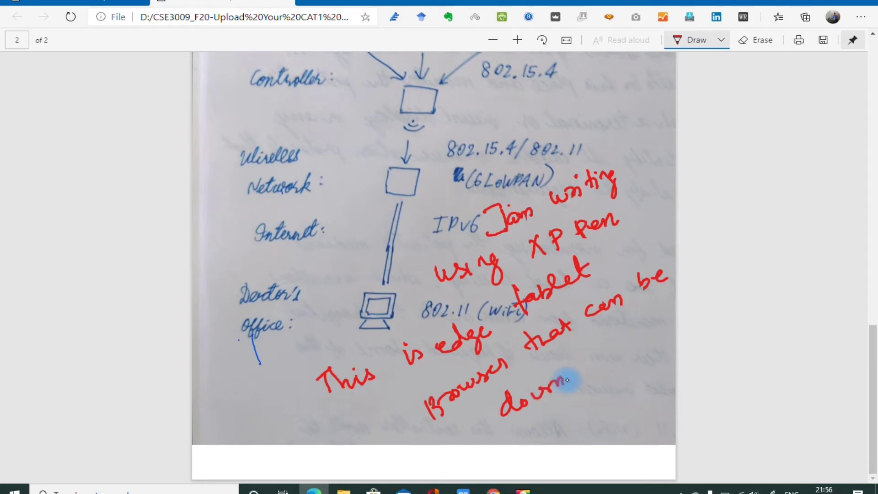
pyautogui.moveTo(625, 342); pyautogui.dragTo(632, 348)
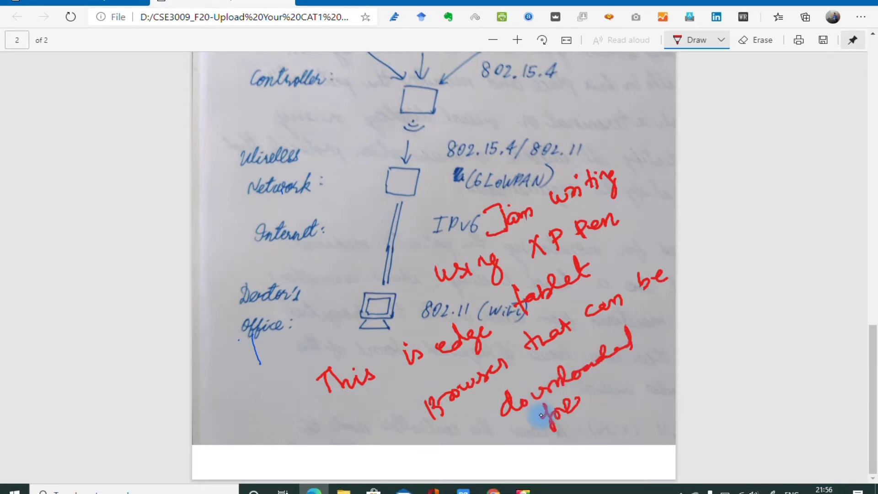
pyautogui.moveTo(595, 387)
pyautogui.mouseDown()
pyautogui.moveTo(604, 412)
pyautogui.moveTo(621, 370)
pyautogui.moveTo(676, 348)
pyautogui.mouseUp()
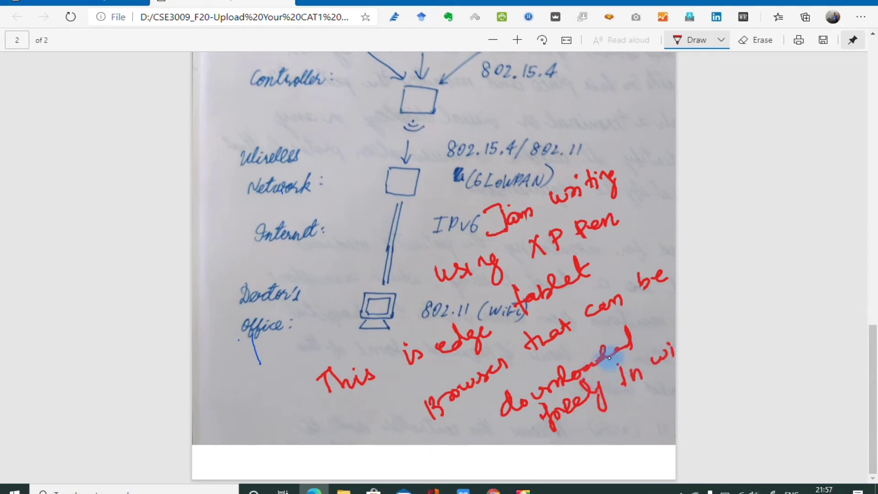
pyautogui.moveTo(583, 423); pyautogui.dragTo(664, 404)
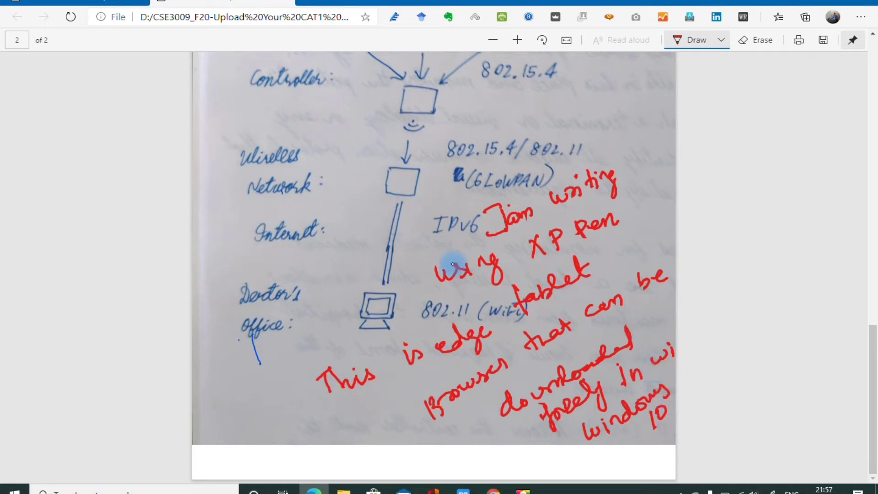
# Write a large circled 6 in red beside the diagram, and add "more explanation is needed" with underlines and a smiley
pyautogui.moveTo(329, 145)
pyautogui.mouseDown()
pyautogui.moveTo(341, 188)
pyautogui.moveTo(361, 140)
pyautogui.moveTo(334, 160)
pyautogui.mouseUp()
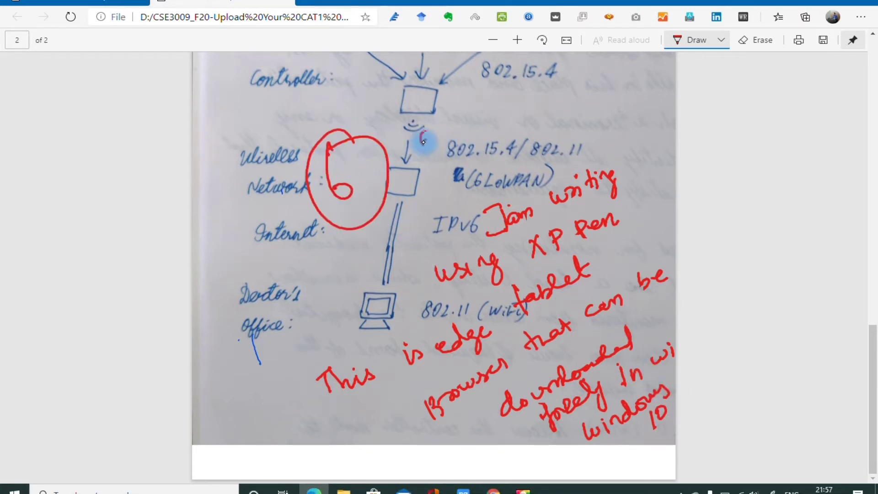
pyautogui.moveTo(423, 142)
pyautogui.mouseDown()
pyautogui.moveTo(526, 78)
pyautogui.moveTo(560, 77)
pyautogui.mouseUp()
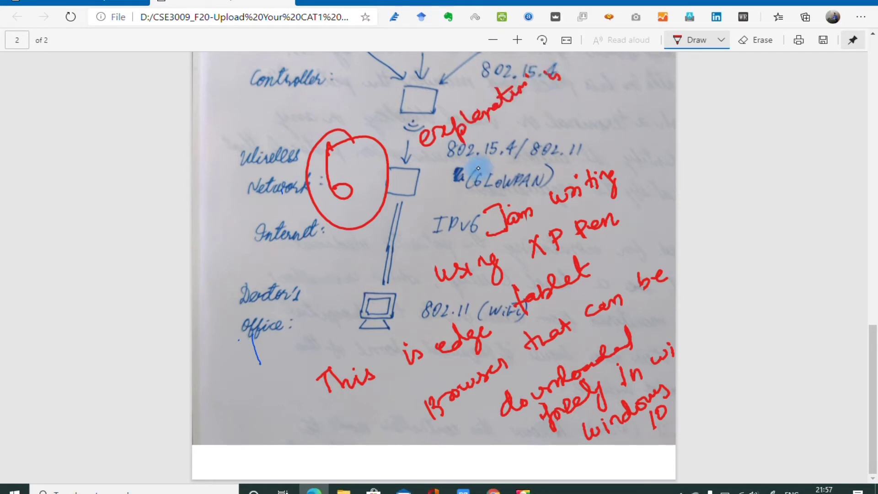
pyautogui.moveTo(467, 172); pyautogui.dragTo(545, 115)
pyautogui.moveTo(392, 121); pyautogui.dragTo(455, 91)
pyautogui.moveTo(455, 208); pyautogui.dragTo(551, 143)
pyautogui.moveTo(488, 198)
pyautogui.mouseDown()
pyautogui.moveTo(624, 89)
pyautogui.moveTo(608, 89)
pyautogui.mouseUp()
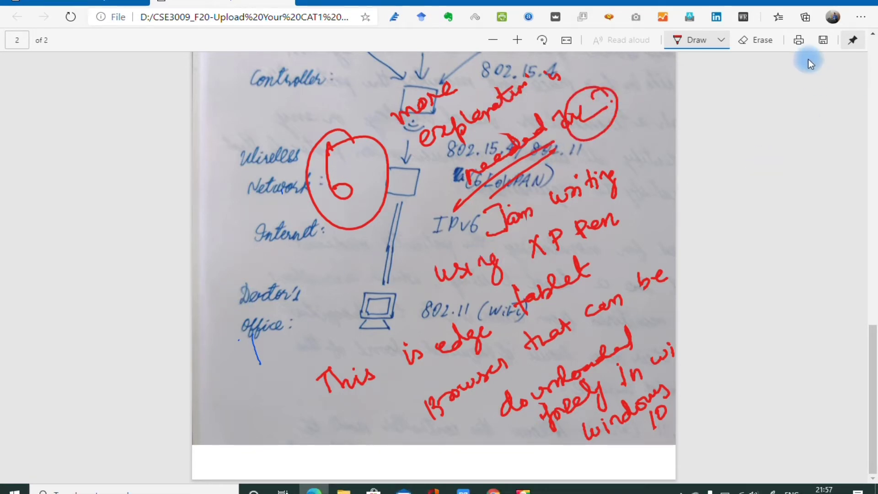
# Save the annotated Q19 PDF in the fourth student's submission folder, replacing the existing file
pyautogui.click(822, 41)
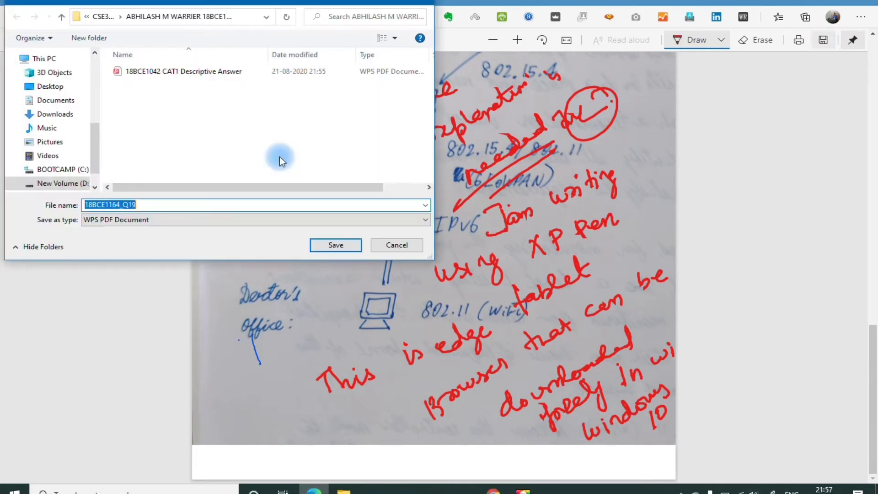
pyautogui.click(105, 17)
pyautogui.doubleClick(146, 86)
pyautogui.click(204, 204)
pyautogui.click(148, 71)
pyautogui.click(101, 17)
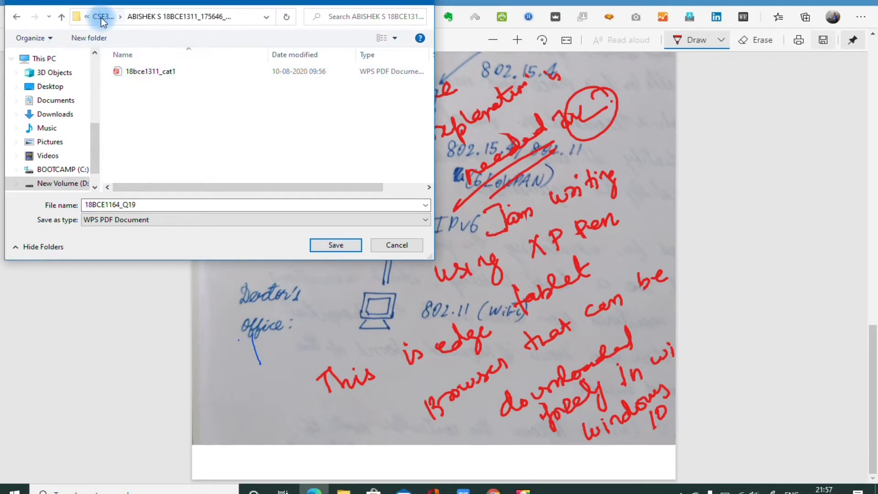
pyautogui.doubleClick(153, 109)
pyautogui.click(210, 203)
pyautogui.click(335, 245)
pyautogui.click(463, 243)
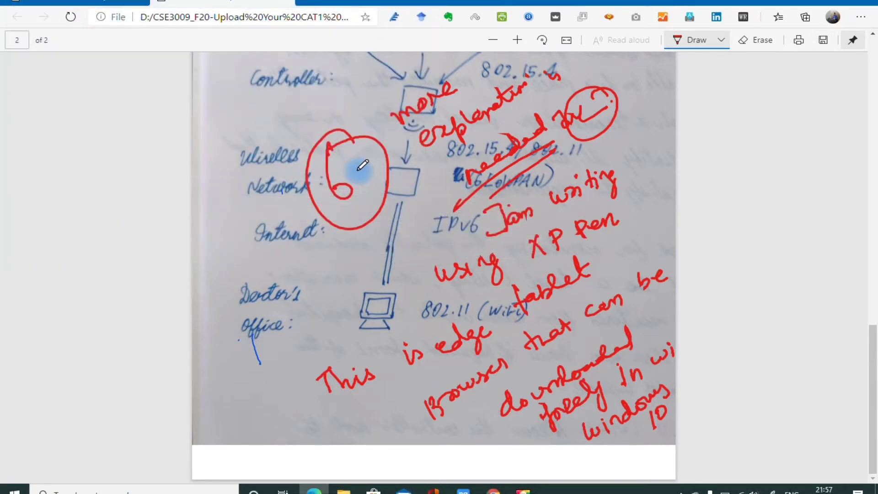
# Switch to File Explorer, open the CSE3009_F20 submissions folder on the E: drive, and fit the Name column to the full folder names
pyautogui.hotkey('alt', 'Tab')
pyautogui.doubleClick(180, 117)
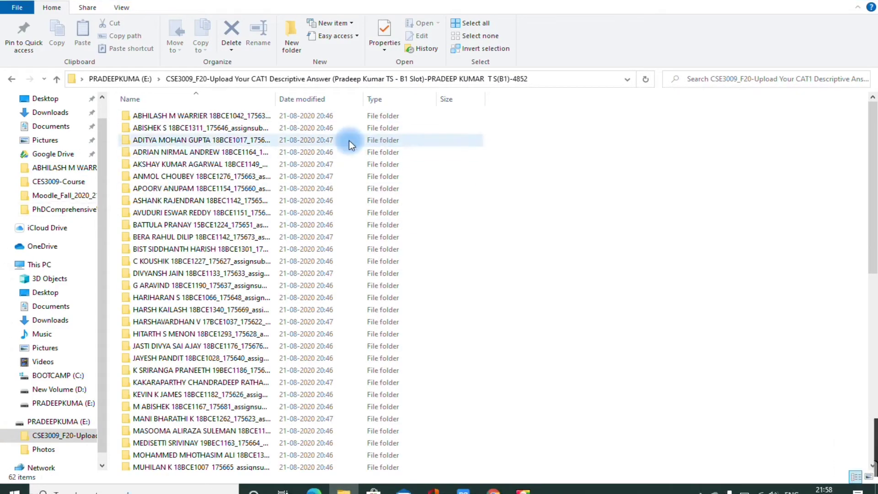
pyautogui.press('BackSpace')
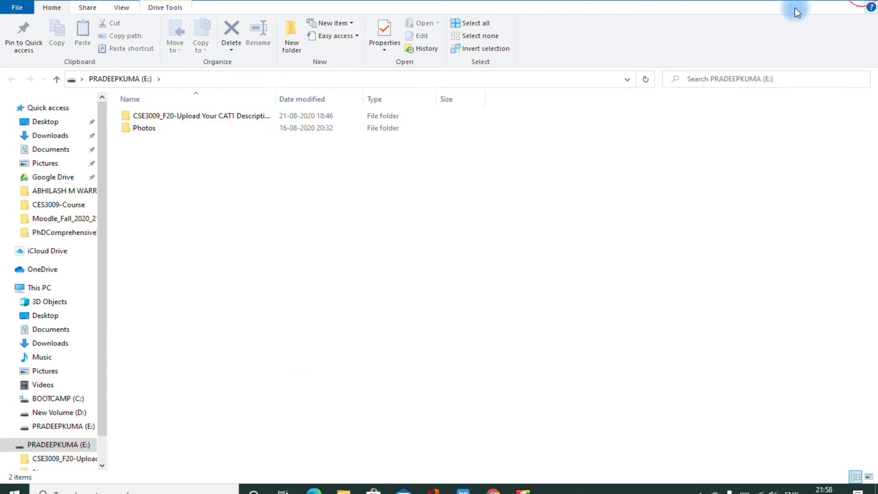
pyautogui.doubleClick(256, 116)
pyautogui.doubleClick(274, 97)
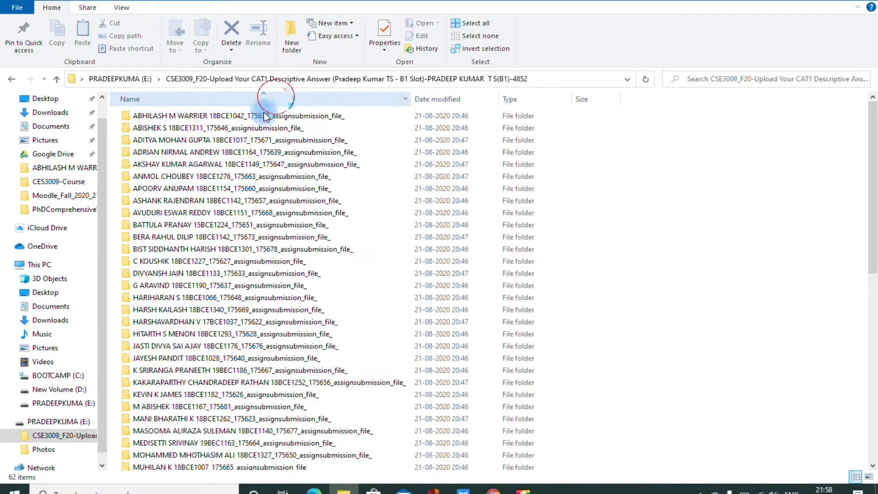
# Open the PDF in the tenth student's folder to examine its marking, close it, and return to the folder list
pyautogui.doubleClick(228, 225)
pyautogui.click(198, 116)
pyautogui.doubleClick(198, 115)
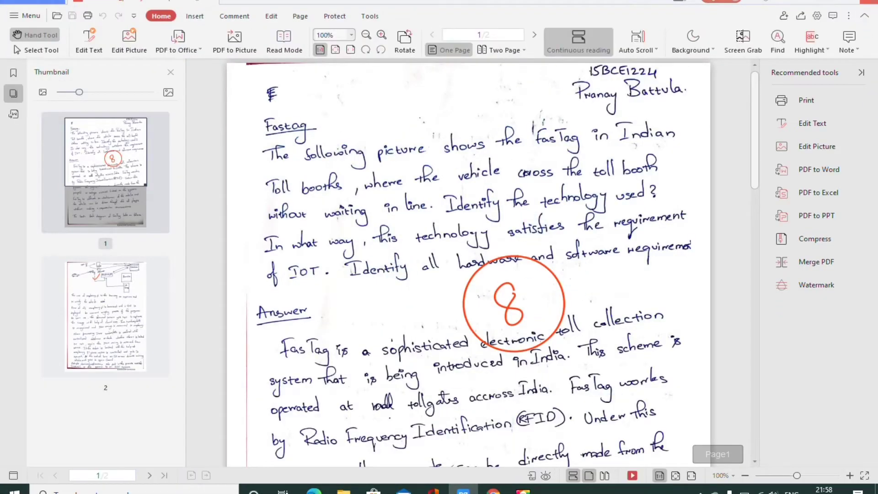
pyautogui.hotkey('alt', 'F4')
pyautogui.hotkey('alt', 'Left')
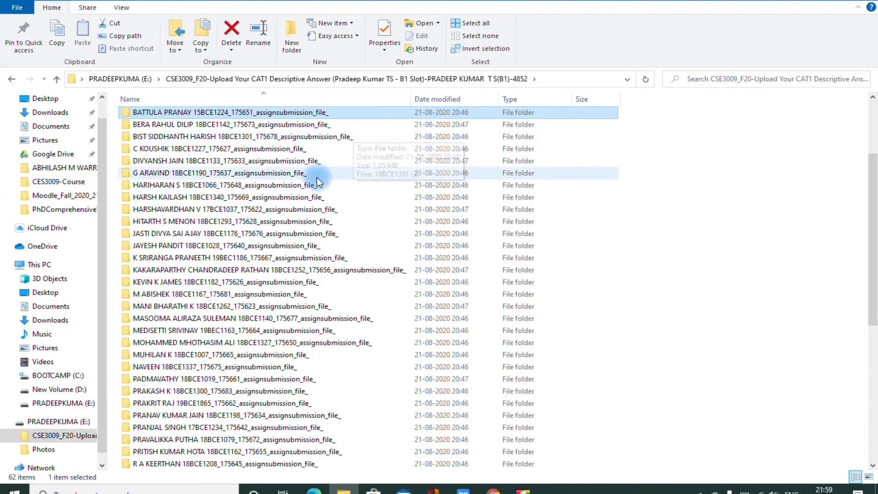
# Archive all items in the submissions folder as a ZIP file named with the instructor's name followed by CSE3009
pyautogui.hotkey('ctrl', 'a')
pyautogui.scroll(3, 270, 297)
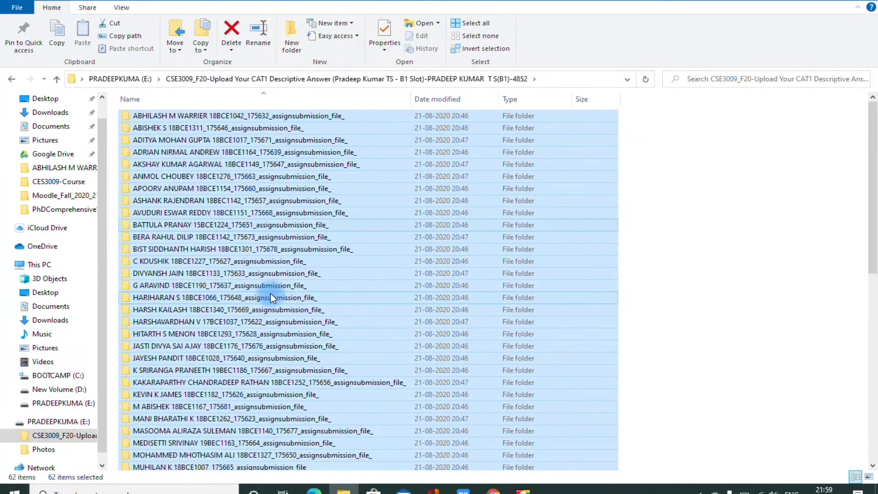
pyautogui.scroll(-10, 271, 298)
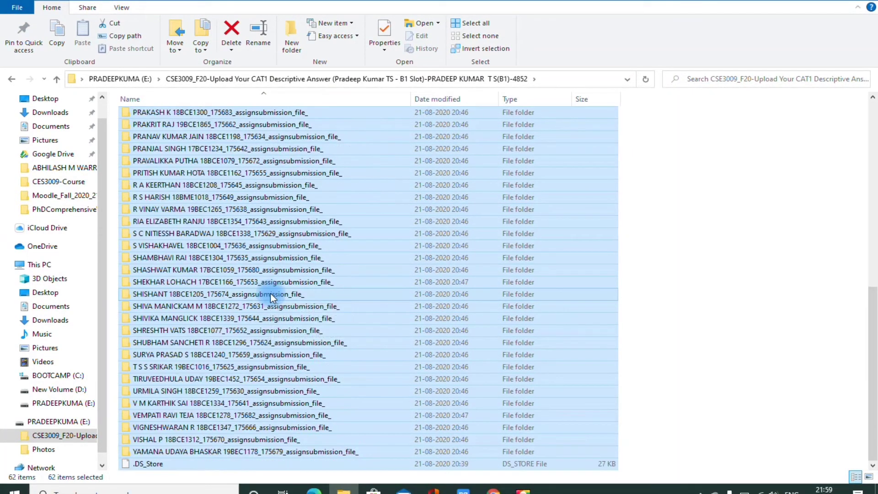
pyautogui.rightClick(238, 224)
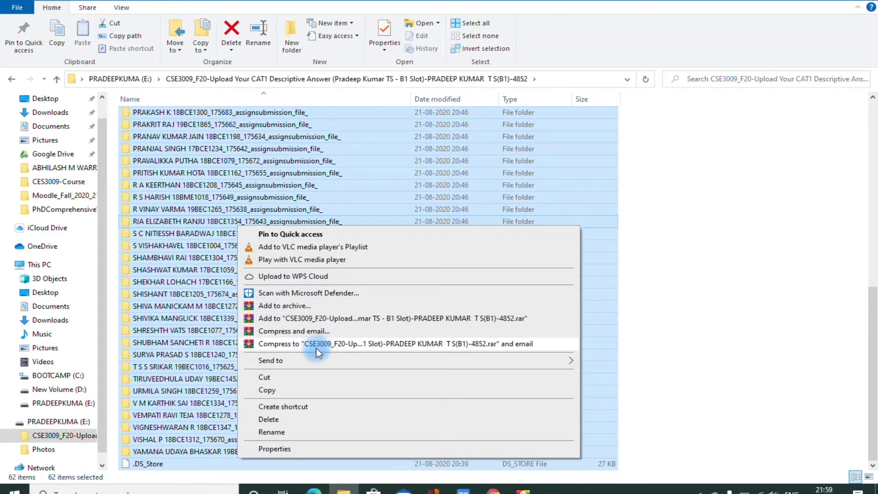
pyautogui.click(291, 305)
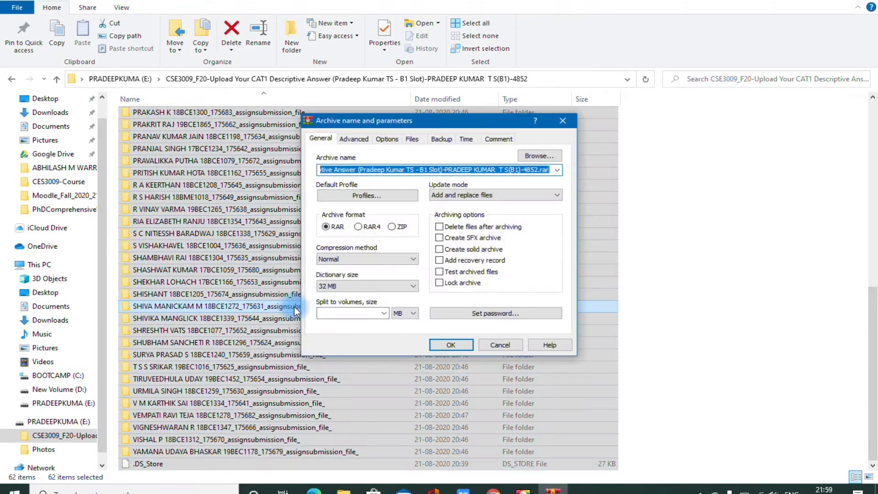
pyautogui.click(396, 229)
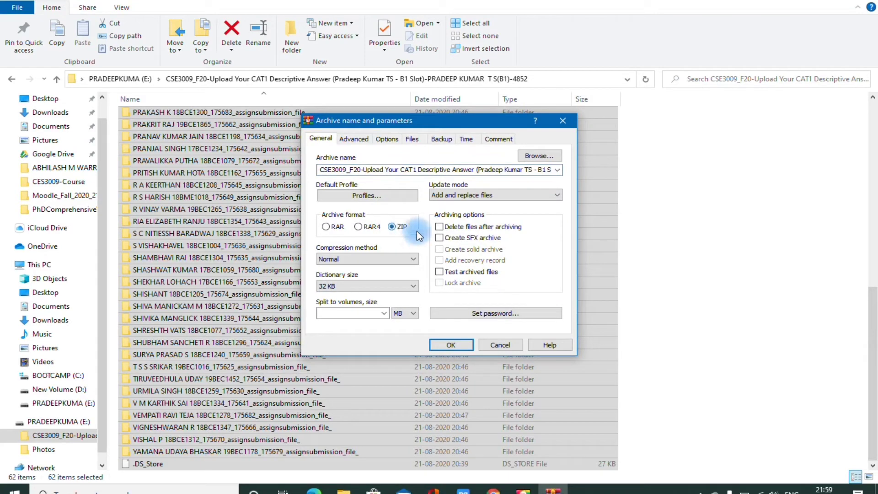
pyautogui.doubleClick(463, 170)
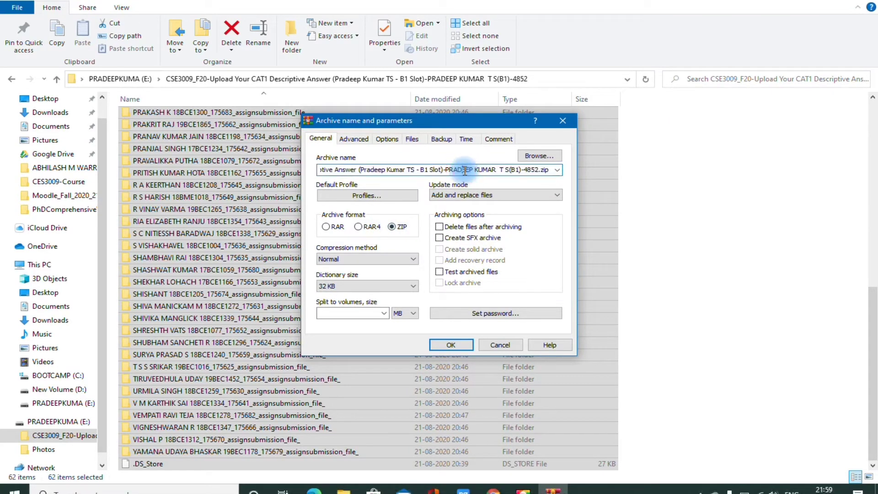
pyautogui.hotkey('ctrl', 'a')
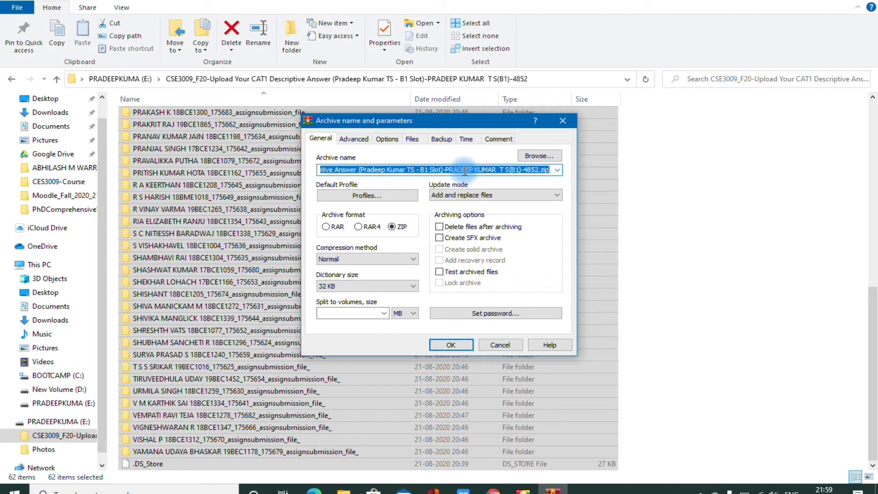
pyautogui.write('PradeepkumarCSE3009')
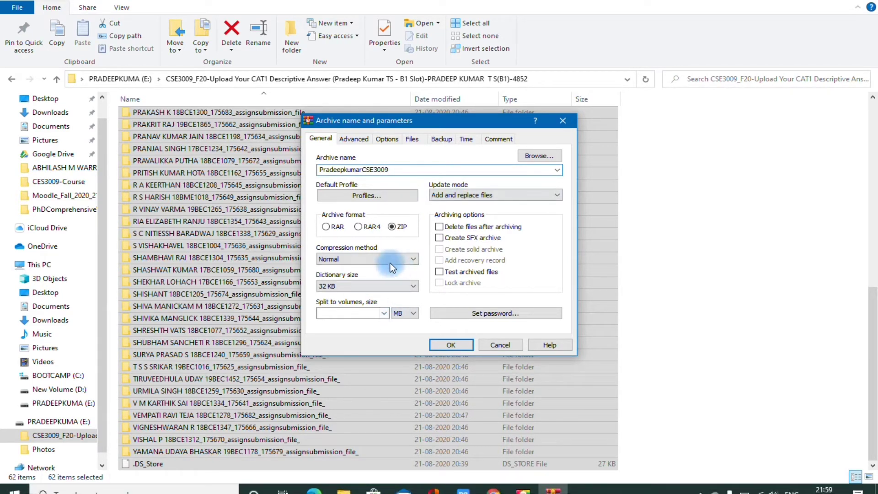
pyautogui.click(451, 345)
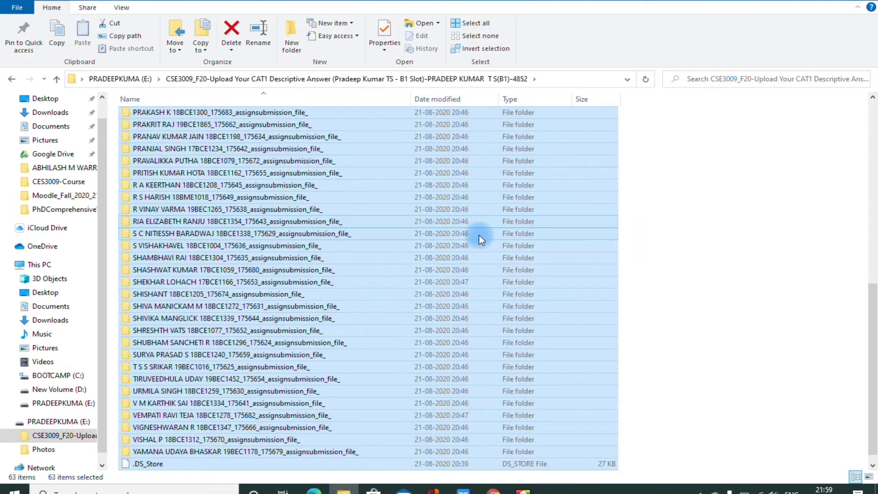
# Find the new ZIP archive at the end of the submissions folder, check its size in its properties, and close them
pyautogui.click(652, 241)
pyautogui.scroll(-1, 144, 301)
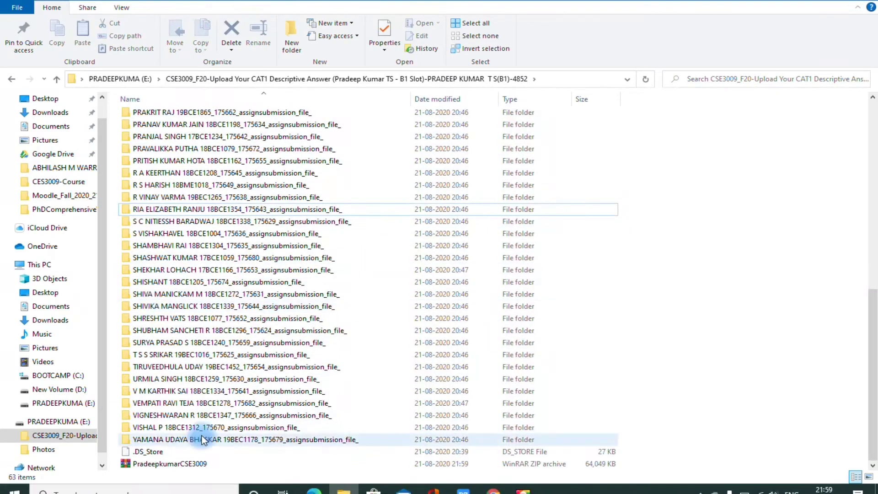
pyautogui.click(183, 462)
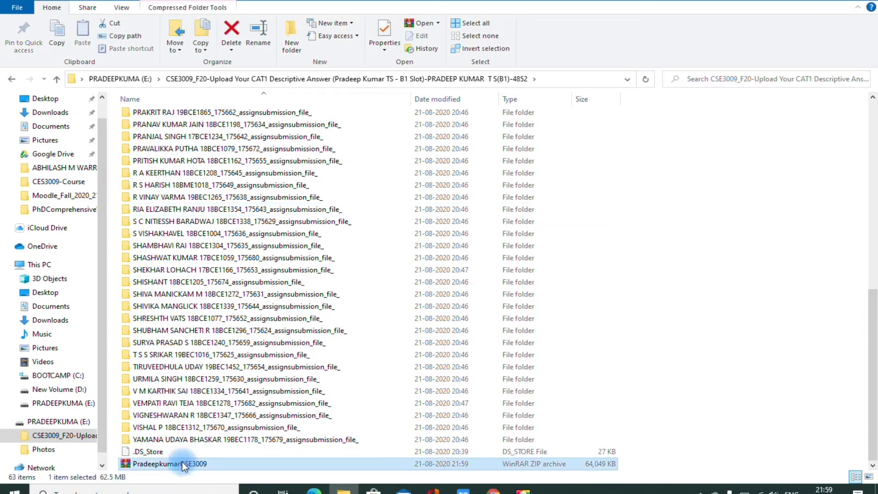
pyautogui.scroll(6, 184, 462)
pyautogui.scroll(-6, 186, 460)
pyautogui.rightClick(183, 463)
pyautogui.click(218, 451)
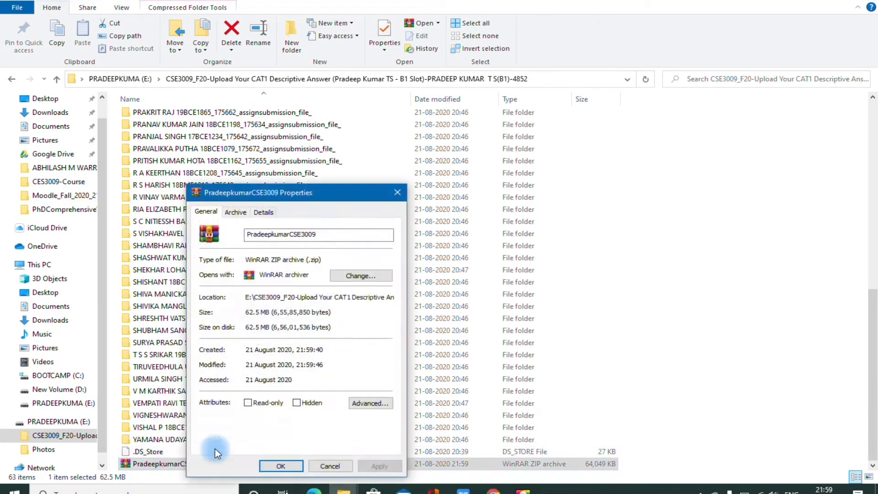
pyautogui.click(336, 466)
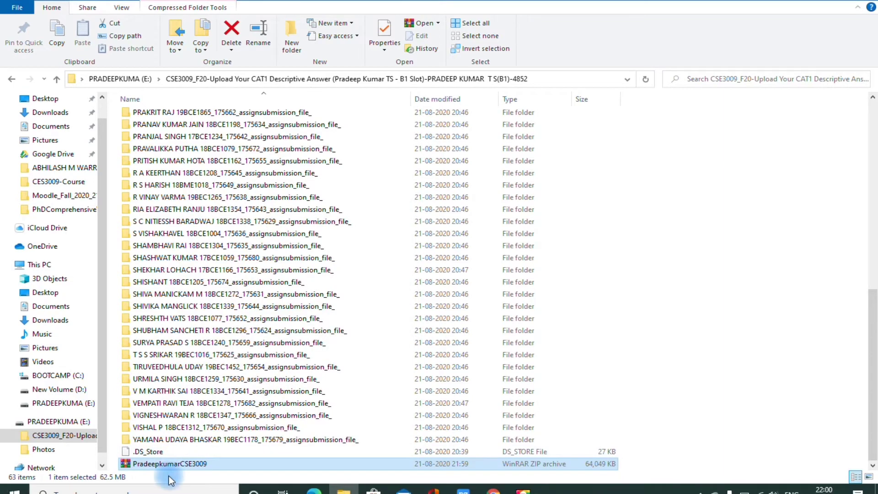
# Switch to Moodle in Chrome and choose the grading action Upload multiple feedback files in a zip for the B1 assignment
pyautogui.click(493, 491)
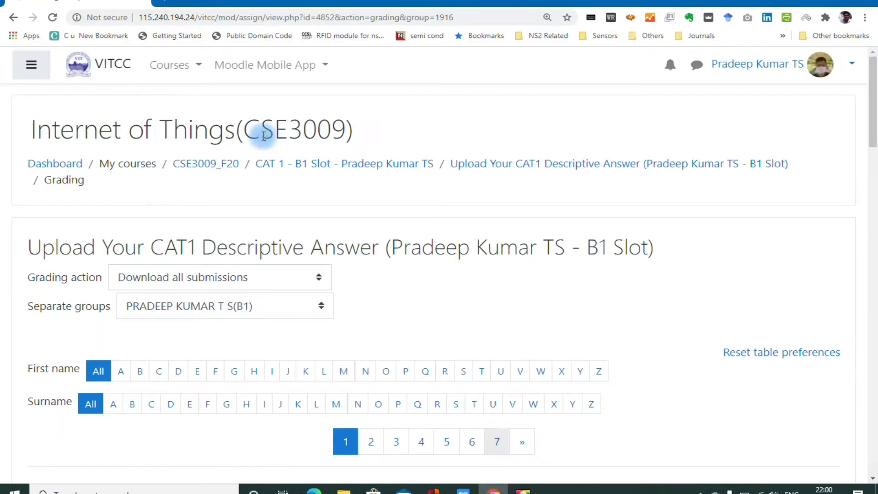
pyautogui.click(169, 281)
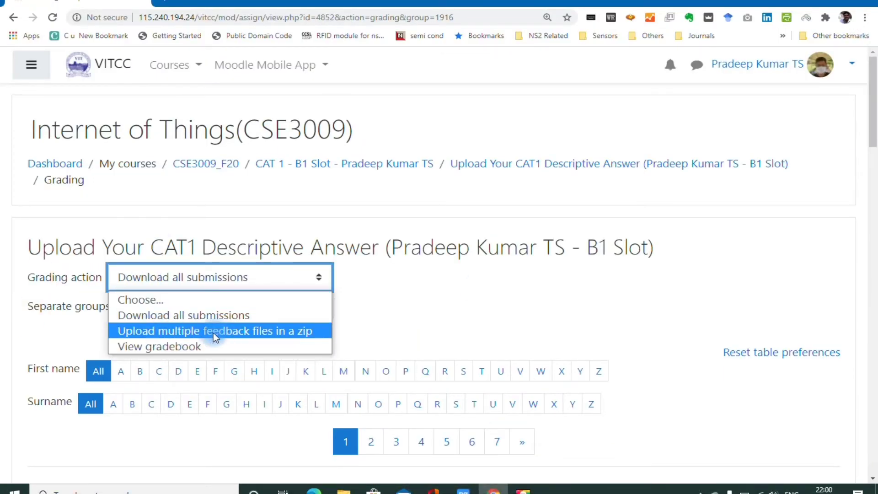
pyautogui.click(240, 331)
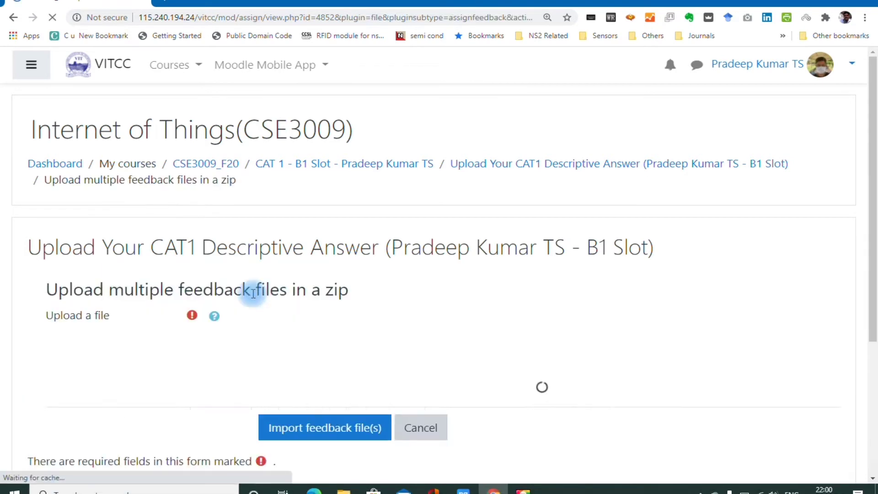
pyautogui.scroll(-3, 597, 262)
pyautogui.scroll(-2, 597, 262)
pyautogui.scroll(5, 343, 167)
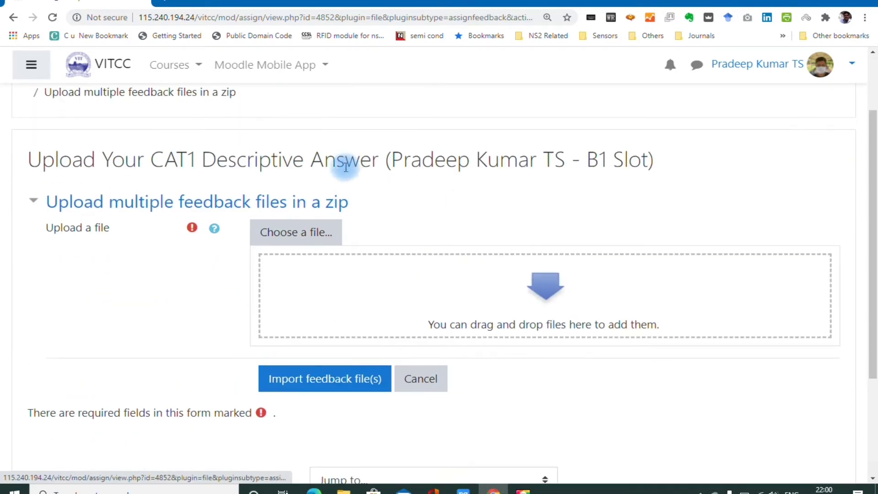
# Reopen the feedback zip upload form from the CAT 1 - B1 Slot course section, through the CAT1 Descriptive Answer assignment's full submissions list
pyautogui.click(372, 163)
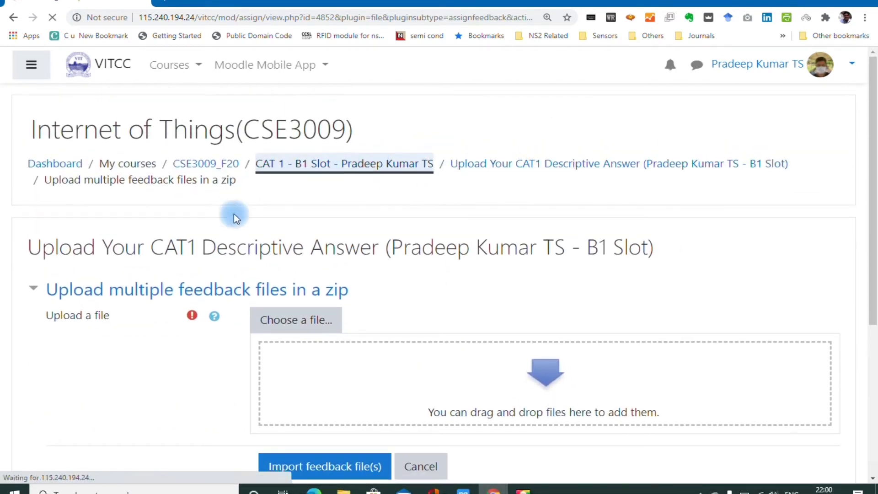
pyautogui.scroll(-1, 382, 278)
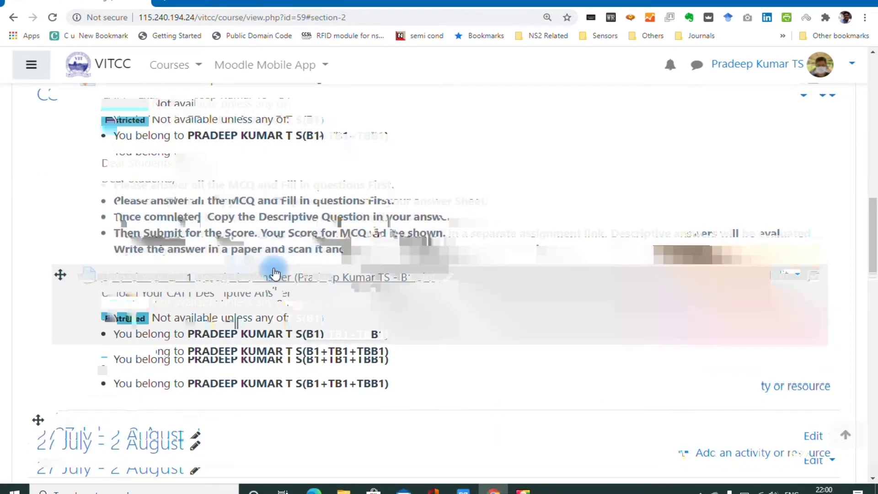
pyautogui.click(320, 277)
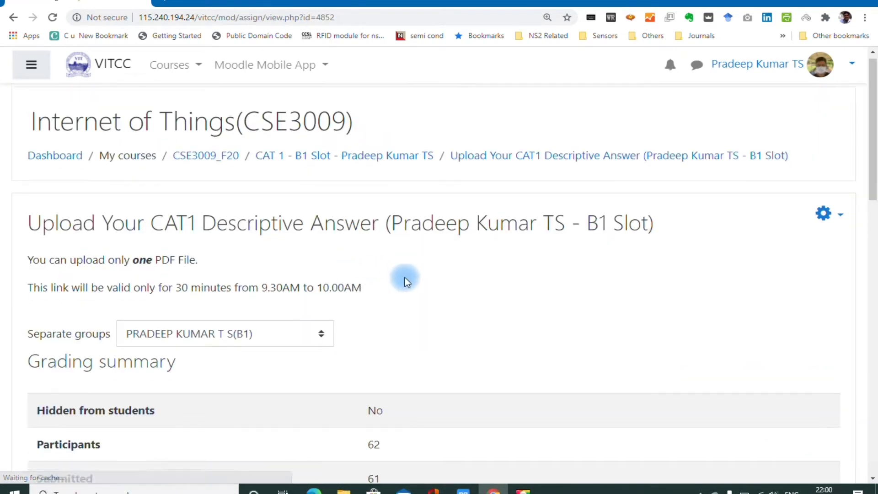
pyautogui.scroll(-4, 403, 278)
pyautogui.click(425, 413)
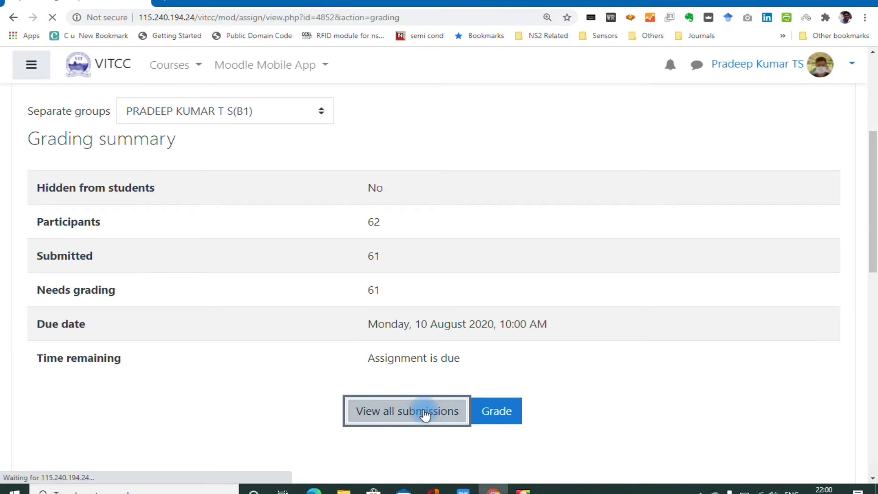
pyautogui.click(165, 278)
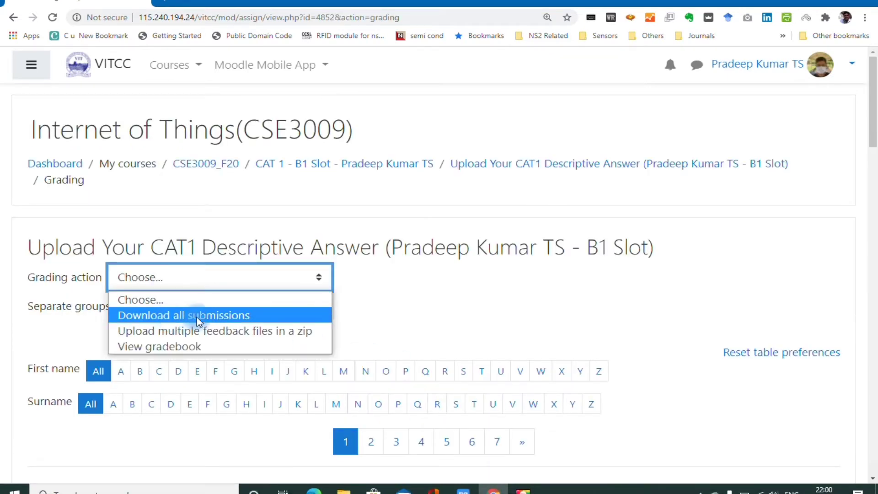
pyautogui.click(250, 330)
pyautogui.scroll(-3, 465, 309)
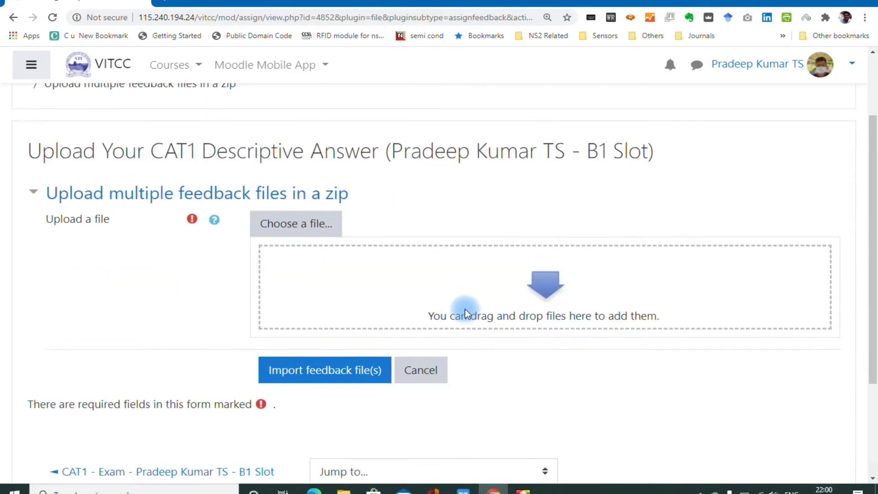
# Try to upload the CSE3009 ZIP archive from the E: drive's submissions folder as the feedback file, and close the file picker
pyautogui.click(311, 203)
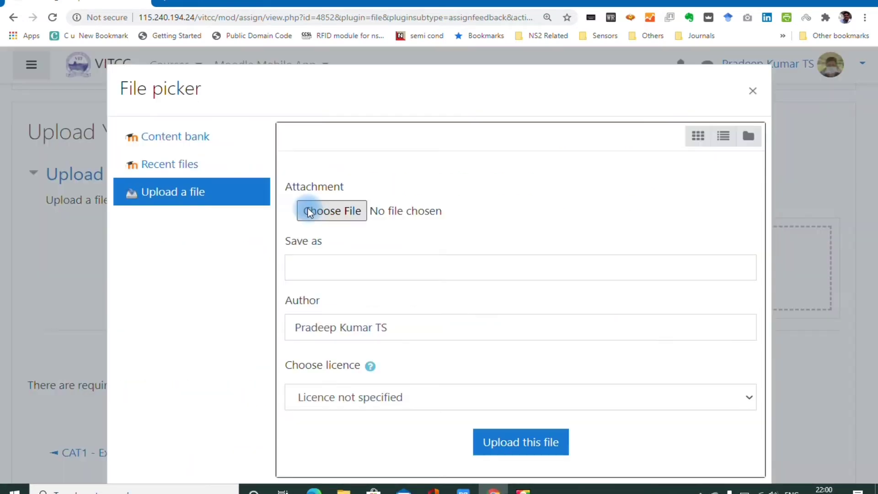
pyautogui.click(346, 209)
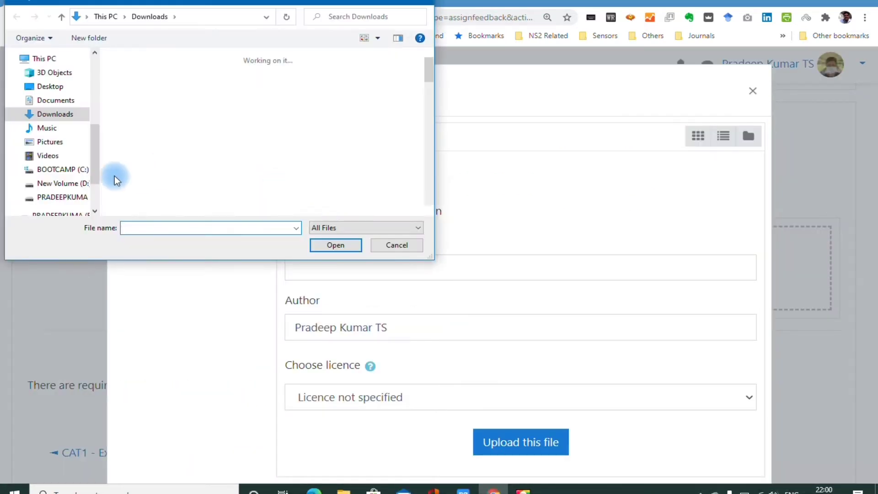
pyautogui.click(62, 197)
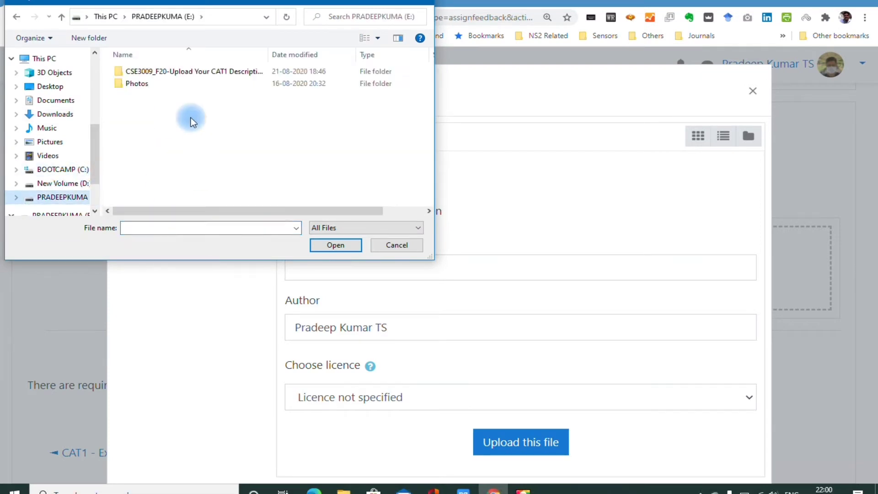
pyautogui.doubleClick(161, 72)
pyautogui.scroll(-5, 212, 130)
pyautogui.scroll(-5, 211, 130)
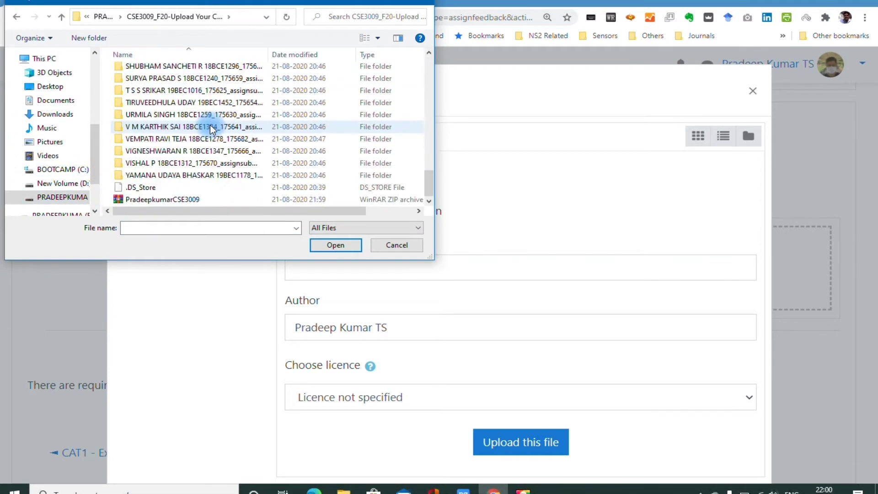
pyautogui.click(175, 201)
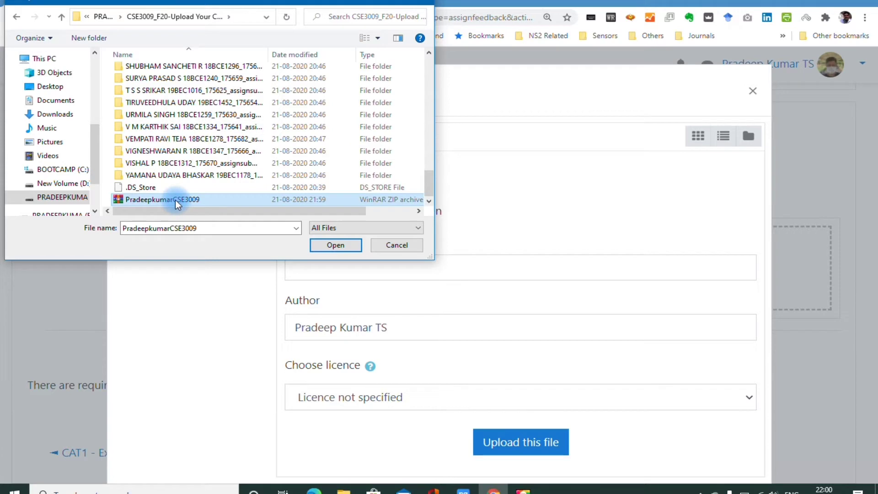
pyautogui.click(335, 245)
pyautogui.click(542, 441)
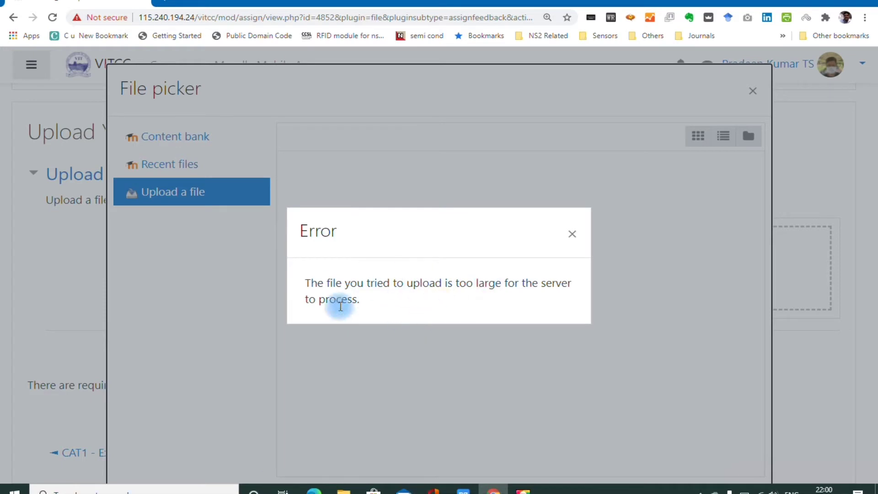
pyautogui.click(572, 235)
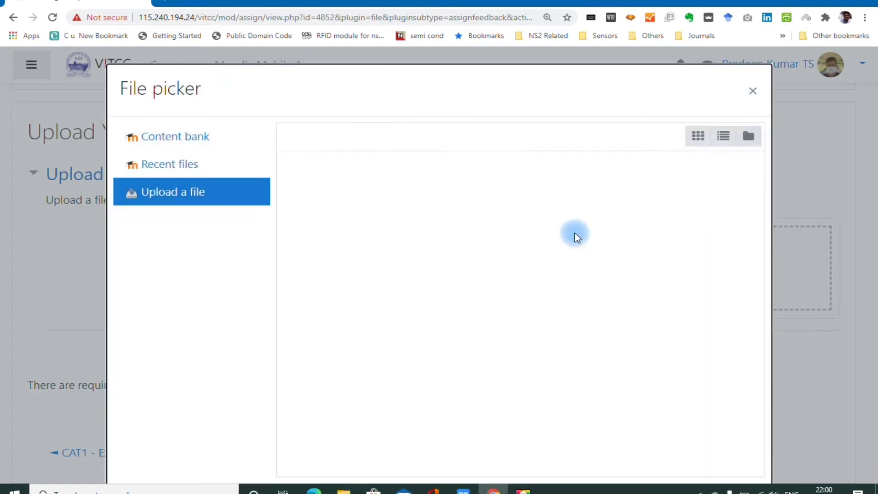
pyautogui.click(753, 93)
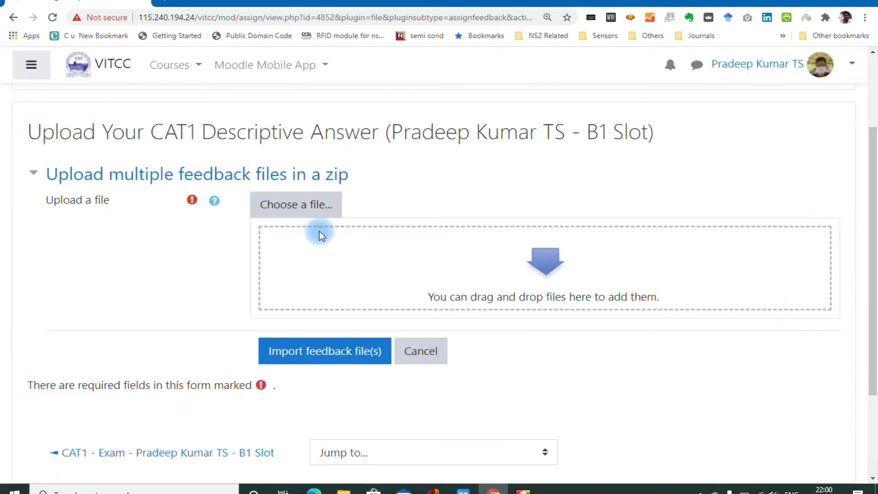
# Switch to File Explorer, permanently delete the CSE3009 ZIP archive, and return to the start of the submissions folder list
pyautogui.hotkey('alt', 'Tab')
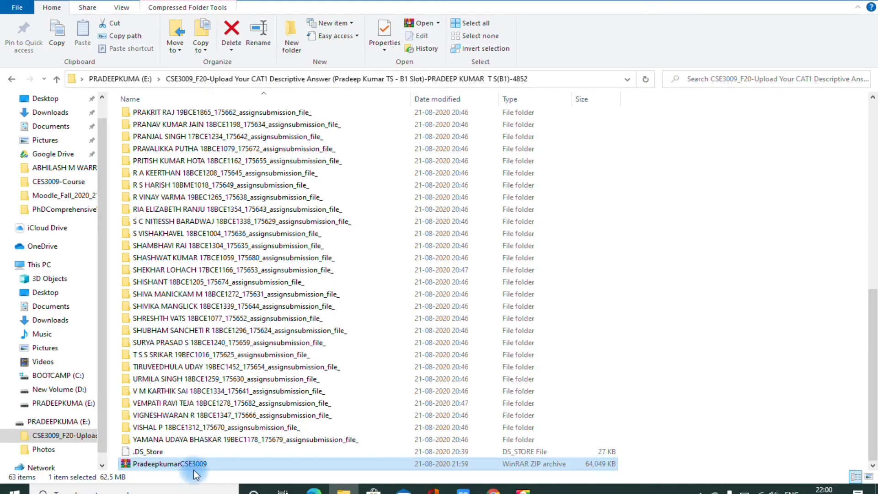
pyautogui.rightClick(194, 468)
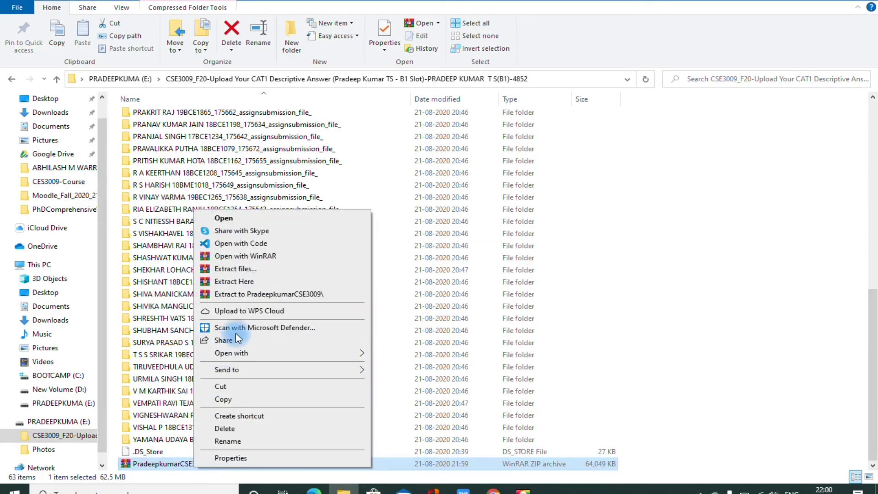
pyautogui.click(229, 428)
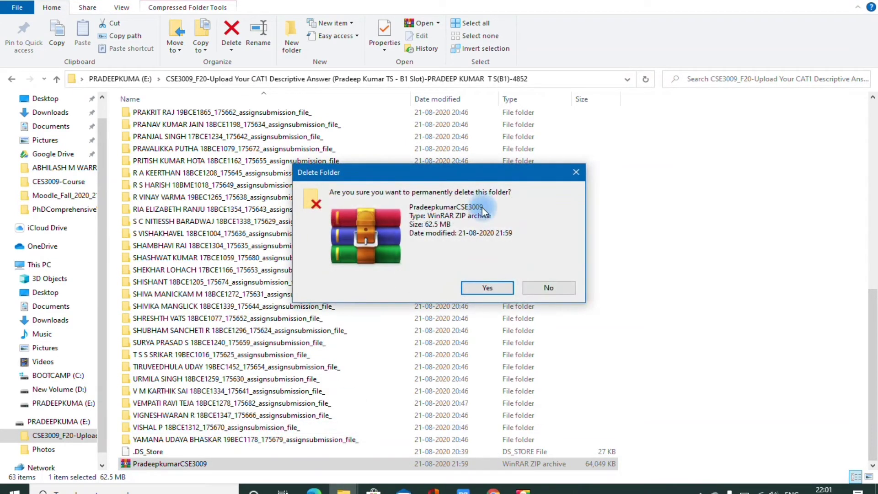
pyautogui.click(487, 288)
pyautogui.scroll(10, 255, 272)
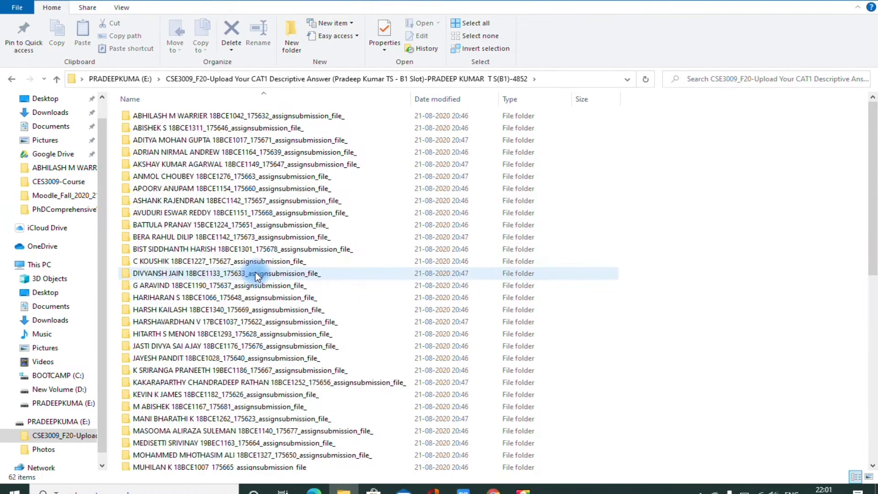
# Compress the first 24 student submission folders into a ZIP archive named CES3009_1
pyautogui.click(180, 118)
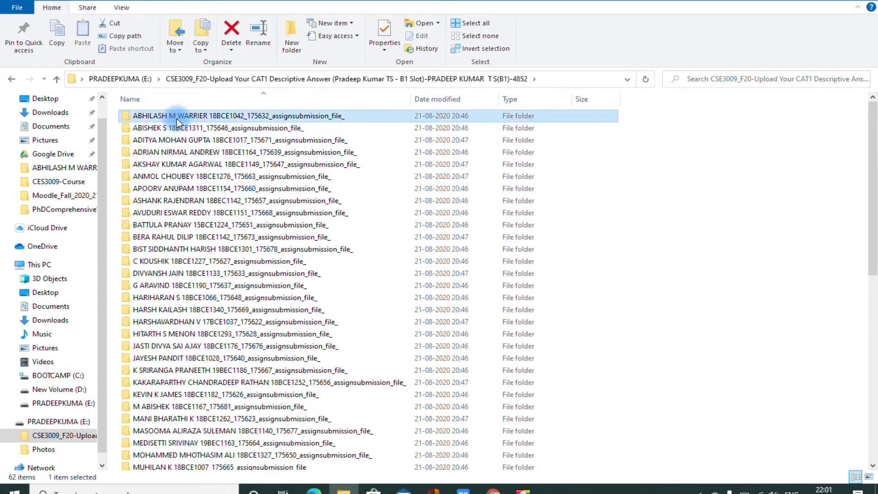
pyautogui.keyDown('shift'); pyautogui.click(151, 394); pyautogui.keyUp('shift')
pyautogui.scroll(-4, 256, 380)
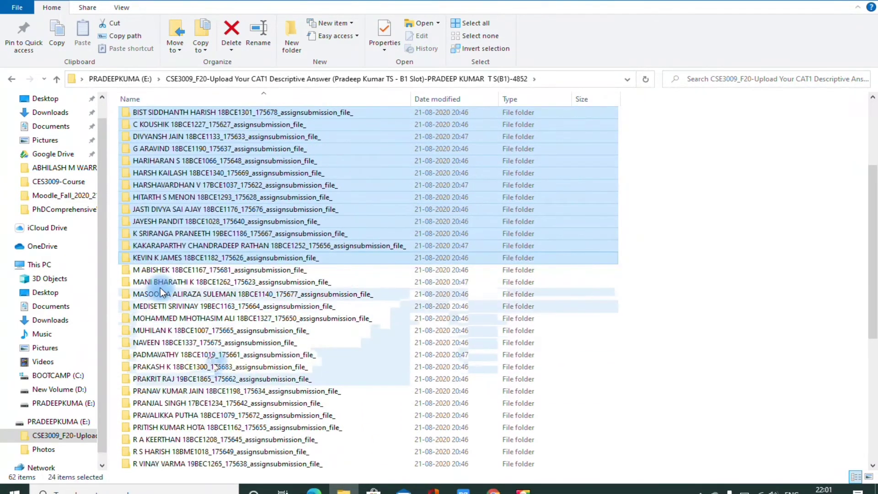
pyautogui.rightClick(220, 186)
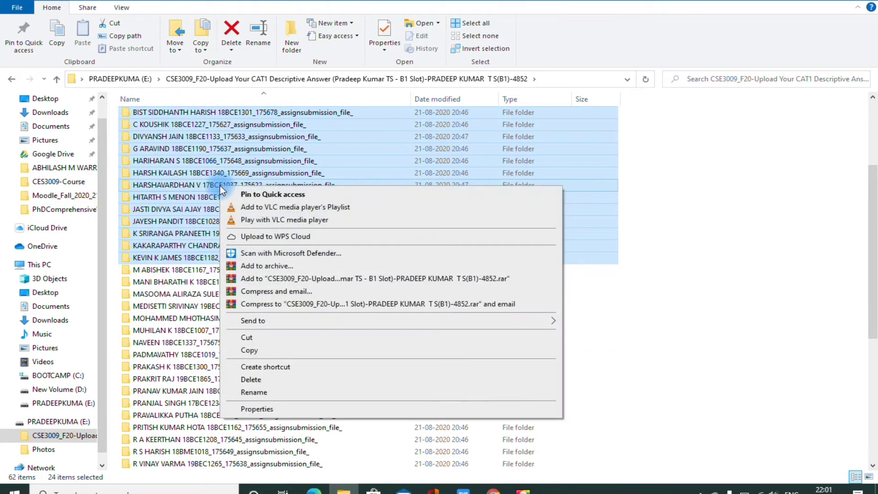
pyautogui.click(273, 266)
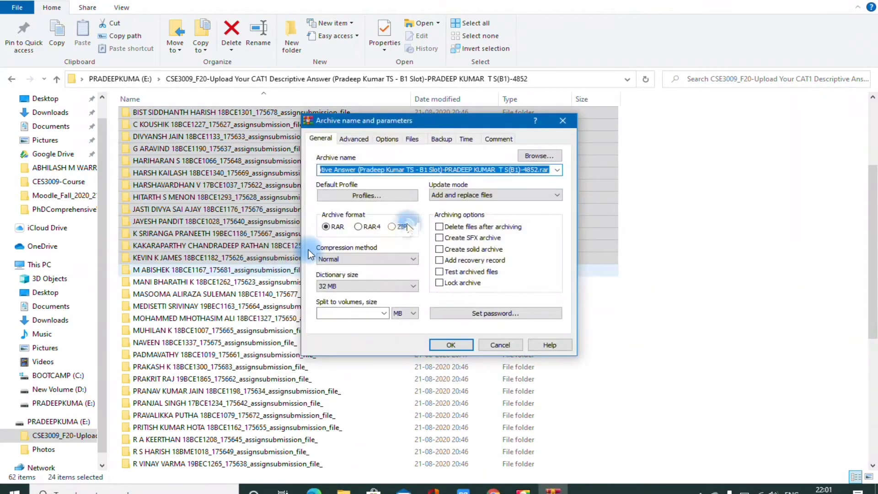
pyautogui.click(392, 226)
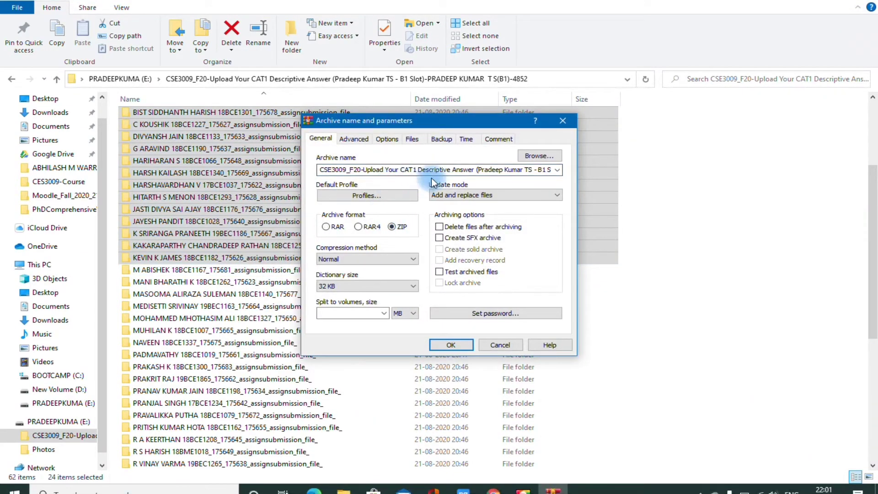
pyautogui.click(398, 170)
pyautogui.click(399, 171)
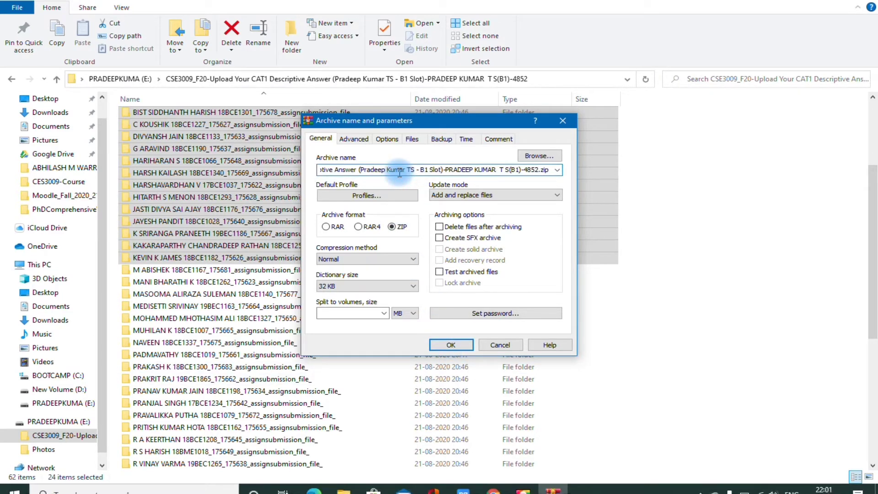
pyautogui.hotkey('ctrl', 'a')
pyautogui.write('CES')
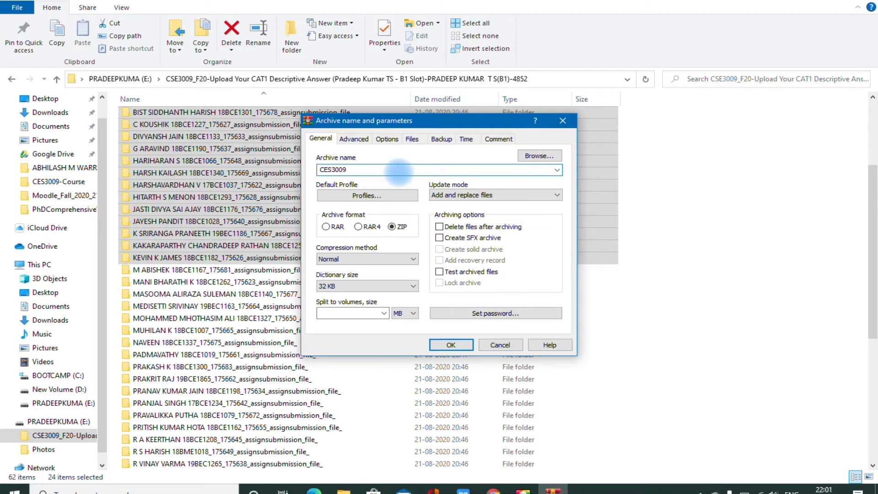
pyautogui.click(453, 345)
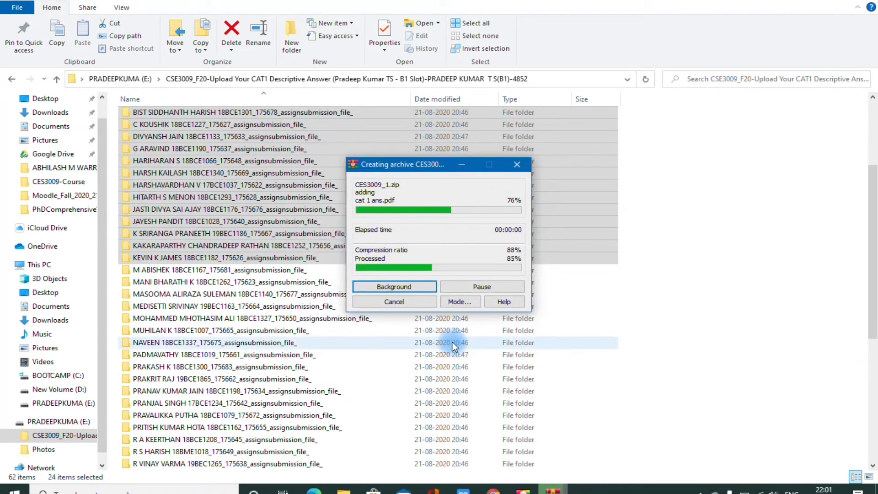
# Check the file size of the CES3009_1 archive in its properties, and close them without changes
pyautogui.scroll(-8, 333, 357)
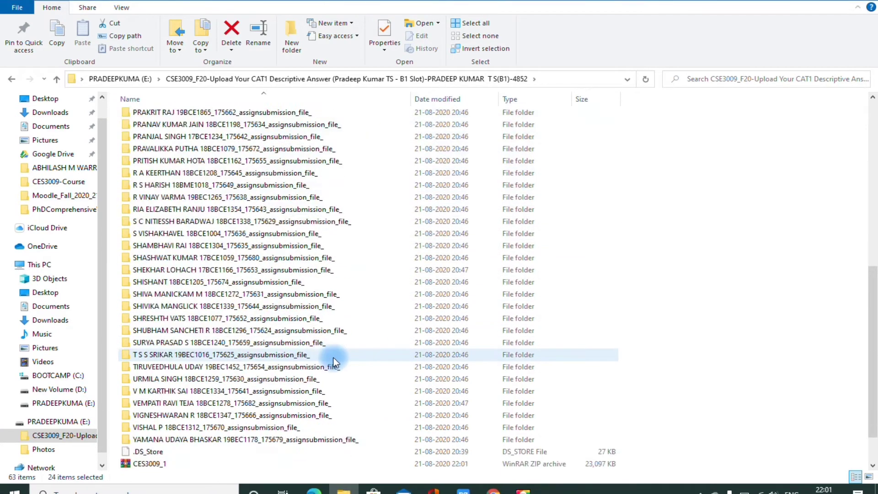
pyautogui.click(141, 464)
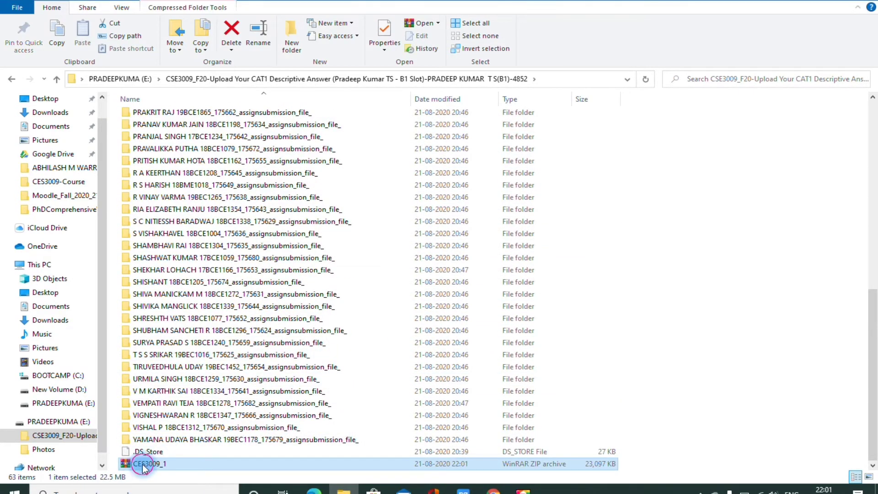
pyautogui.rightClick(143, 465)
pyautogui.click(168, 457)
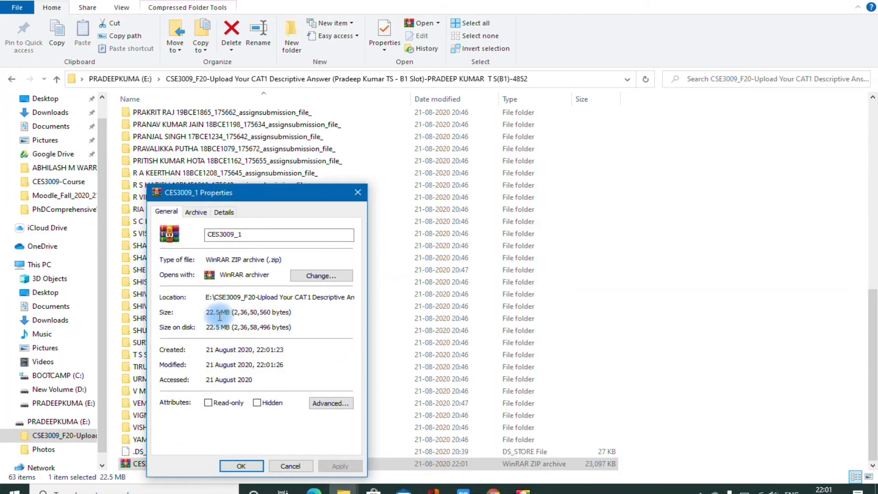
pyautogui.click(281, 466)
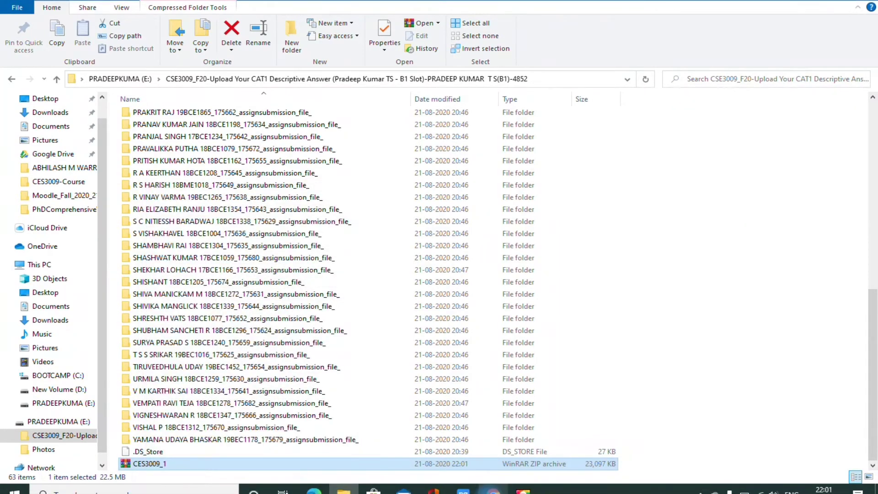
# Switch to Moodle in Chrome and upload the CES3009_1 ZIP archive from the submissions folder to the feedback form
pyautogui.click(492, 490)
pyautogui.click(303, 204)
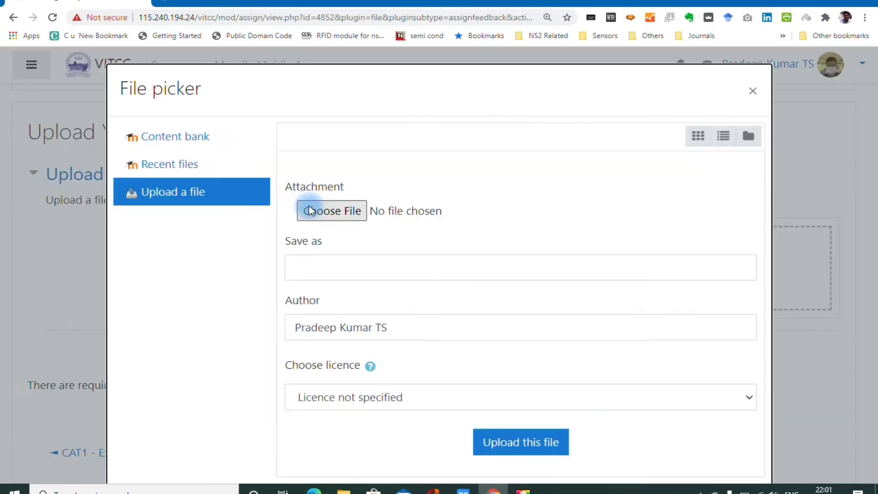
pyautogui.click(333, 215)
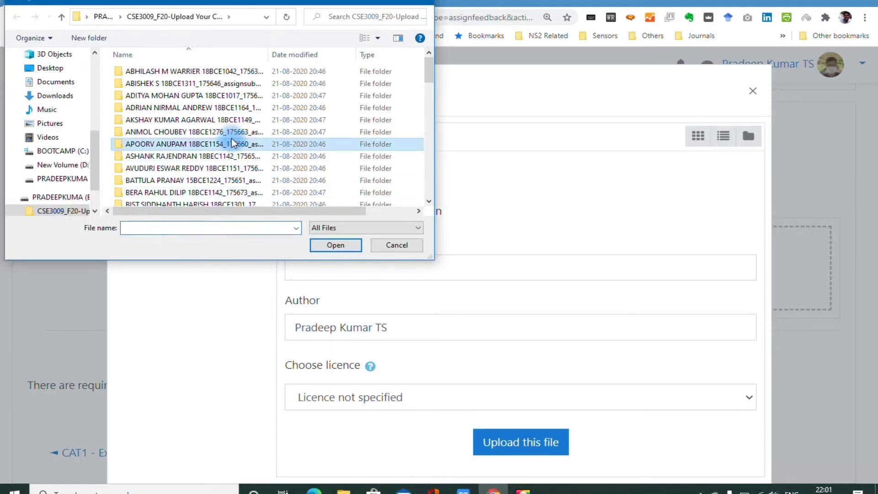
pyautogui.scroll(-10, 233, 139)
pyautogui.click(169, 200)
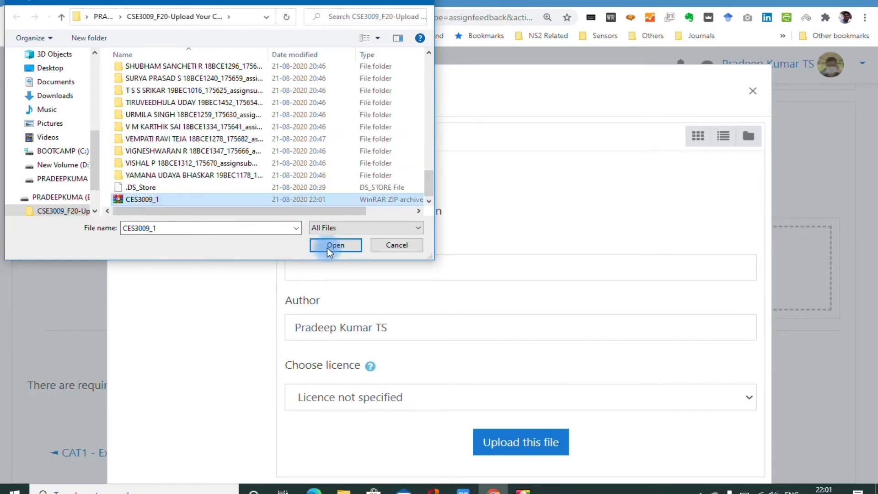
pyautogui.click(328, 247)
pyautogui.click(528, 429)
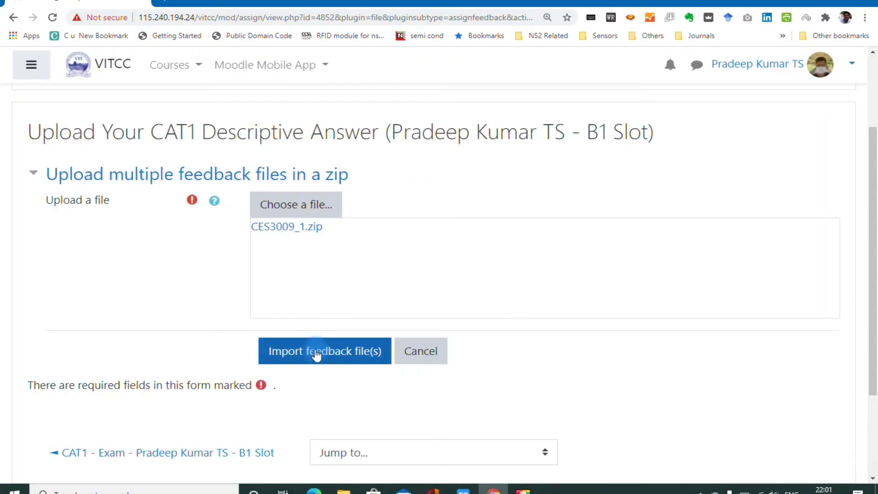
# Import the feedback files from CES3009_1.zip, confirming the zip upload and checking the counts in the import summary
pyautogui.click(336, 353)
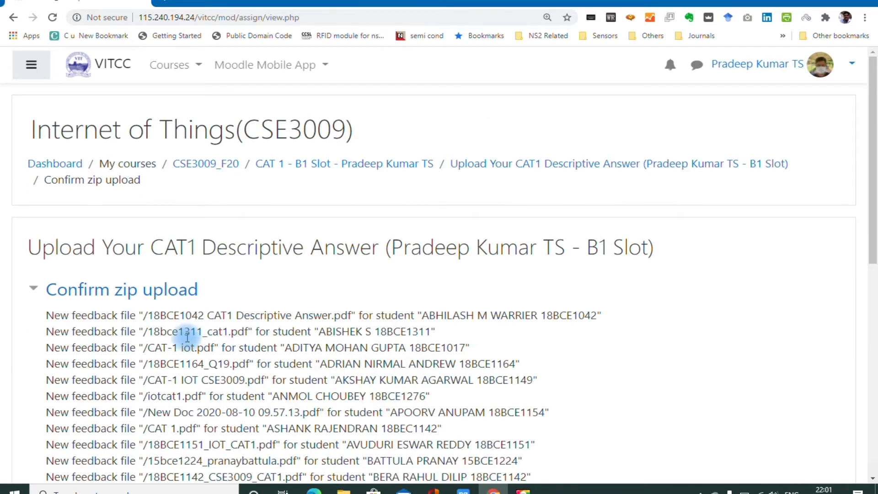
pyautogui.scroll(-4, 187, 320)
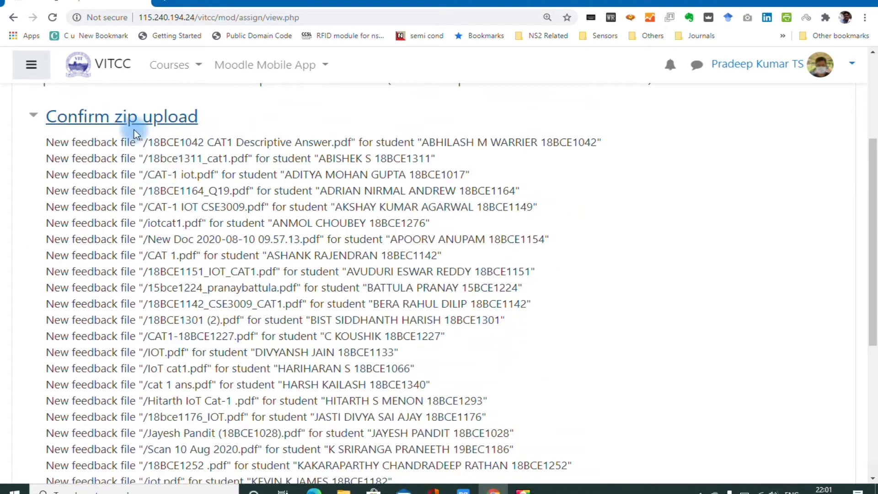
pyautogui.scroll(-6, 189, 254)
pyautogui.click(292, 240)
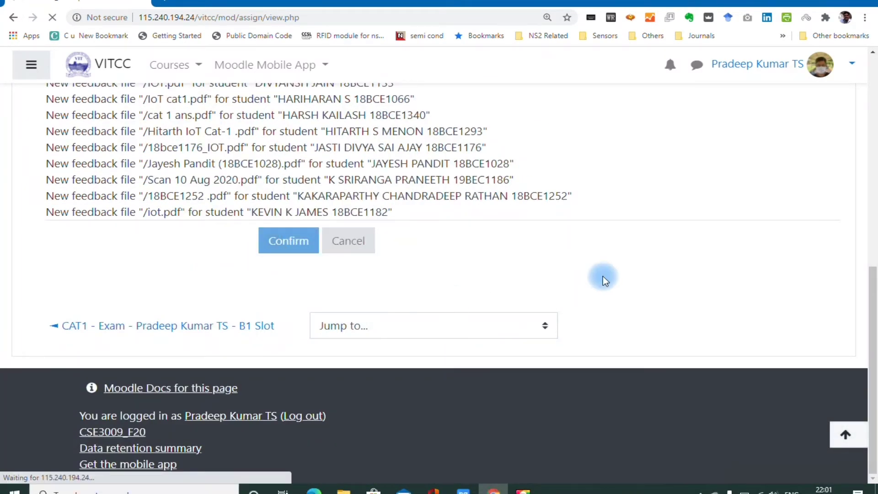
pyautogui.scroll(-2, 521, 320)
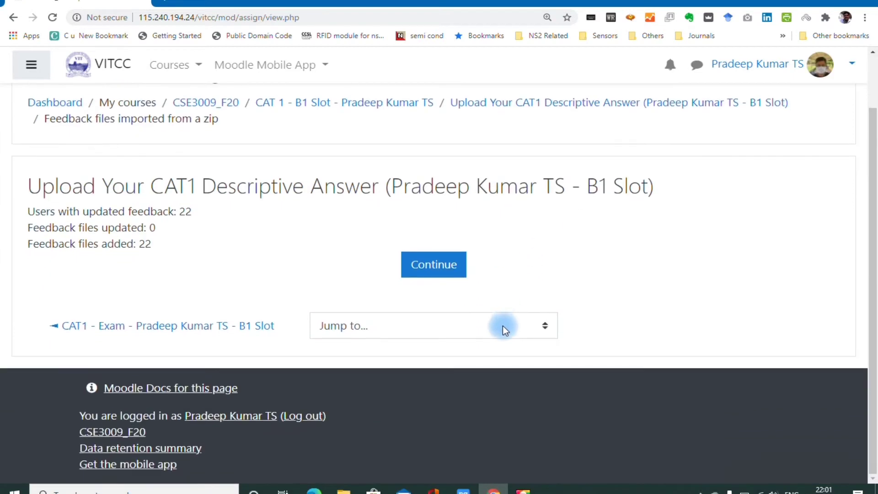
pyautogui.doubleClick(186, 213)
pyautogui.doubleClick(144, 243)
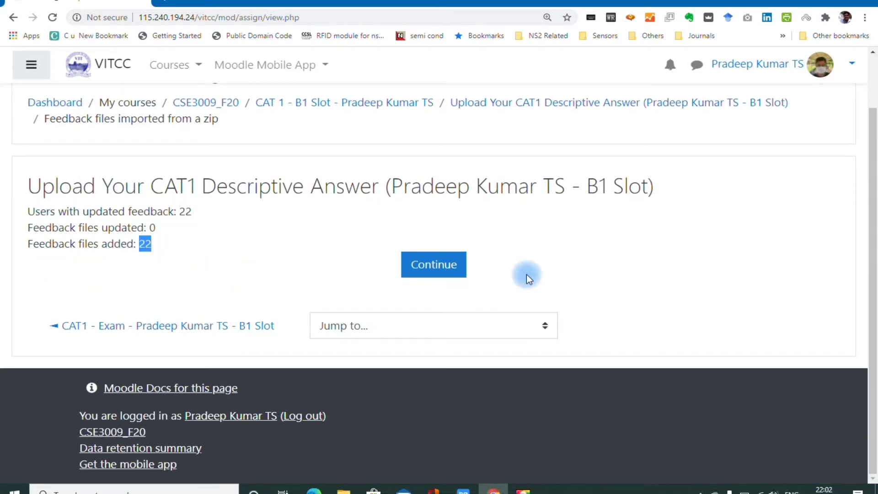
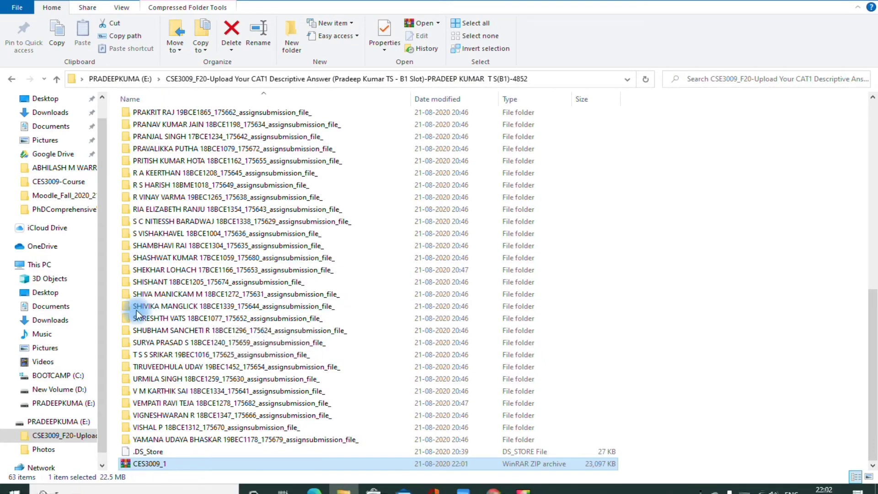
# Switch to File Explorer and compress the remaining student folders, from the 25th through the last, into a ZIP archive named cse3009_2
pyautogui.scroll(5, 147, 183)
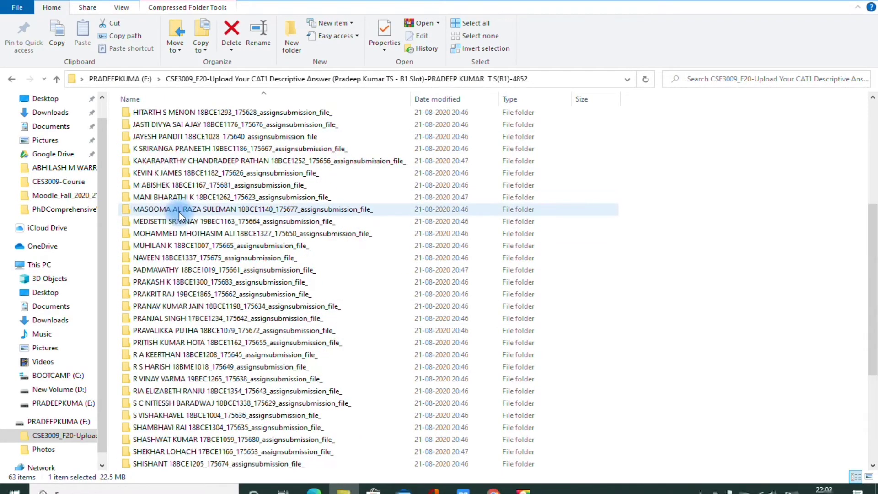
pyautogui.click(151, 184)
pyautogui.scroll(-5, 195, 267)
pyautogui.click(197, 343)
pyautogui.keyDown('shift'); pyautogui.click(204, 439); pyautogui.keyUp('shift')
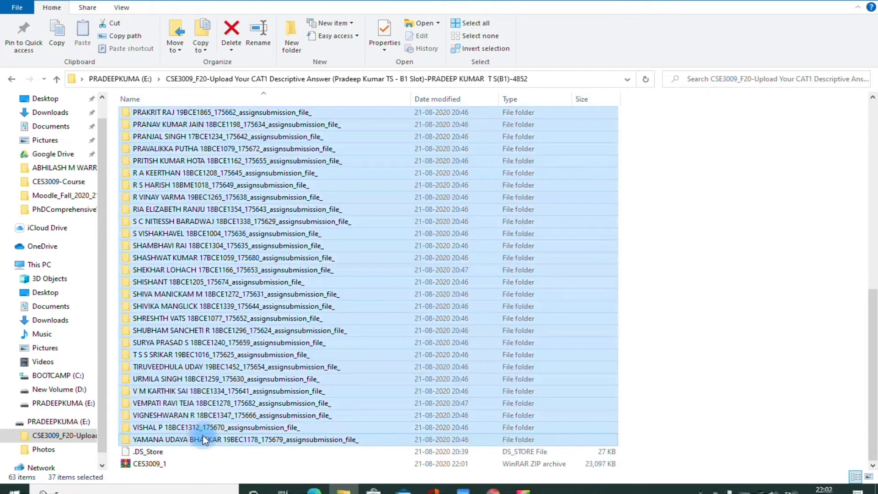
pyautogui.rightClick(225, 251)
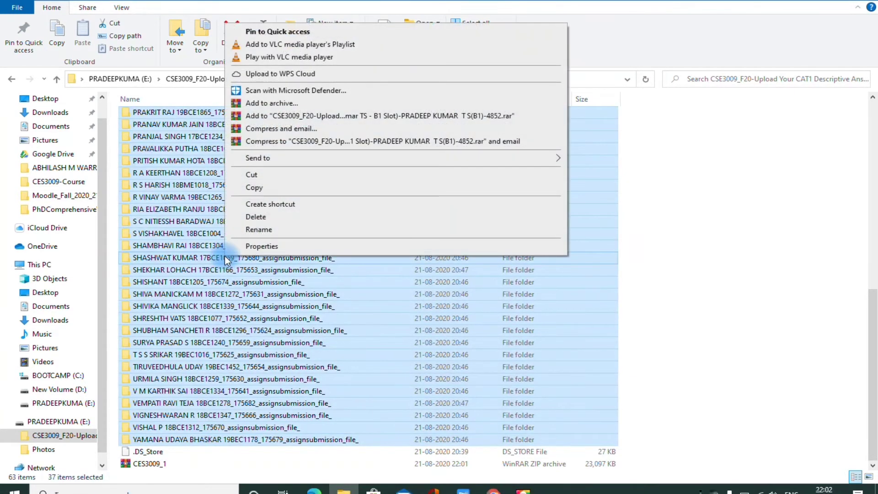
pyautogui.click(276, 103)
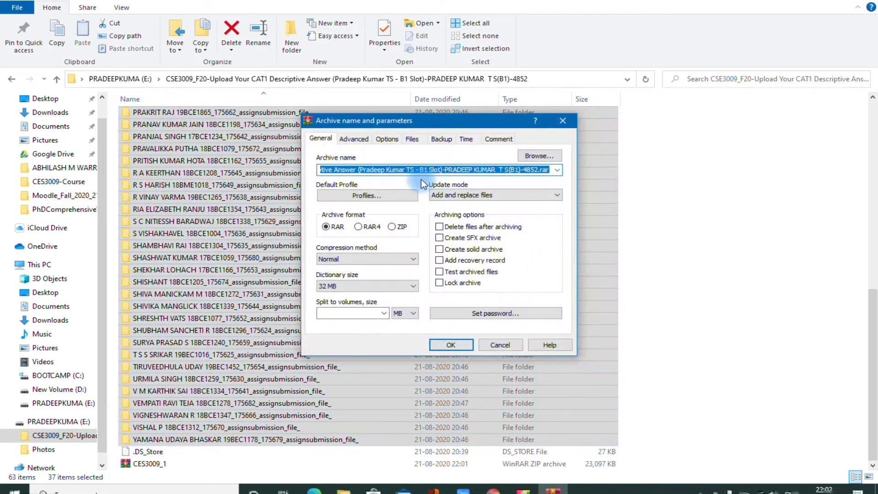
pyautogui.write('cse3009_2')
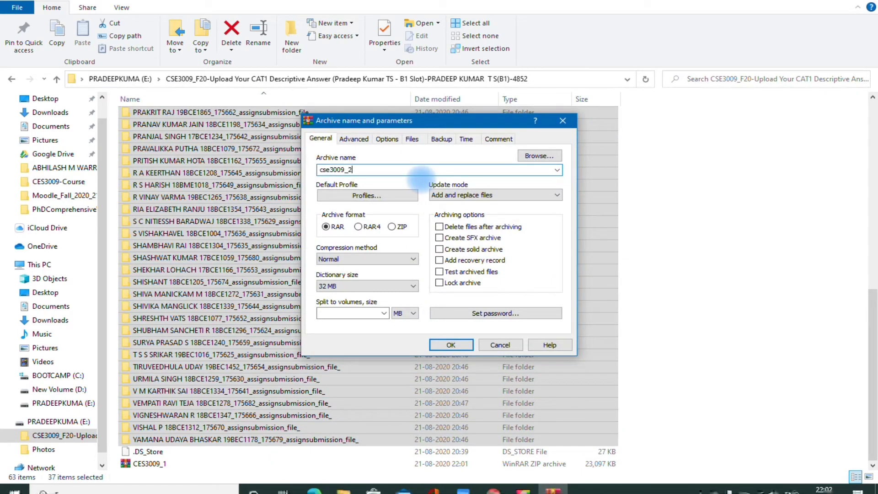
pyautogui.click(394, 227)
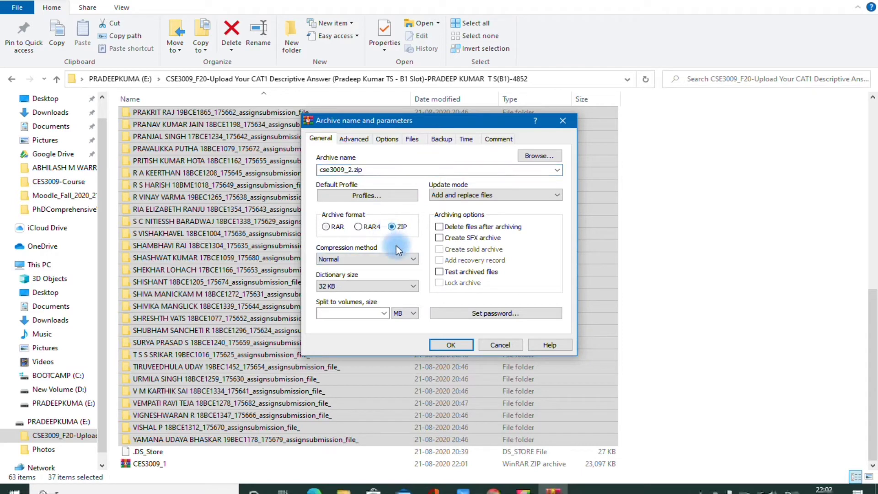
pyautogui.click(454, 347)
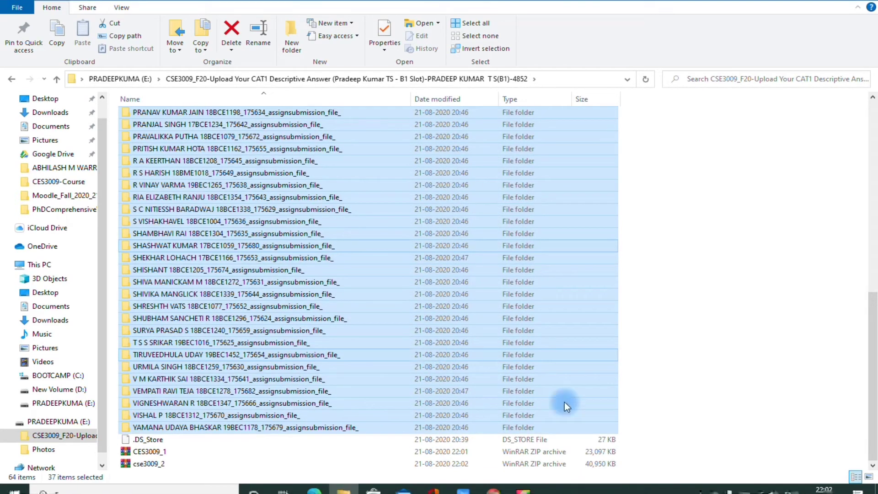
# Check the file size of the cse3009_2 archive in its properties, and close them without changes
pyautogui.click(568, 461)
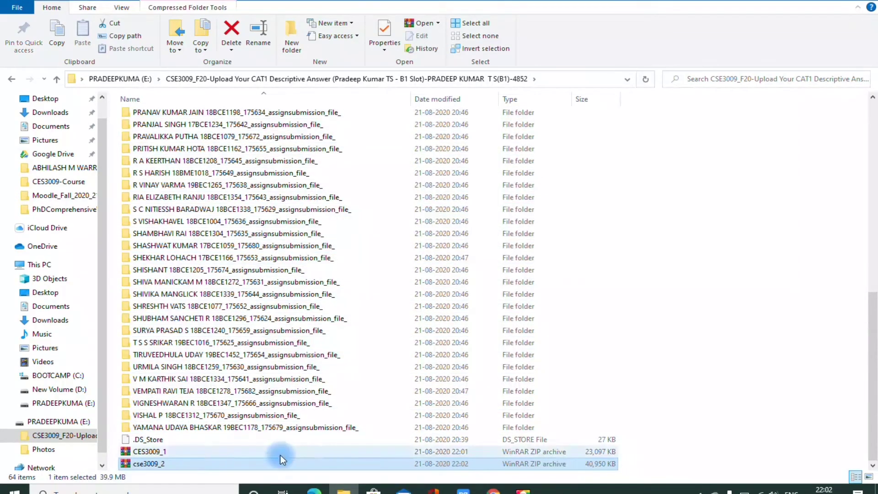
pyautogui.rightClick(169, 465)
pyautogui.click(201, 455)
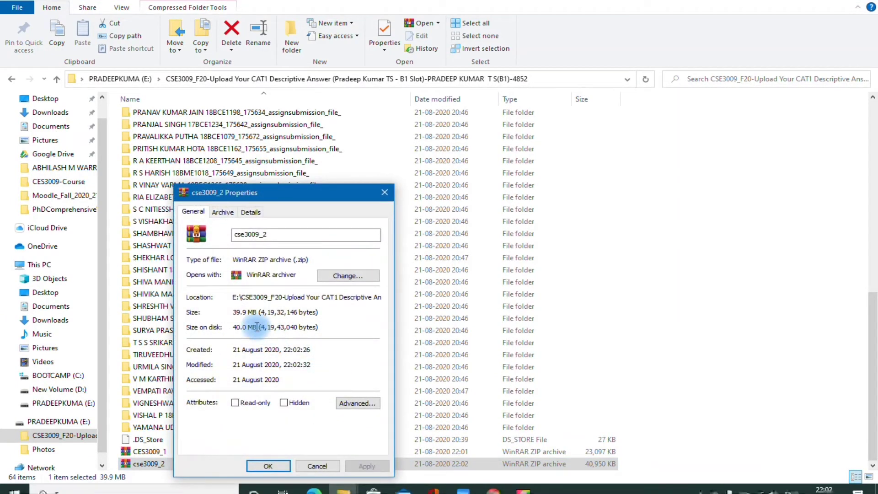
pyautogui.click(314, 466)
# Switch to Moodle in Chrome and upload cse3009_2.zip from the submissions folder to the form for multiple feedback files
pyautogui.click(493, 488)
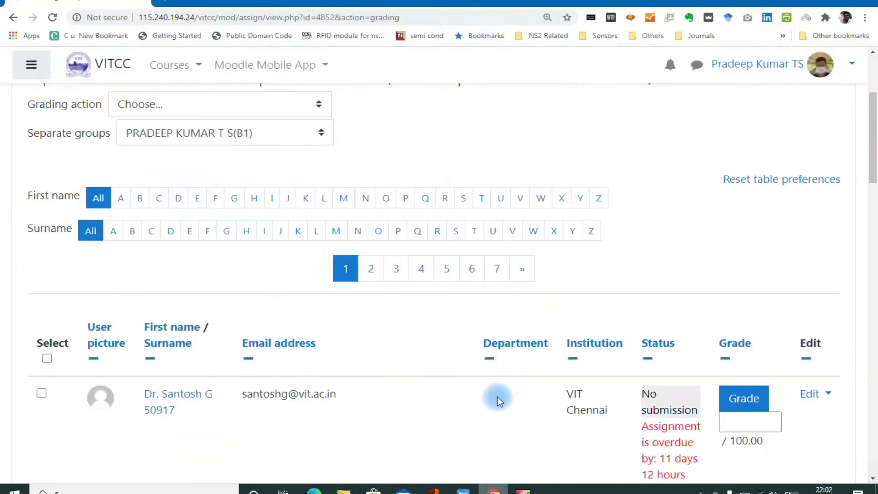
pyautogui.click(190, 107)
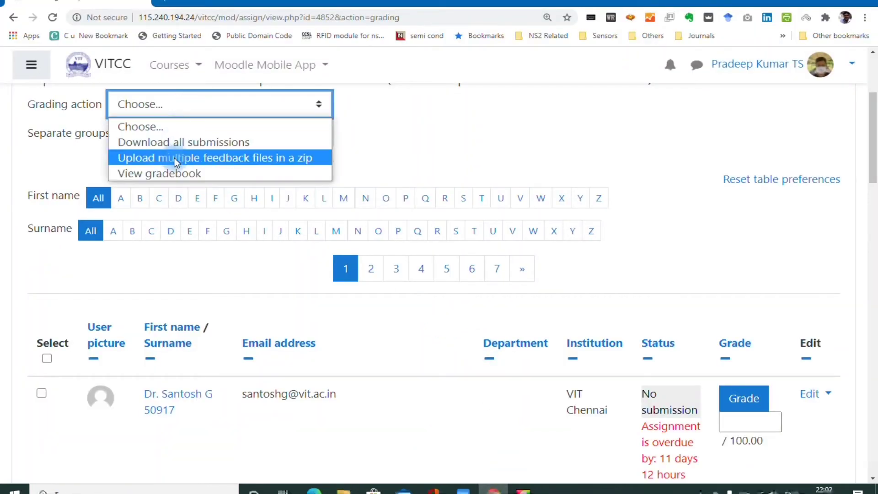
pyautogui.click(205, 158)
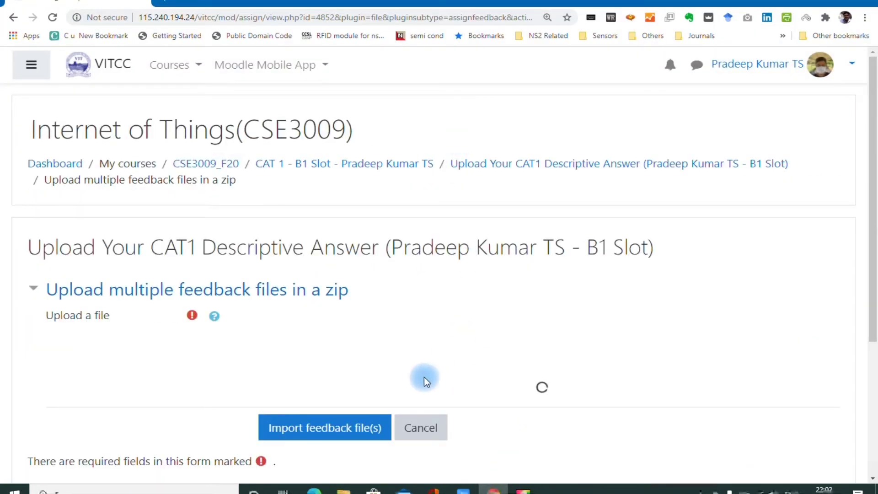
pyautogui.click(342, 326)
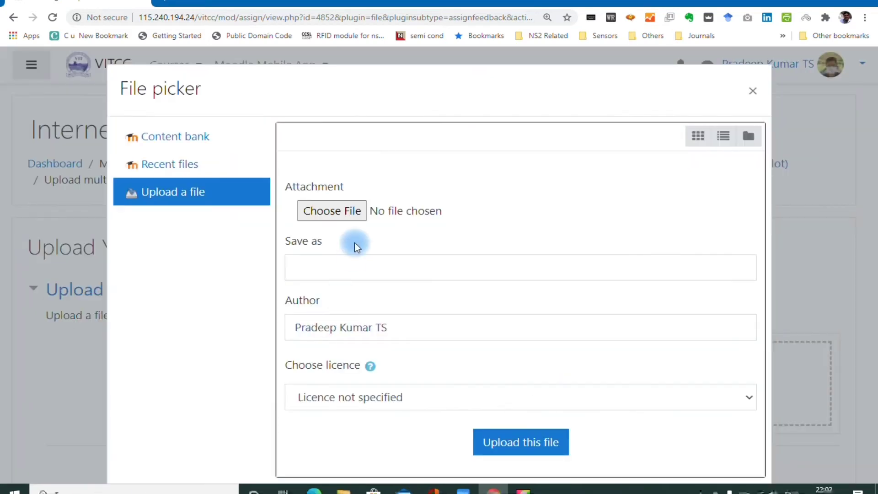
pyautogui.click(339, 212)
pyautogui.scroll(-15, 185, 195)
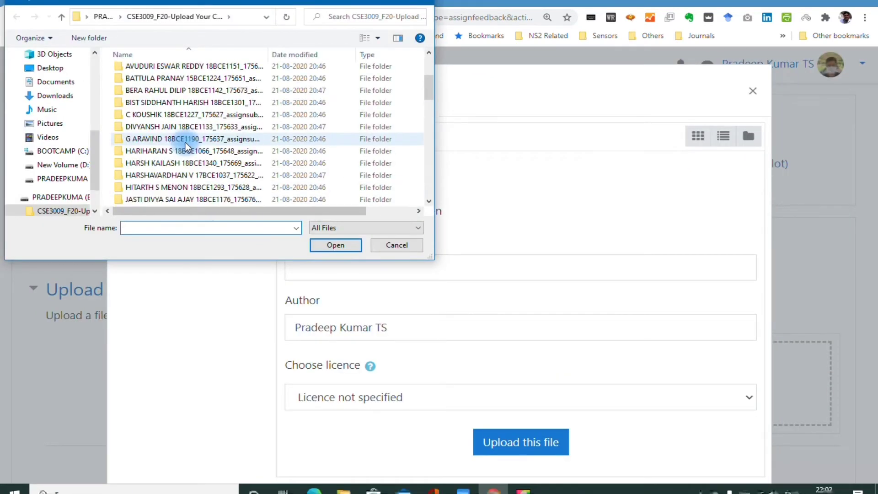
pyautogui.scroll(-5, 185, 165)
pyautogui.doubleClick(186, 196)
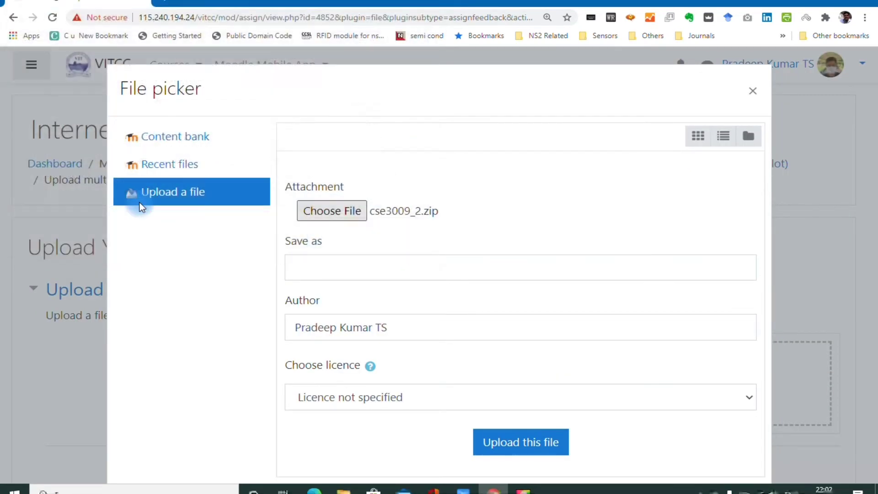
pyautogui.click(518, 442)
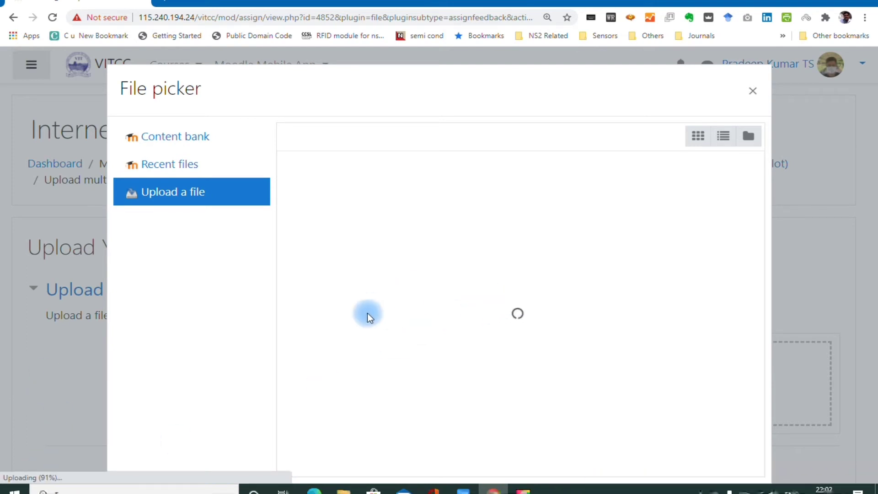
# Import the feedback files from cse3009_2.zip, confirm the zip upload, and continue past the import summary to the grading table
pyautogui.scroll(-4, 418, 300)
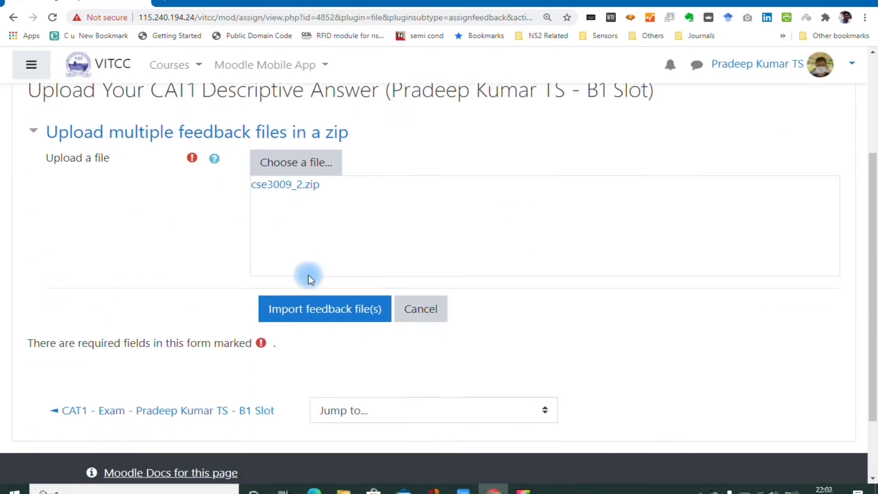
pyautogui.click(325, 292)
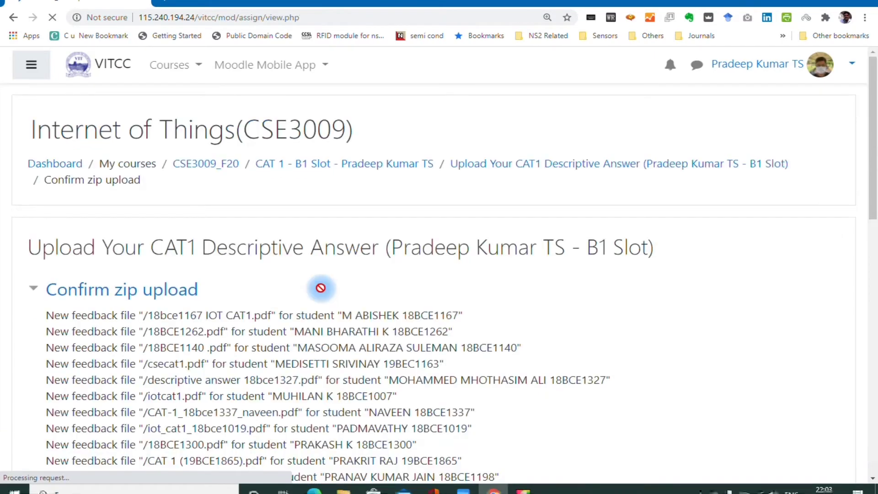
pyautogui.scroll(-15, 188, 335)
pyautogui.scroll(-5, 188, 335)
pyautogui.click(285, 239)
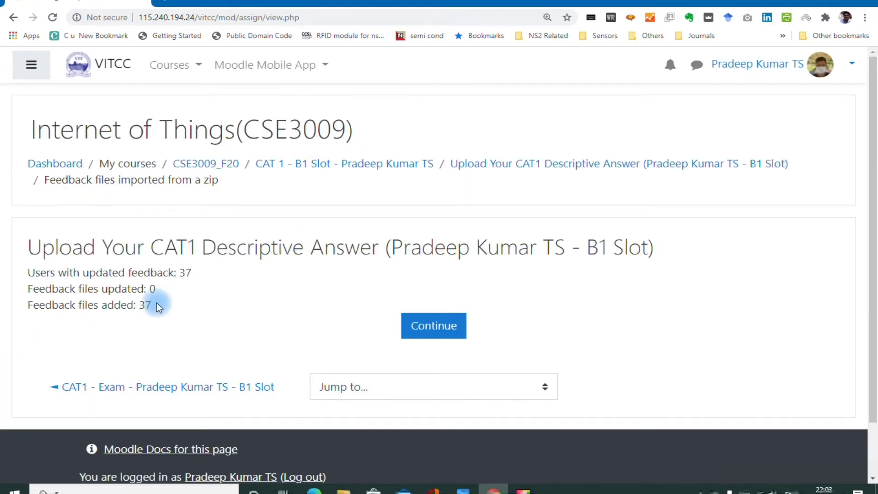
pyautogui.click(447, 330)
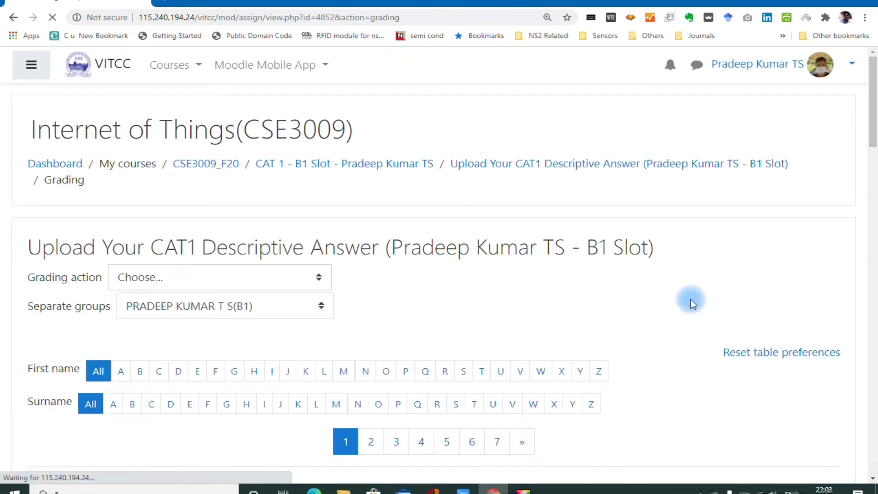
# Open the original PDF submitted at 9:51 AM from the File submissions column, read through its pages, and close it
pyautogui.scroll(-8, 617, 304)
pyautogui.hotkey('ctrl', '-')
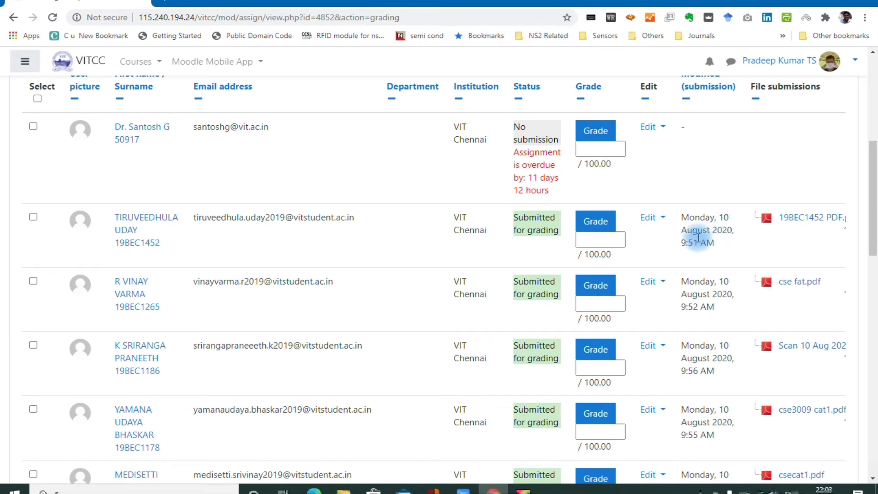
pyautogui.hscroll(8, 685, 243)
pyautogui.hscroll(6, 688, 242)
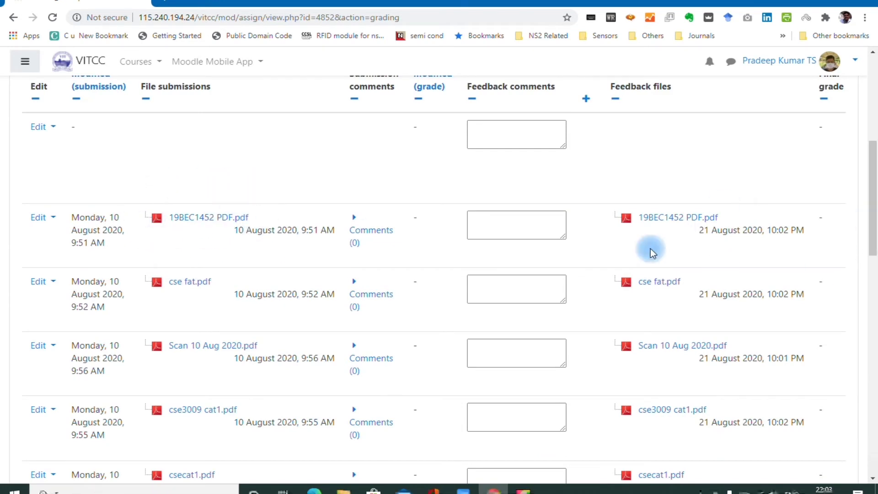
pyautogui.click(200, 217)
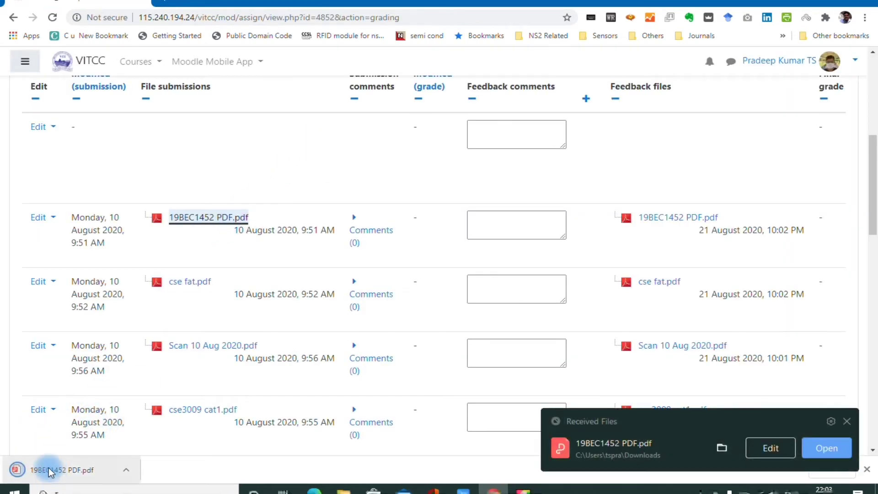
pyautogui.click(49, 471)
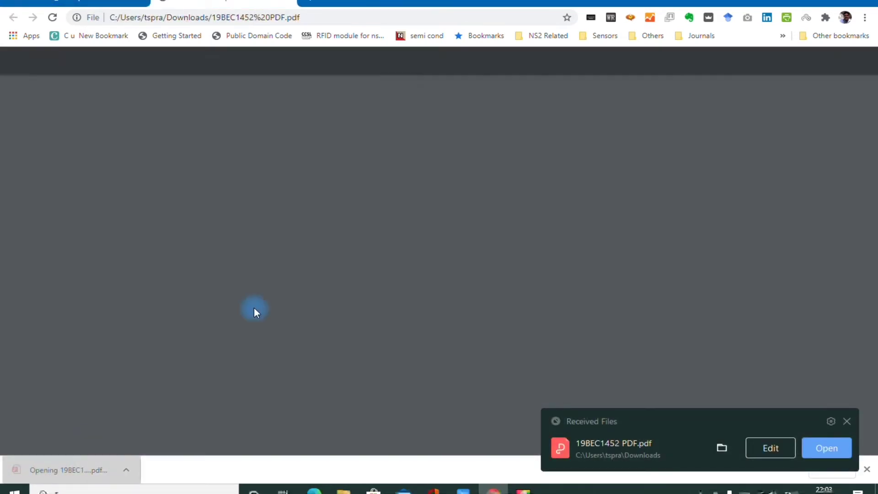
pyautogui.scroll(-20, 352, 205)
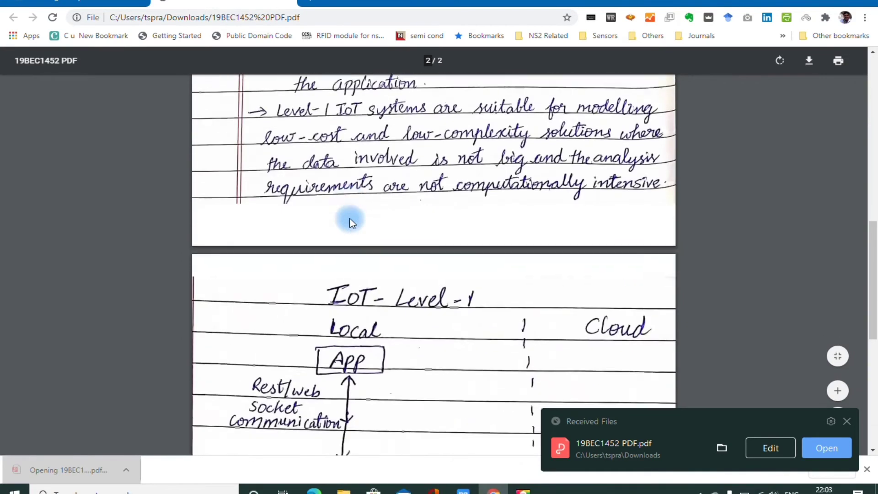
pyautogui.scroll(20, 352, 223)
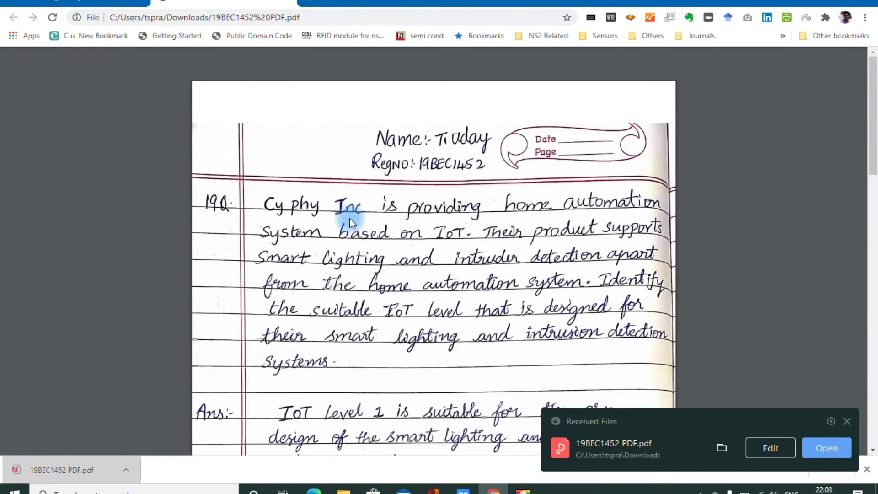
pyautogui.hotkey('ctrl', 'w')
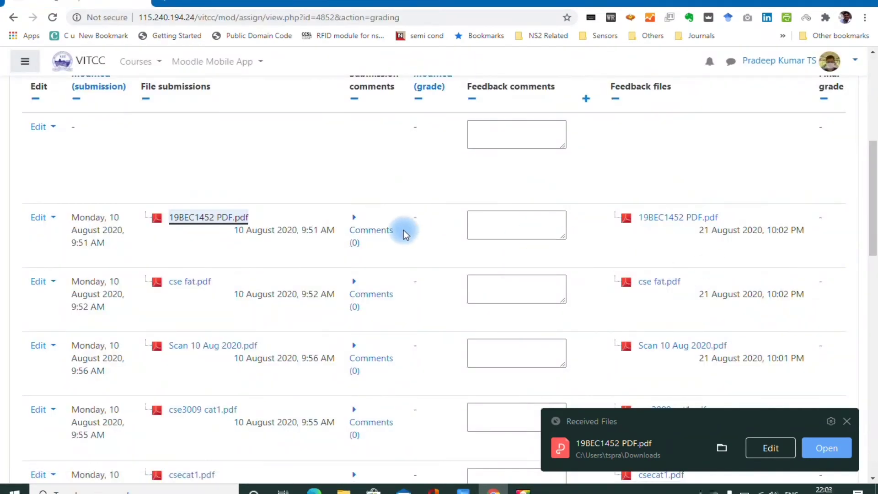
# Open the same student's PDF from the Feedback files column, inspect its handwritten annotations, and return to the grading table
pyautogui.click(679, 219)
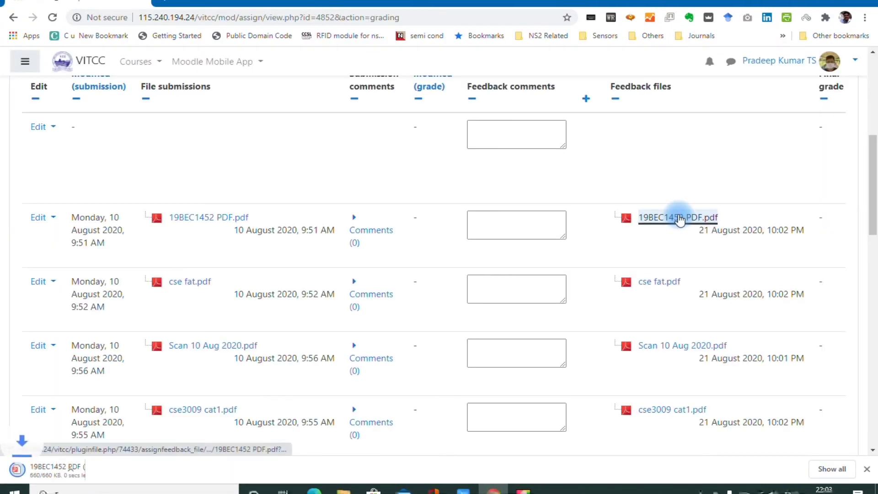
pyautogui.click(68, 474)
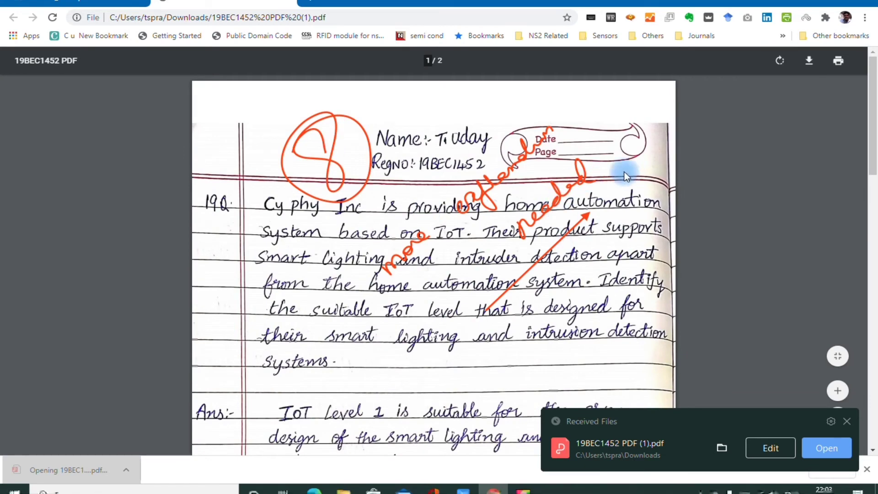
pyautogui.scroll(-15, 410, 259)
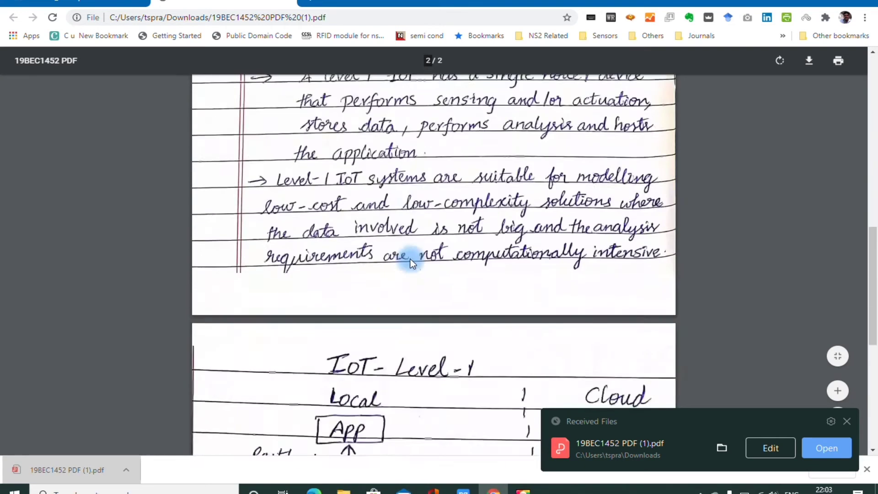
pyautogui.hotkey('alt', 'Left')
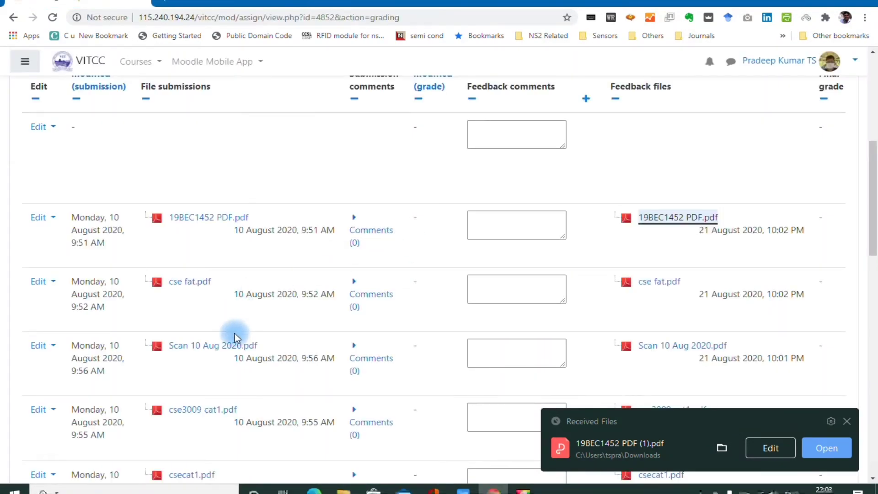
# Open the original CAT 1 PDF submitted at 9:54 AM, look through it, and close it
pyautogui.scroll(-6, 199, 352)
pyautogui.click(205, 314)
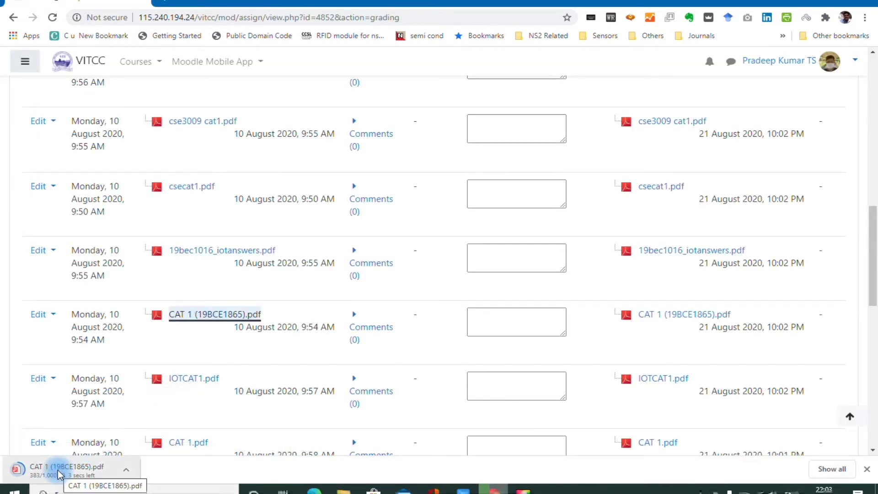
pyautogui.click(66, 470)
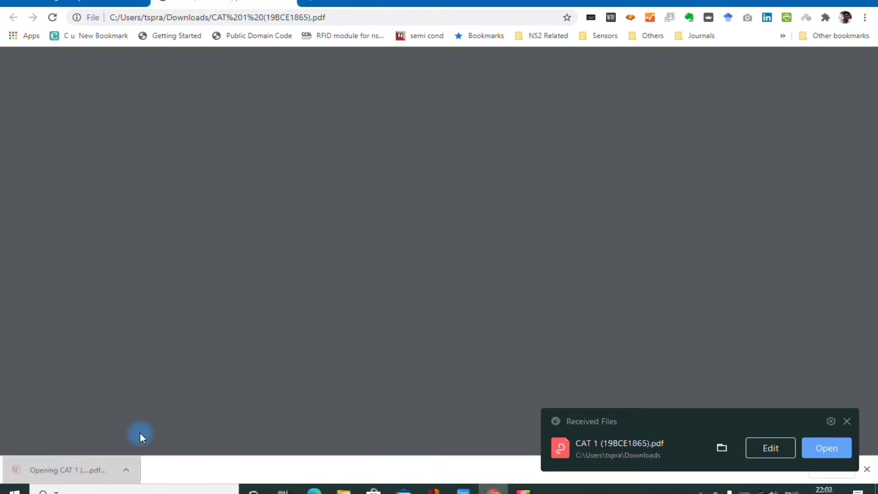
pyautogui.scroll(-15, 351, 206)
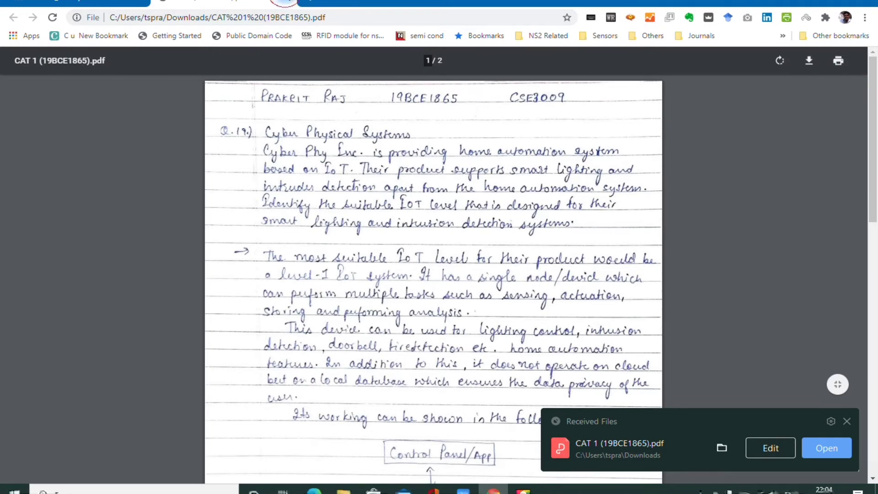
pyautogui.click(284, 3)
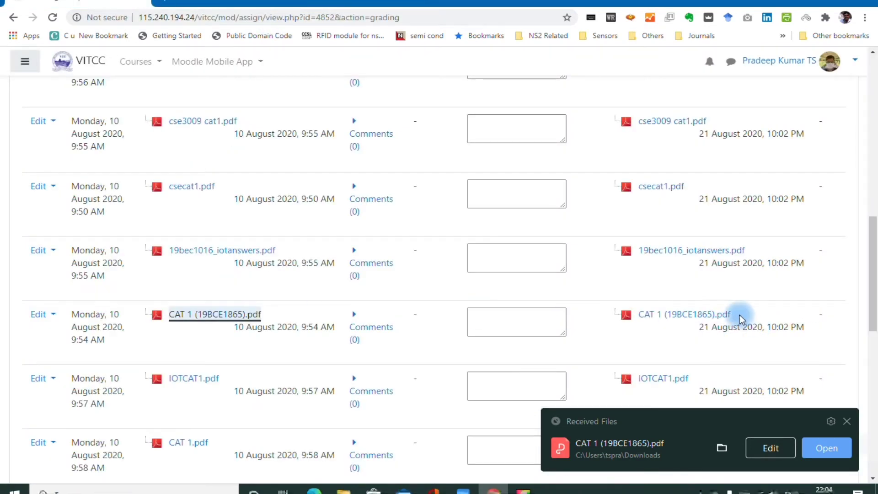
# Open the feedback version of the 9:54 AM CAT 1 PDF, inspect its annotations, and return to the grading table
pyautogui.click(682, 314)
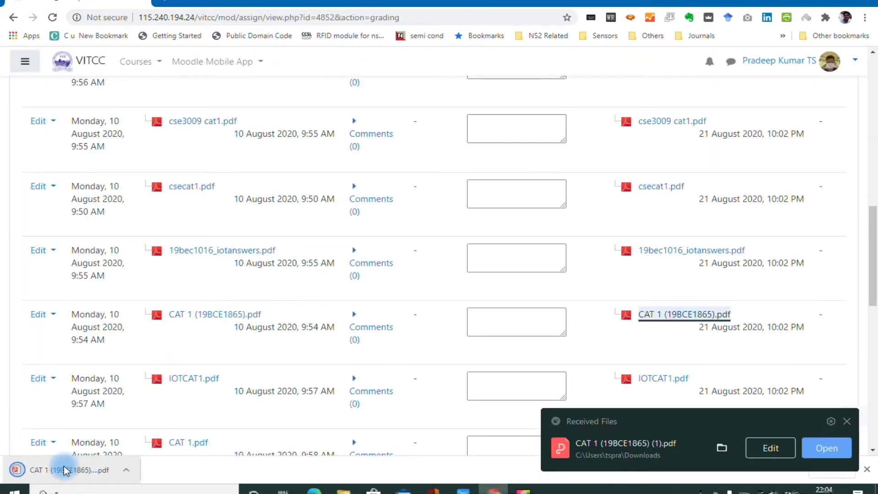
pyautogui.click(64, 465)
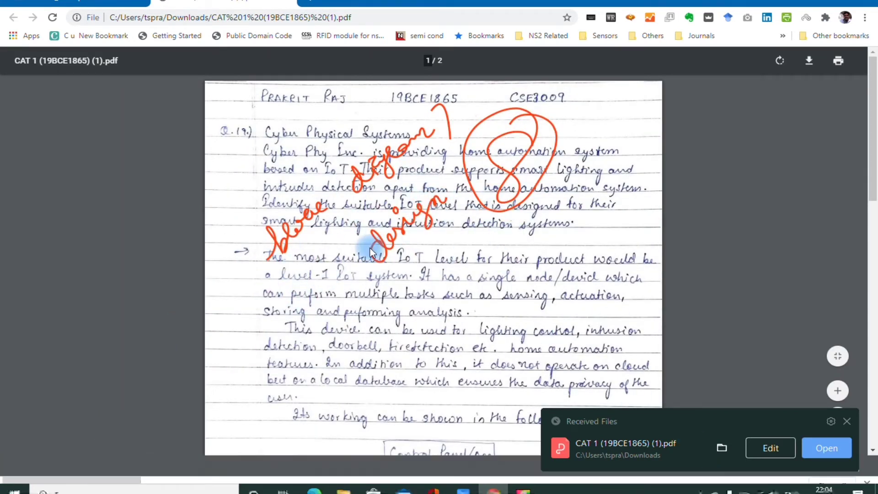
pyautogui.hotkey('alt', 'Left')
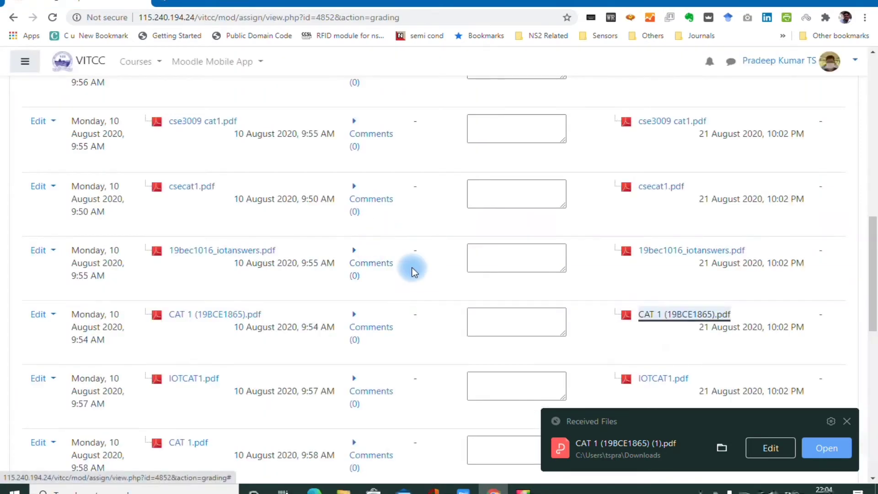
# Turn off Quick grading in the options below the assignment's grading table
pyautogui.scroll(-10, 412, 267)
pyautogui.scroll(15, 428, 262)
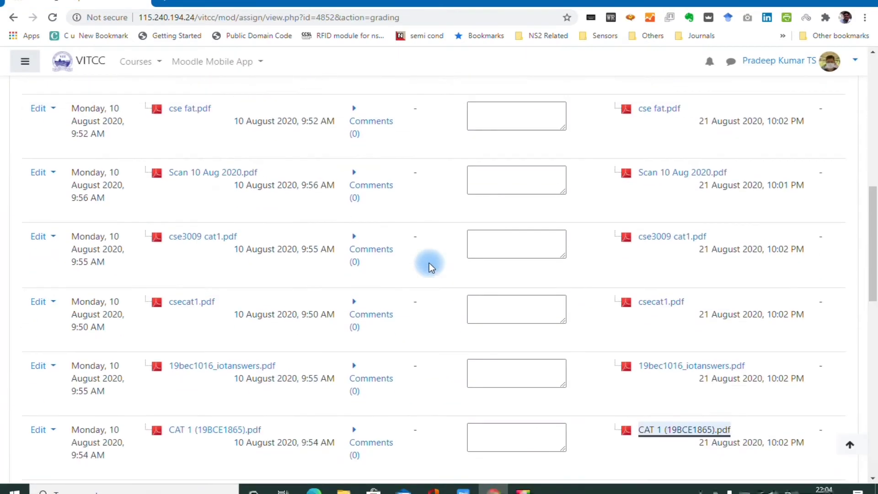
pyautogui.scroll(-5, 406, 283)
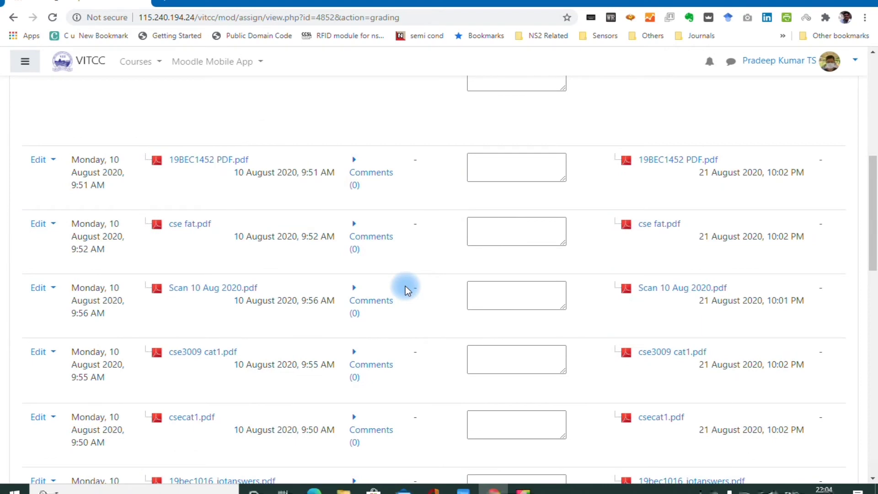
pyautogui.hscroll(-4, 270, 228)
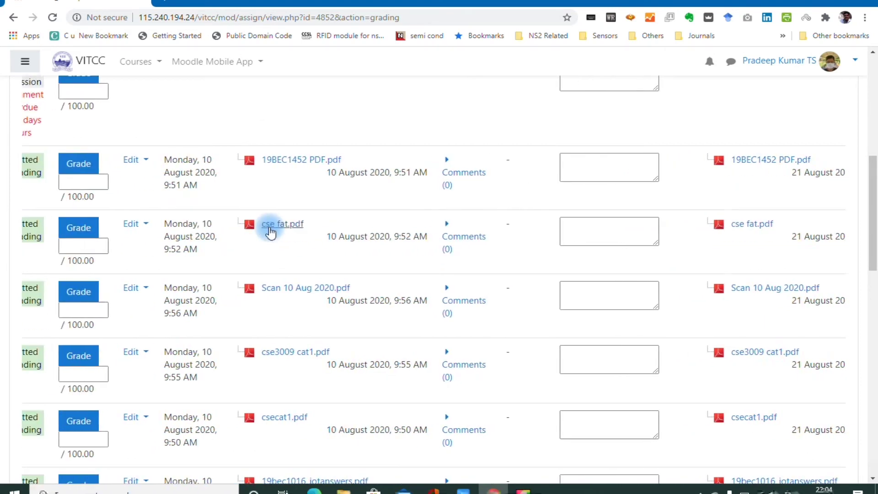
pyautogui.hscroll(-8, 270, 228)
pyautogui.scroll(5, 303, 249)
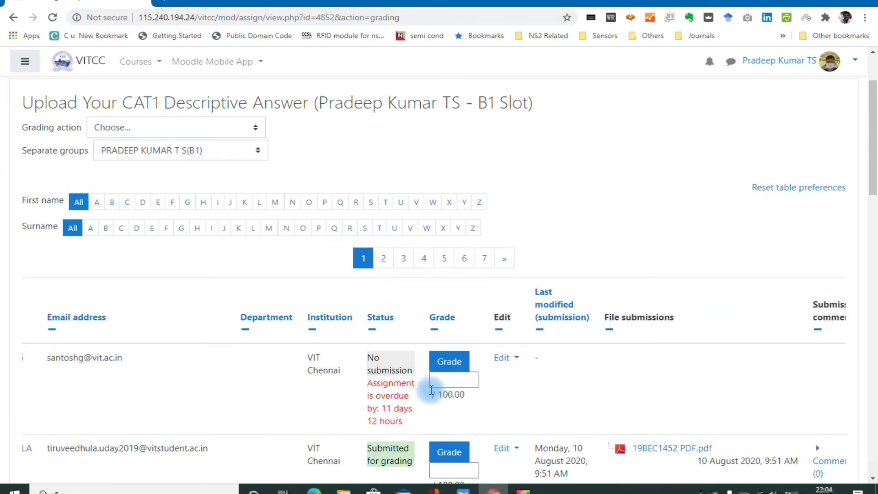
pyautogui.scroll(-15, 452, 368)
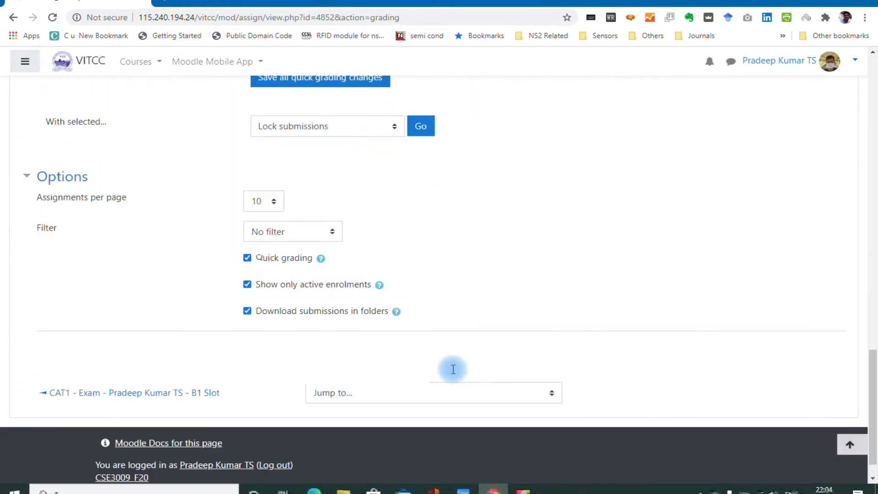
pyautogui.scroll(-1, 451, 368)
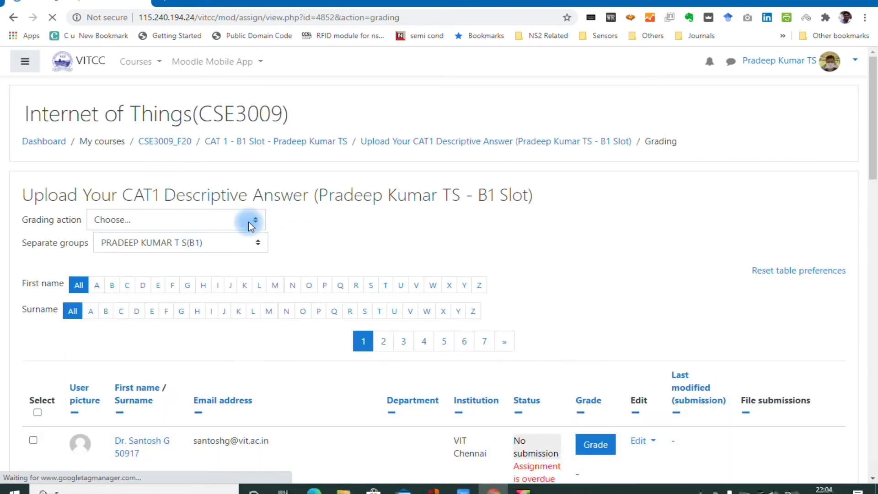
# Turn on Quick grading in the options below the assignment's grading table
pyautogui.scroll(-6, 696, 215)
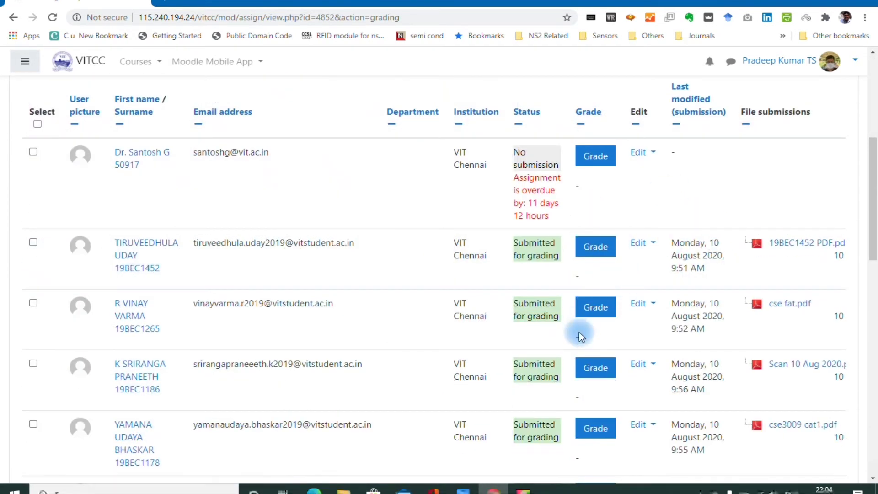
pyautogui.scroll(-10, 591, 378)
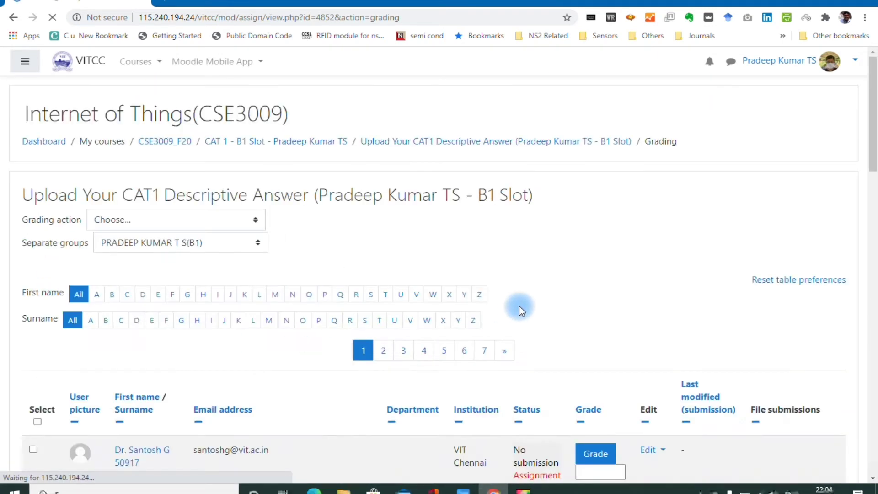
# Open the feedback PDF for the 9:51 AM submission, check the handwritten mark, and return to the grading table
pyautogui.scroll(-5, 553, 332)
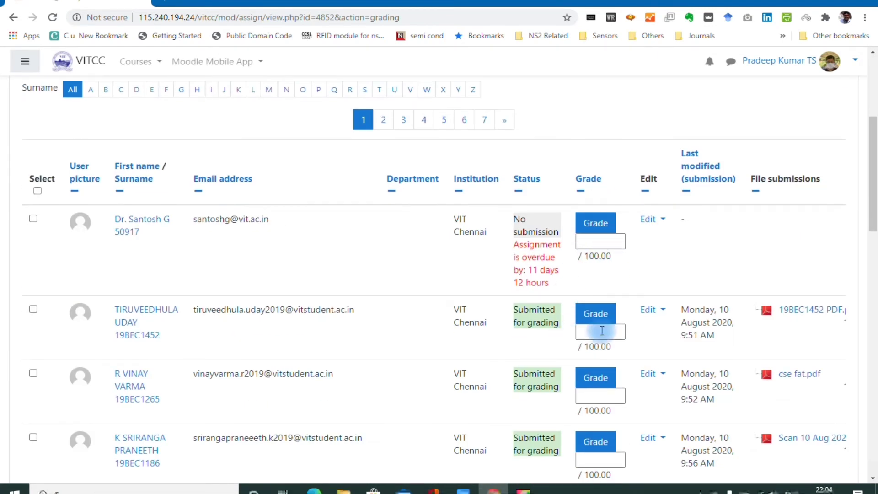
pyautogui.scroll(-1, 631, 333)
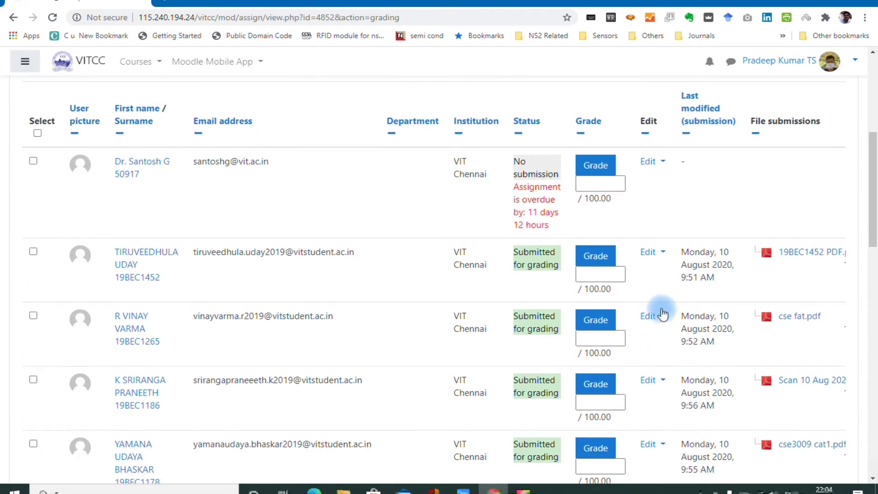
pyautogui.hscroll(8, 704, 273)
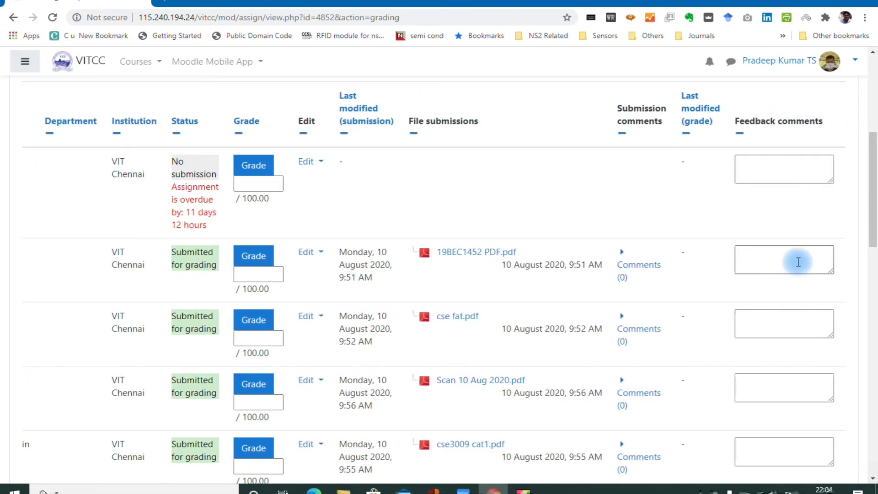
pyautogui.hscroll(5, 798, 262)
pyautogui.click(689, 253)
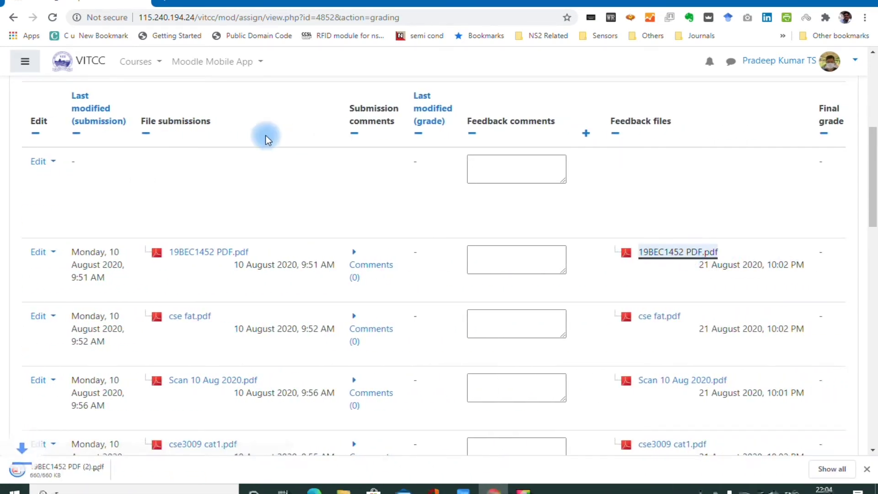
pyautogui.click(66, 468)
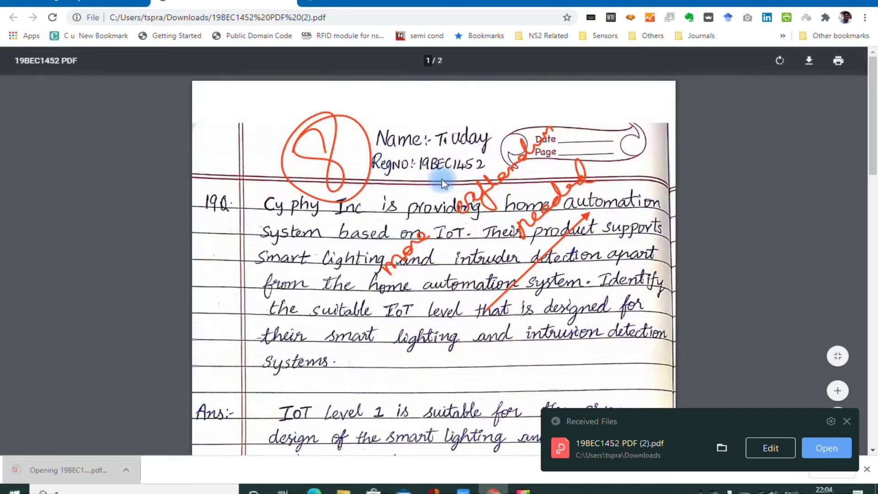
pyautogui.click(290, 4)
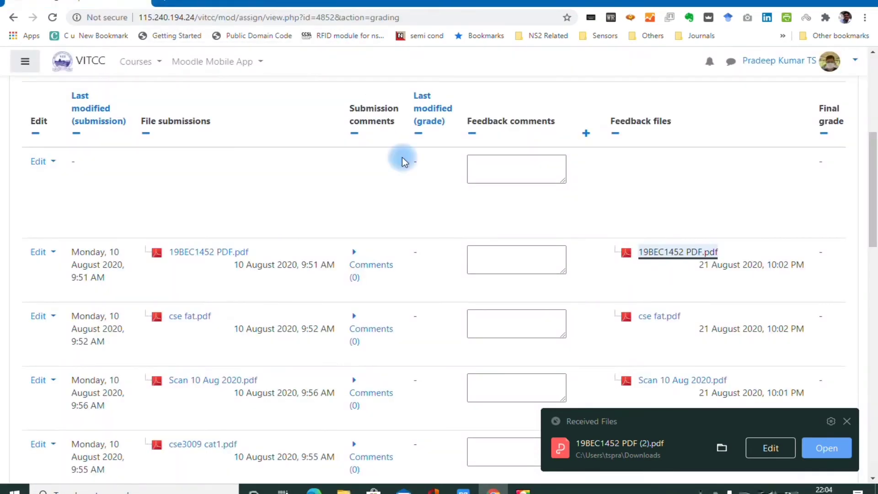
# Enter a quick grade of 80 for the 9:51 AM submission and 70 for the 9:52 AM submission
pyautogui.click(127, 268)
pyautogui.hscroll(-5, 127, 265)
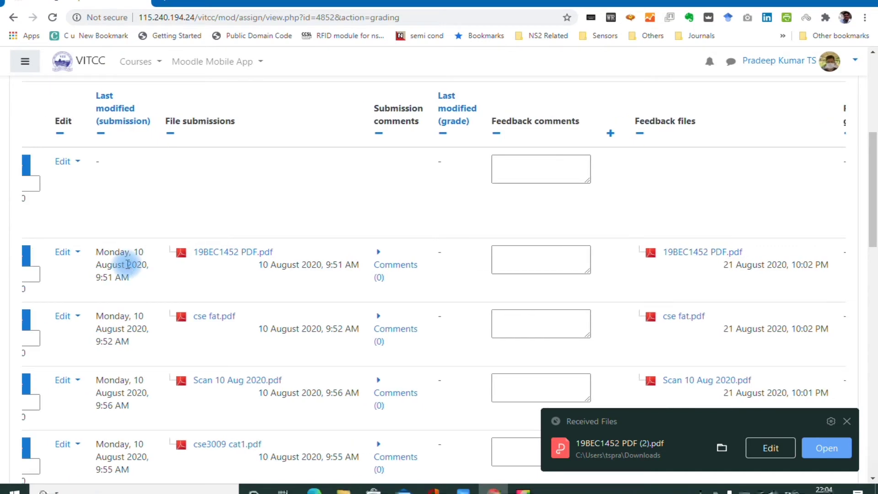
pyautogui.click(212, 278)
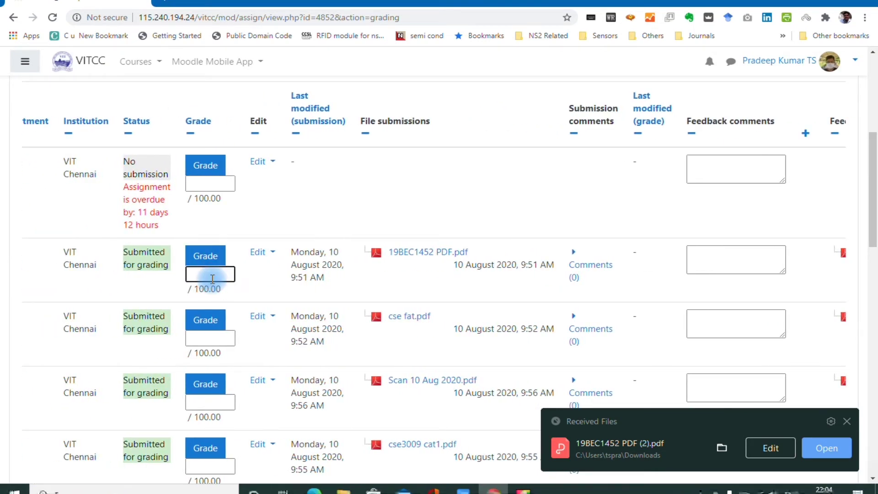
pyautogui.write('80')
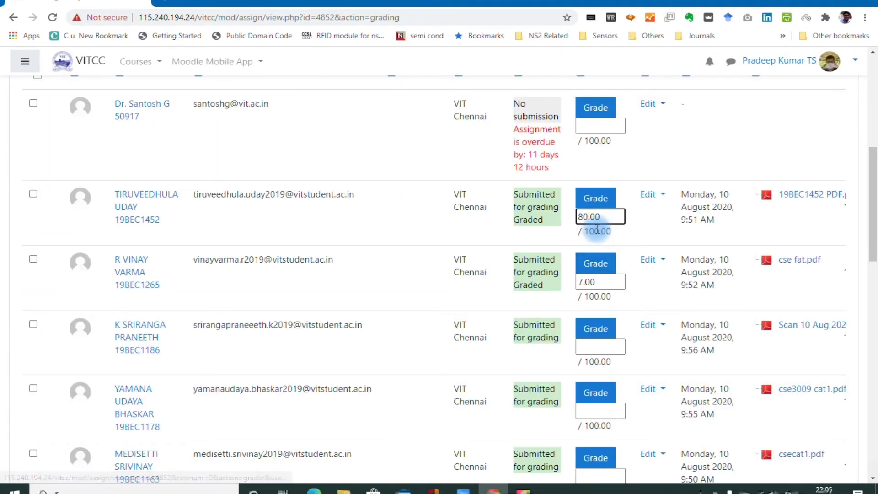
pyautogui.click(583, 280)
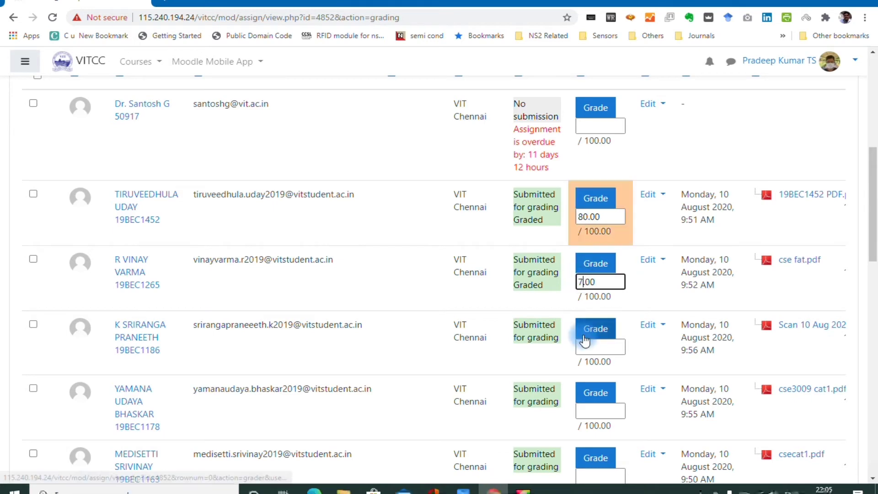
pyautogui.write('0')
pyautogui.click(634, 323)
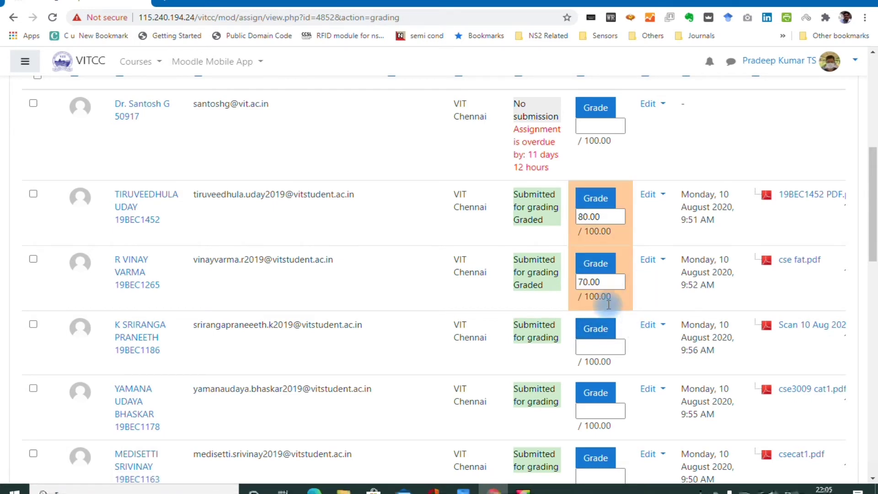
# Save all quick grading changes for the two out-of-100 grades and continue to the grading table
pyautogui.scroll(-10, 625, 255)
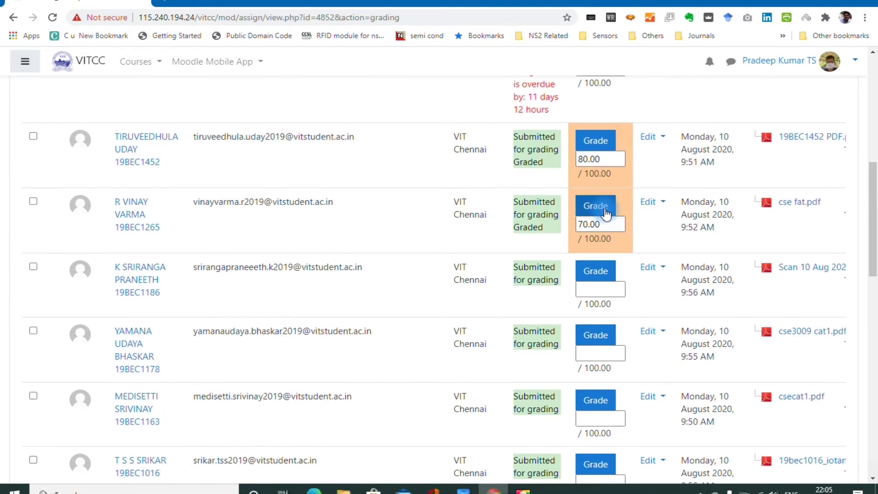
pyautogui.scroll(5, 428, 164)
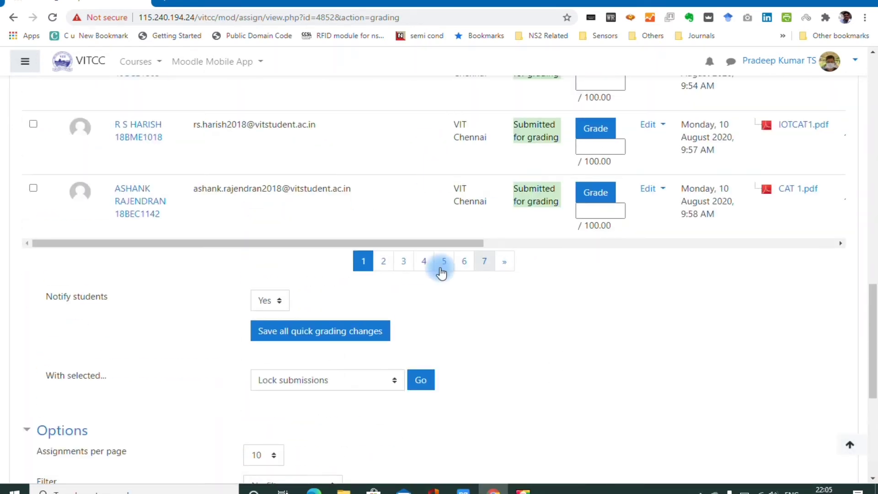
pyautogui.click(306, 330)
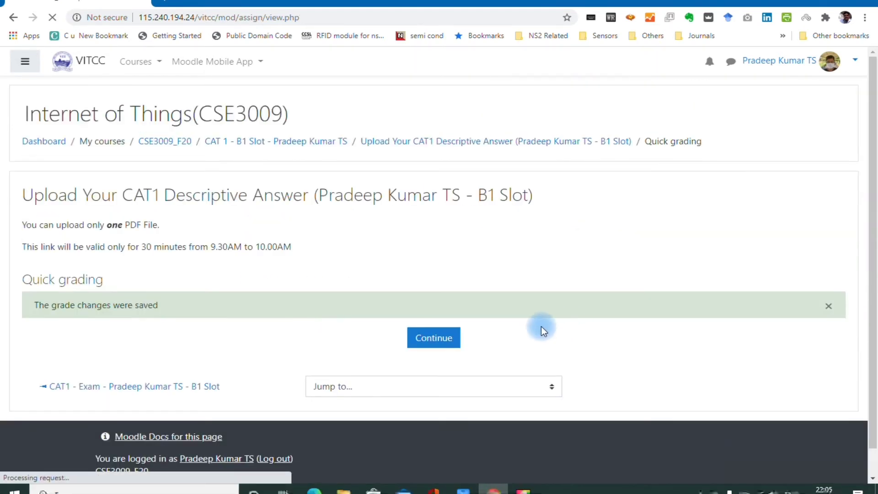
pyautogui.click(450, 346)
# Clear the grades of the 9:51 AM and 9:52 AM submissions and save all quick grading changes
pyautogui.scroll(-6, 584, 317)
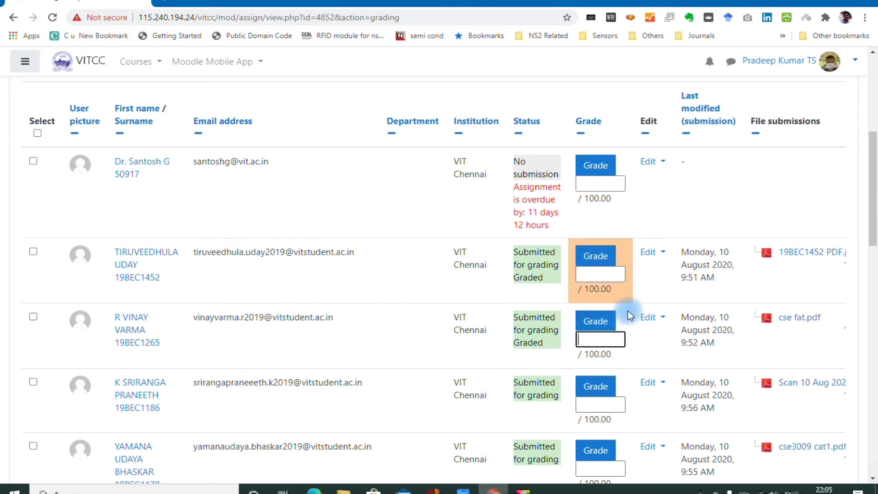
pyautogui.scroll(-10, 549, 359)
pyautogui.scroll(-5, 353, 195)
pyautogui.scroll(5, 320, 256)
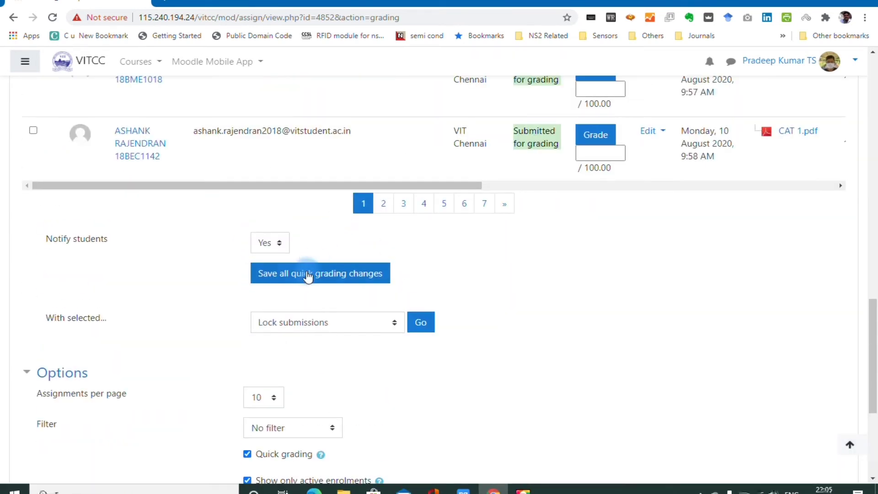
pyautogui.click(302, 277)
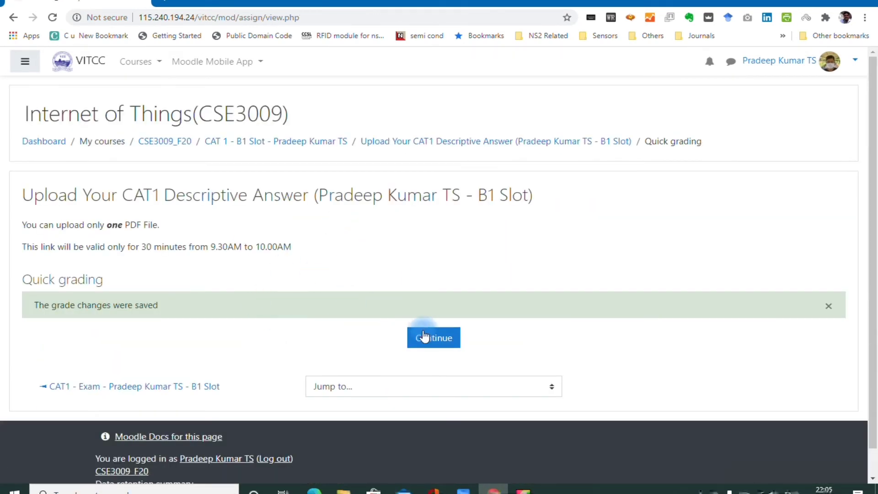
pyautogui.click(425, 337)
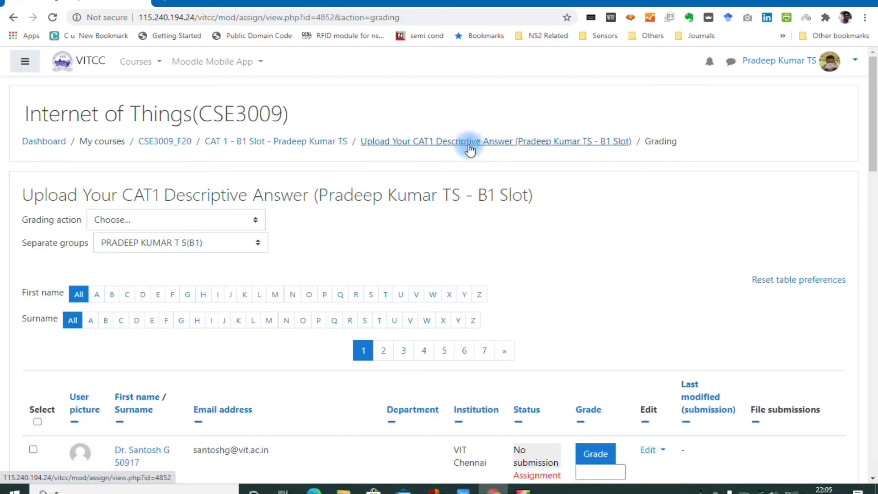
# Open the settings of the CAT1 descriptive answer assignment for editing
pyautogui.click(474, 147)
pyautogui.click(832, 188)
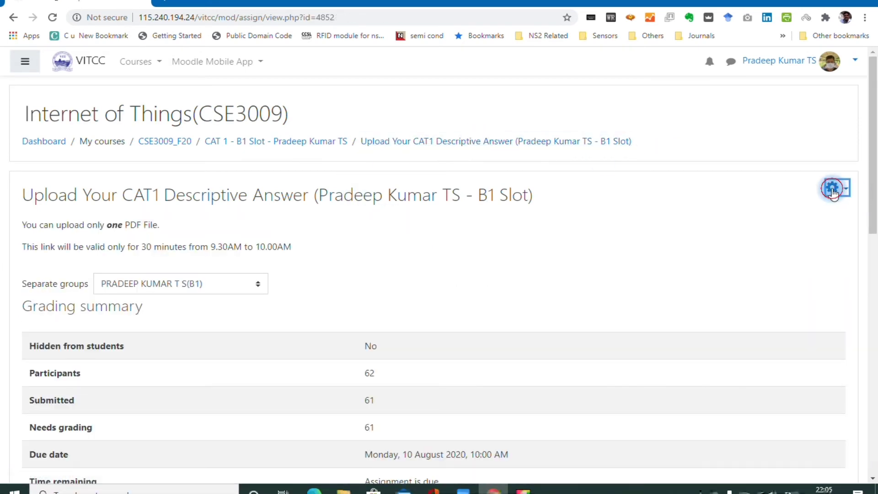
pyautogui.click(761, 212)
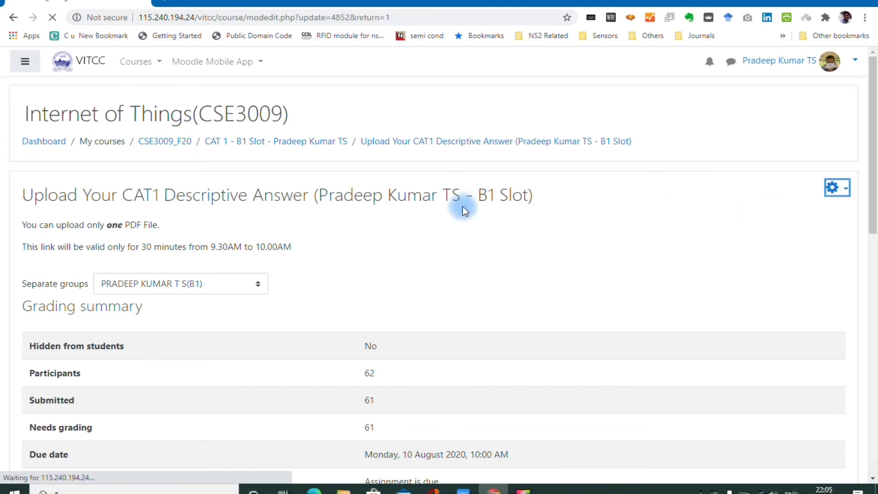
# Set the assignment's maximum grade to 10, then save and return to the course
pyautogui.scroll(-6, 130, 338)
pyautogui.scroll(-10, 130, 339)
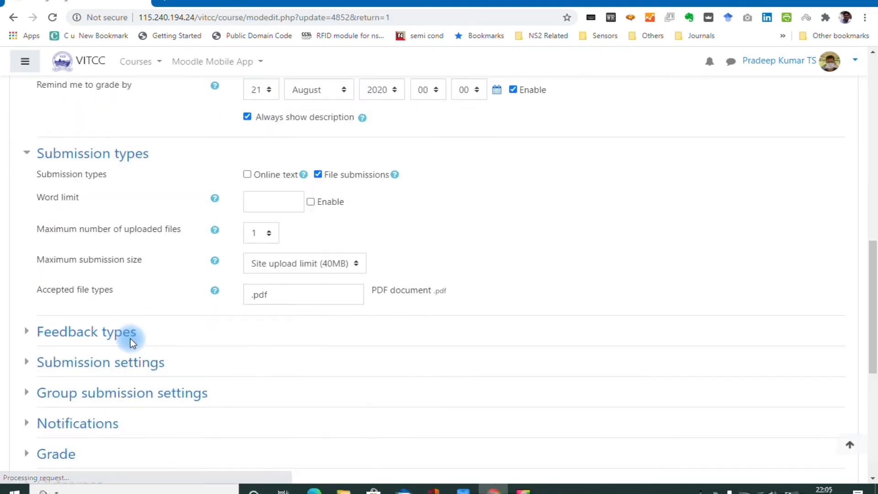
pyautogui.click(69, 246)
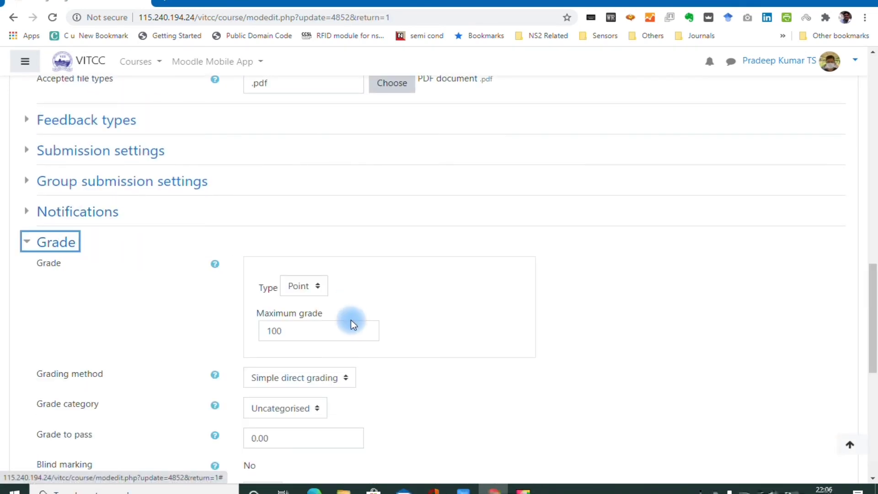
pyautogui.doubleClick(301, 335)
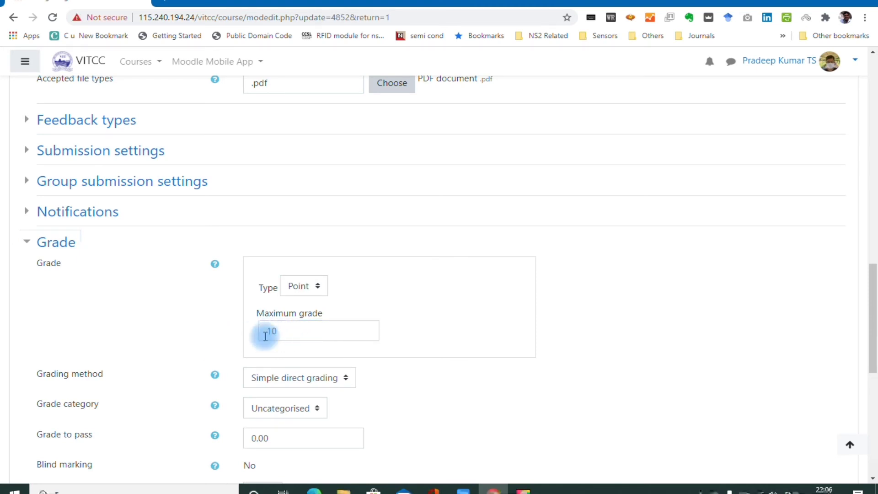
pyautogui.scroll(-1, 405, 322)
pyautogui.scroll(-7, 407, 326)
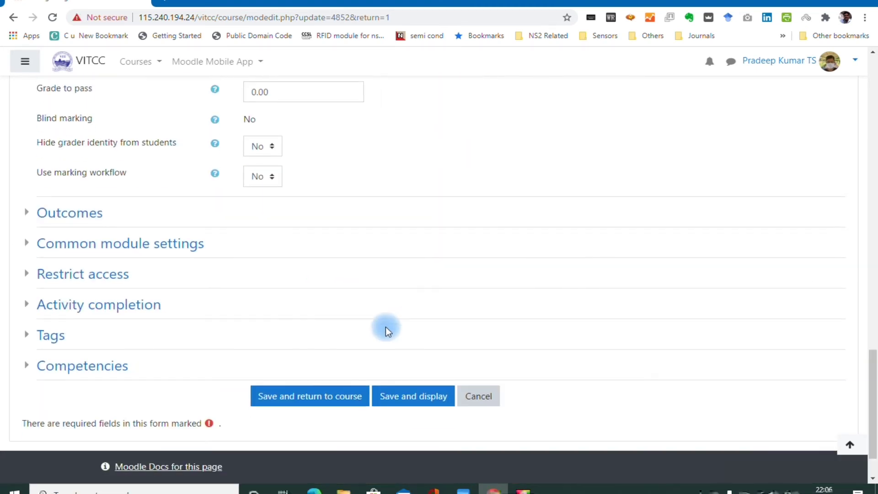
pyautogui.click(300, 396)
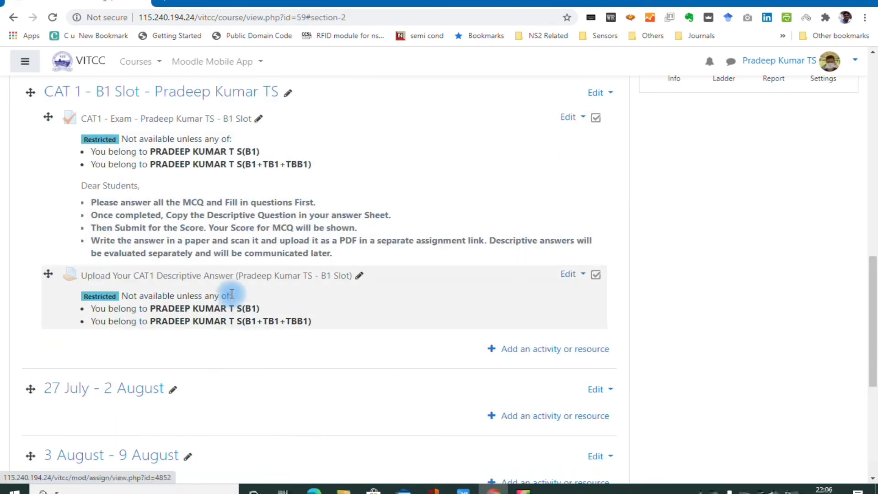
# Reopen the B1 slot CAT1 descriptive answer assignment and view all its submissions
pyautogui.click(239, 279)
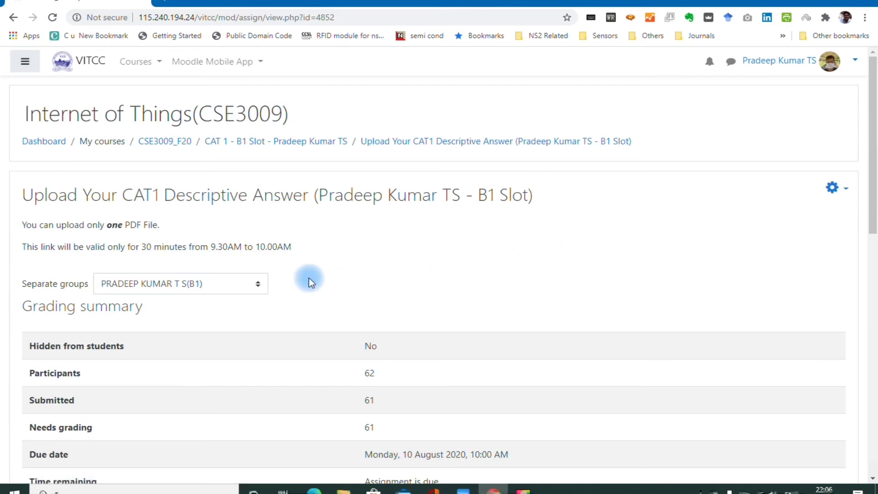
pyautogui.scroll(-5, 471, 368)
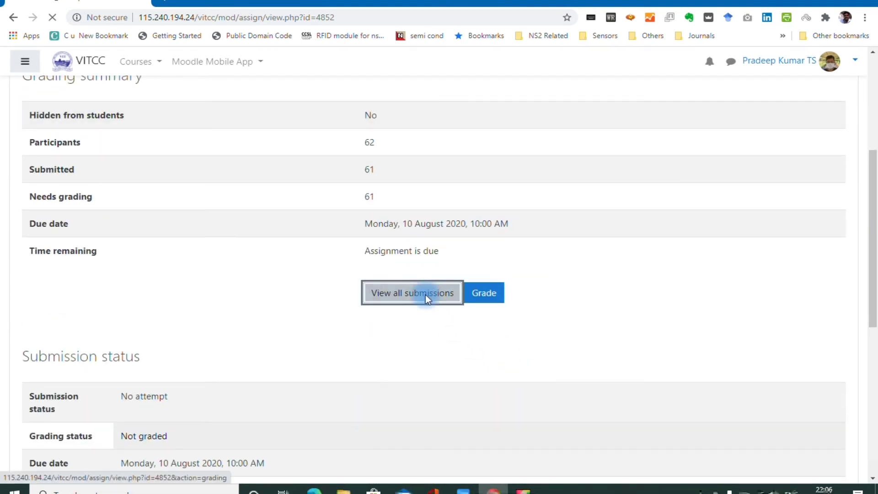
pyautogui.click(424, 292)
pyautogui.scroll(-6, 510, 318)
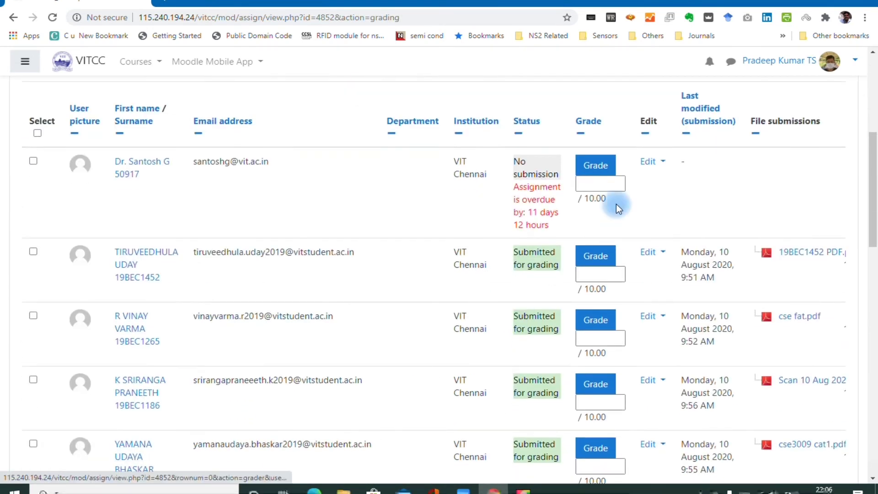
# Enter a quick grade of 8 for the 9:51 AM submission and 7 for the 9:52 AM submission
pyautogui.click(591, 272)
pyautogui.write('8')
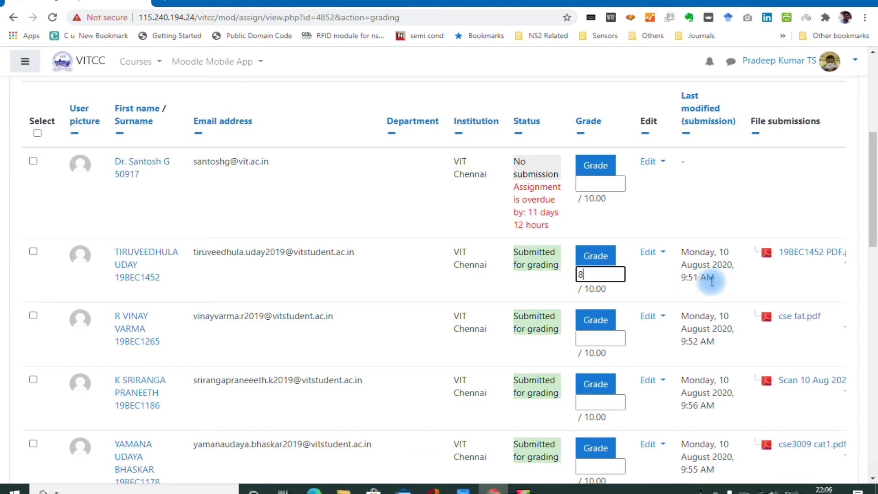
pyautogui.click(654, 281)
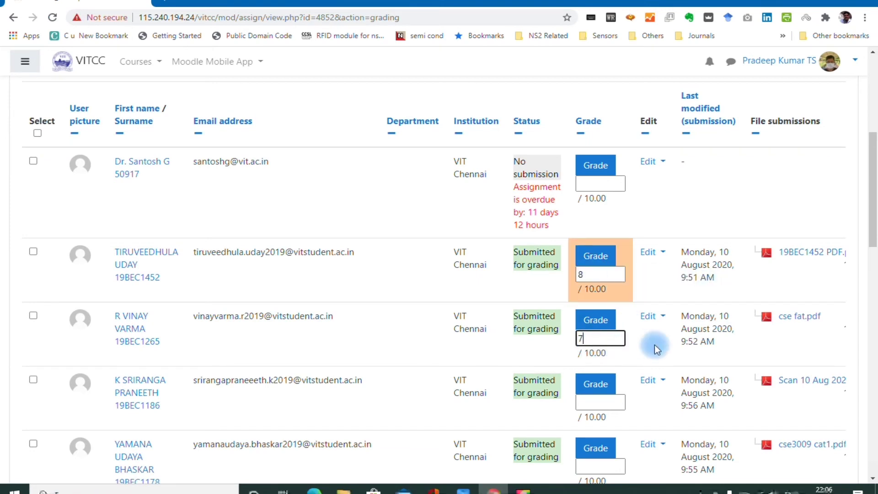
pyautogui.write('7')
pyautogui.click(624, 356)
# Save all quick grading changes and return to the grading table
pyautogui.scroll(-2, 623, 355)
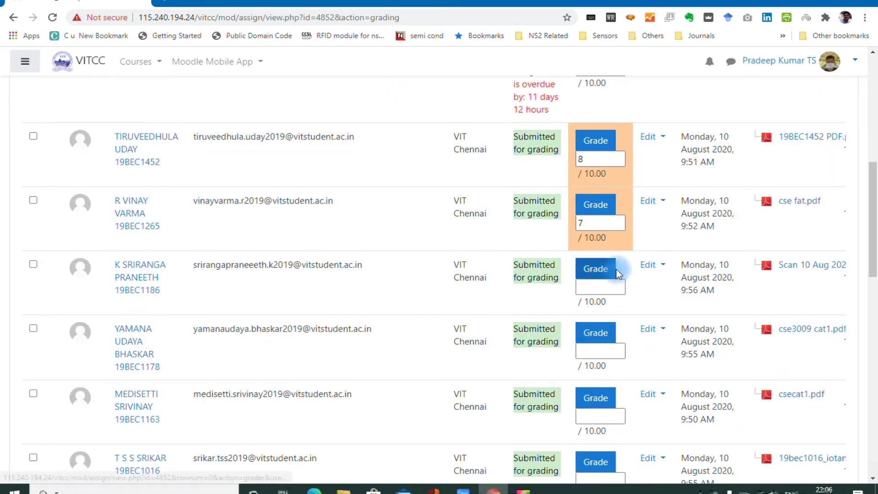
pyautogui.scroll(-10, 618, 337)
pyautogui.click(356, 274)
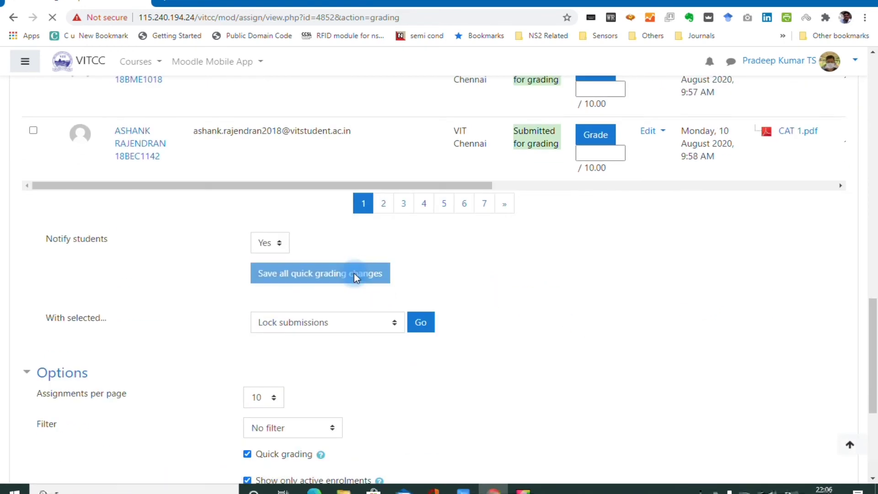
pyautogui.click(423, 342)
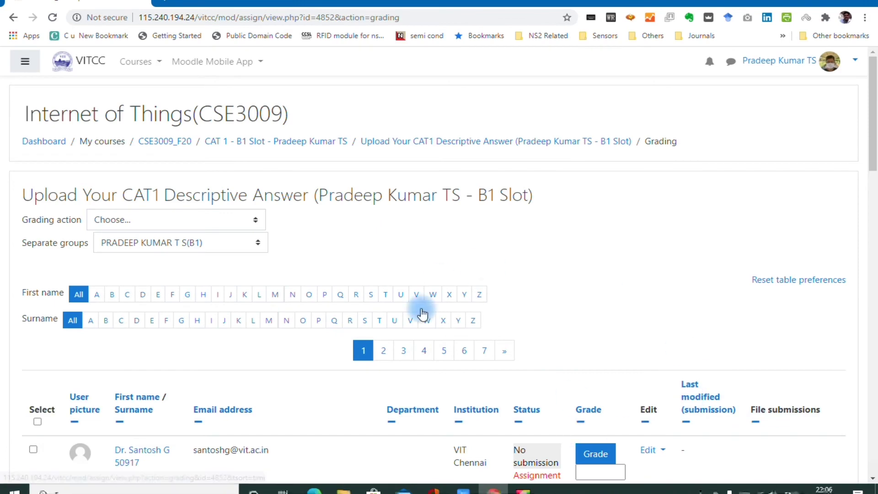
# Check the saved marks in the grading table, then go to the Grades page of the CSE3009_F20 course
pyautogui.scroll(-8, 555, 341)
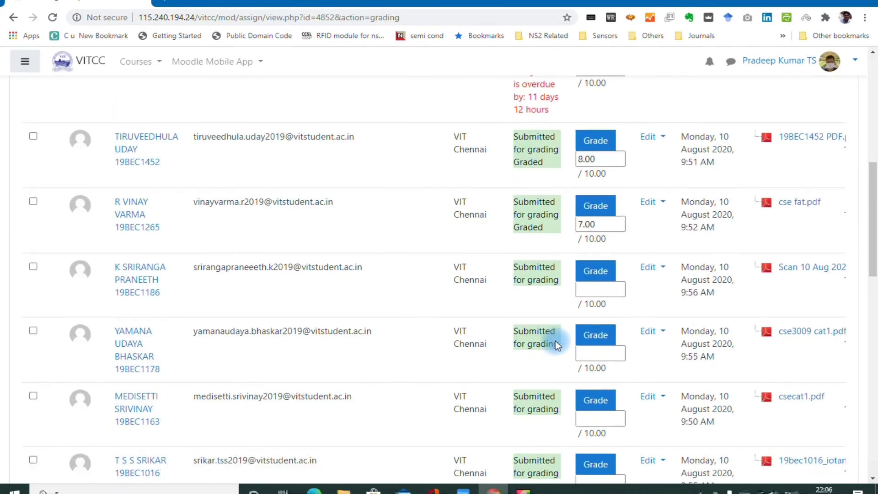
pyautogui.scroll(-1, 555, 341)
pyautogui.scroll(5, 606, 308)
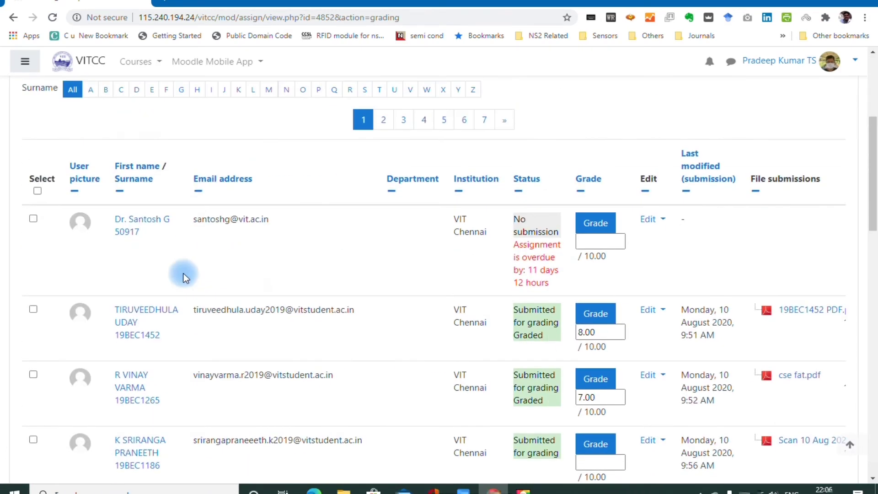
pyautogui.click(37, 64)
pyautogui.scroll(-5, 108, 336)
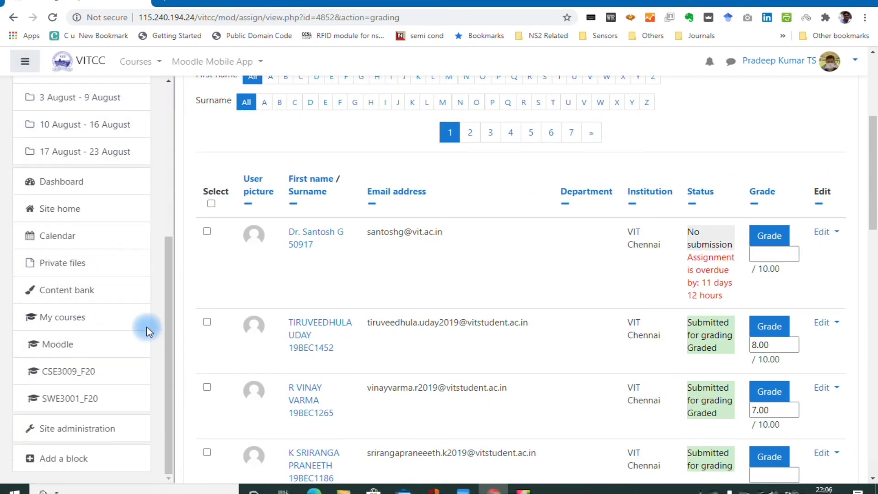
pyautogui.scroll(5, 83, 331)
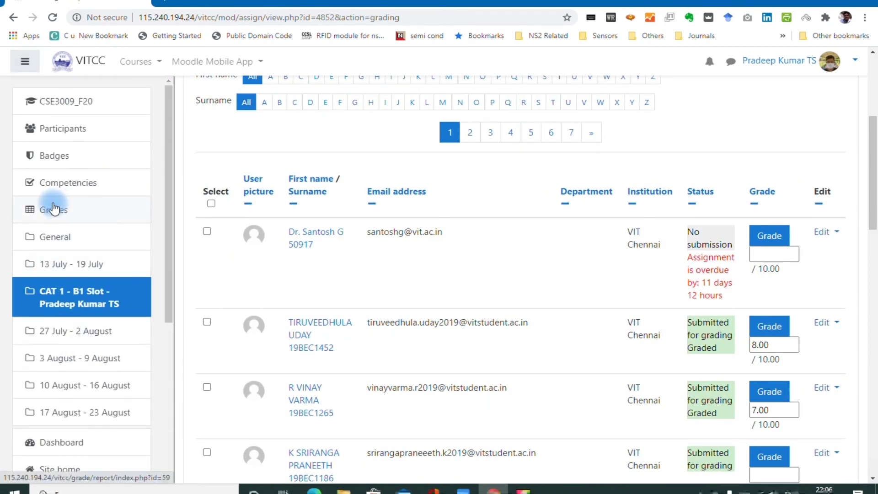
pyautogui.click(47, 210)
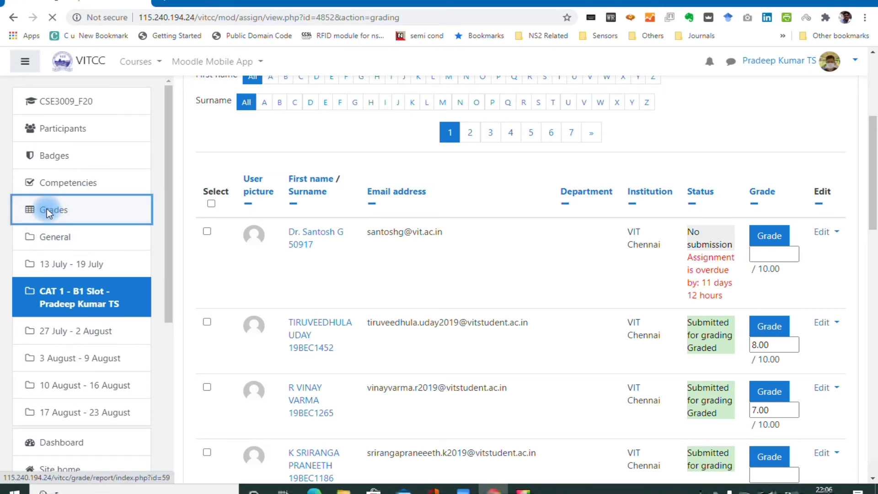
# Look over the grader report for the B1 group and go to its grade export page
pyautogui.scroll(-4, 513, 355)
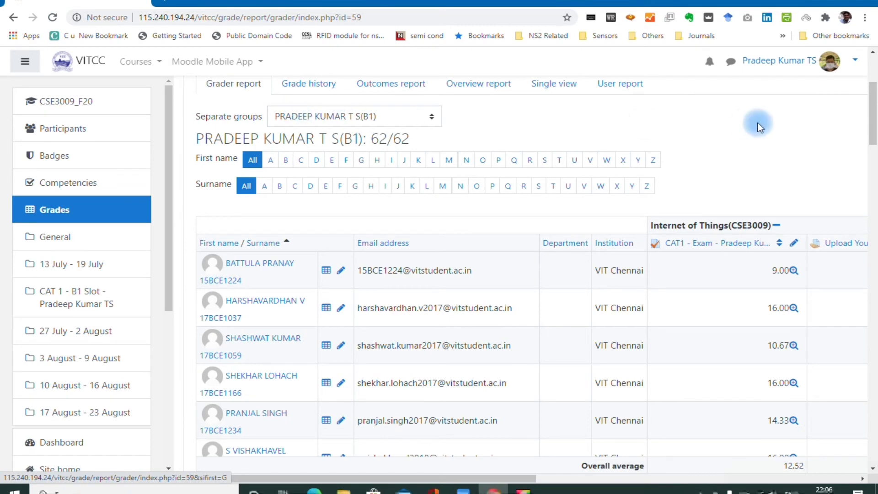
pyautogui.scroll(3, 575, 153)
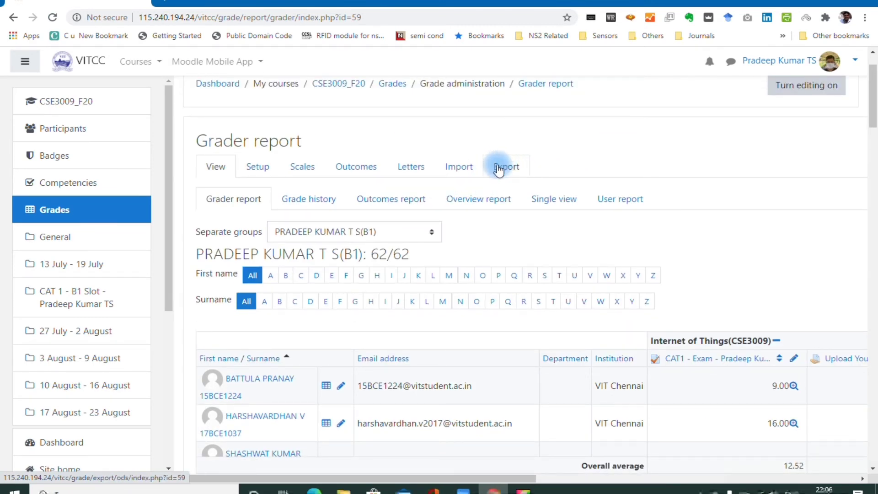
pyautogui.click(513, 167)
# Download the OpenDocument grade export with only the B1 slot CAT1 Exam and CAT1 Descriptive Answer items included
pyautogui.scroll(-4, 448, 297)
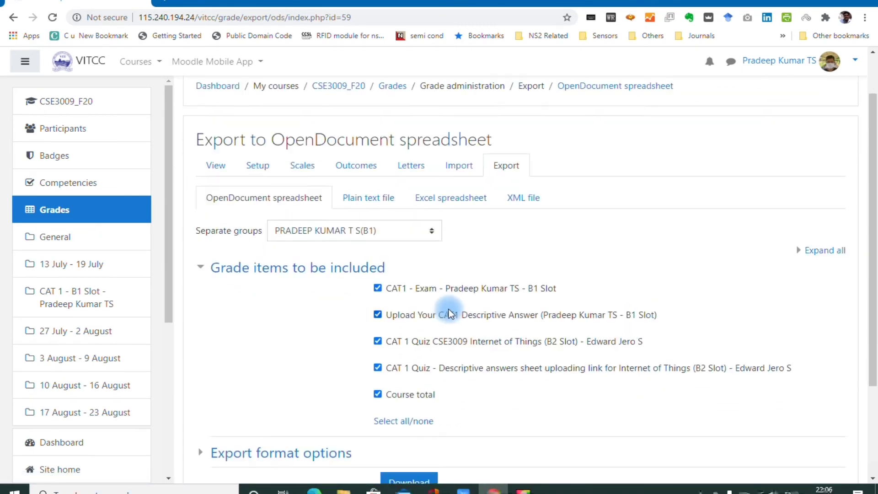
pyautogui.click(390, 197)
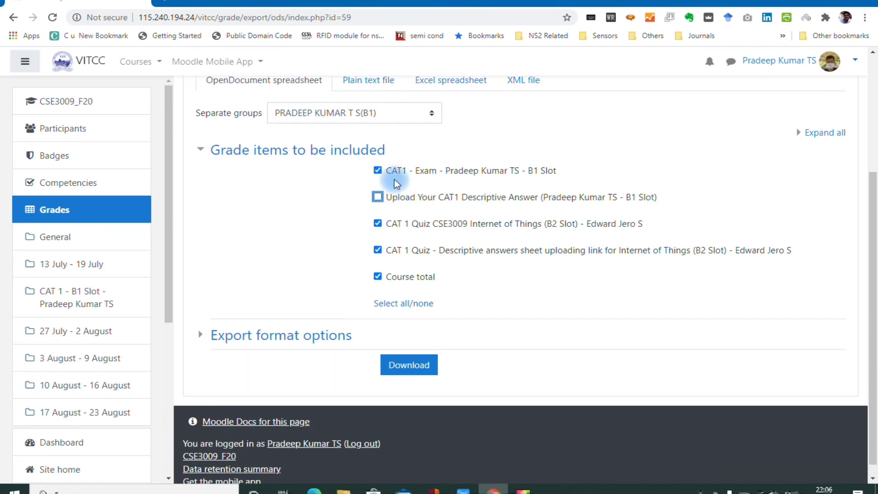
pyautogui.click(380, 171)
pyautogui.click(378, 222)
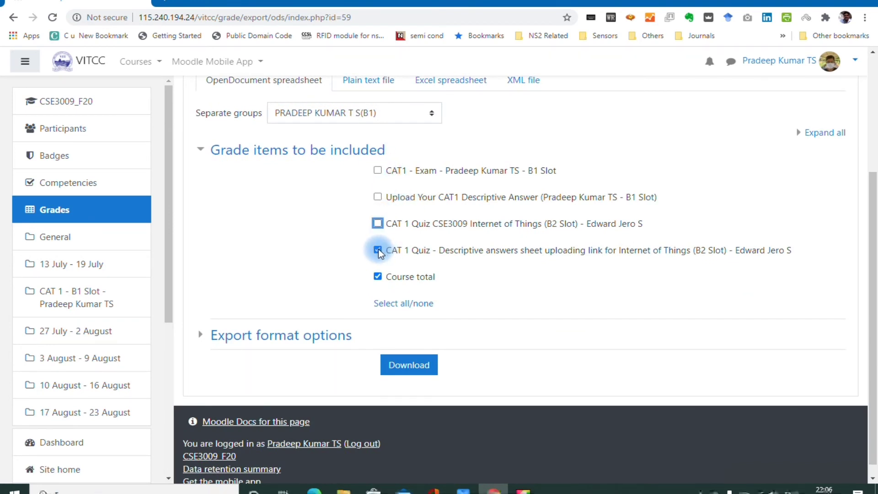
pyautogui.click(378, 252)
pyautogui.click(378, 276)
pyautogui.click(377, 250)
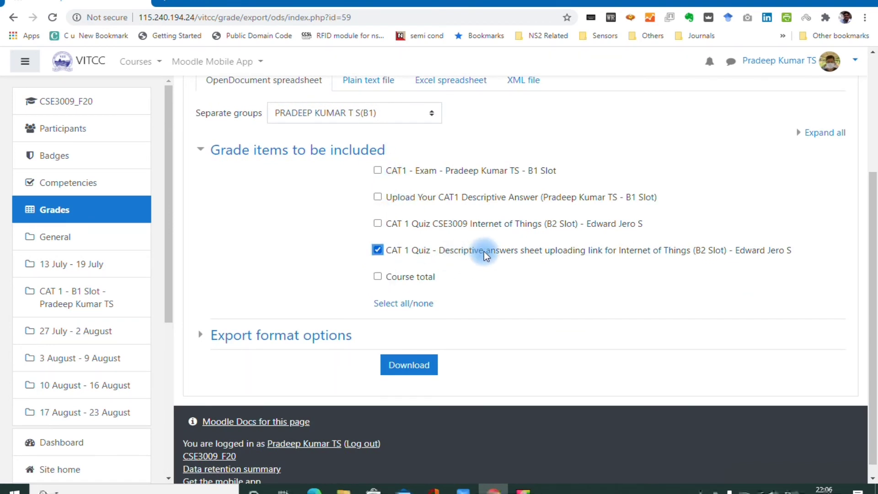
pyautogui.click(378, 223)
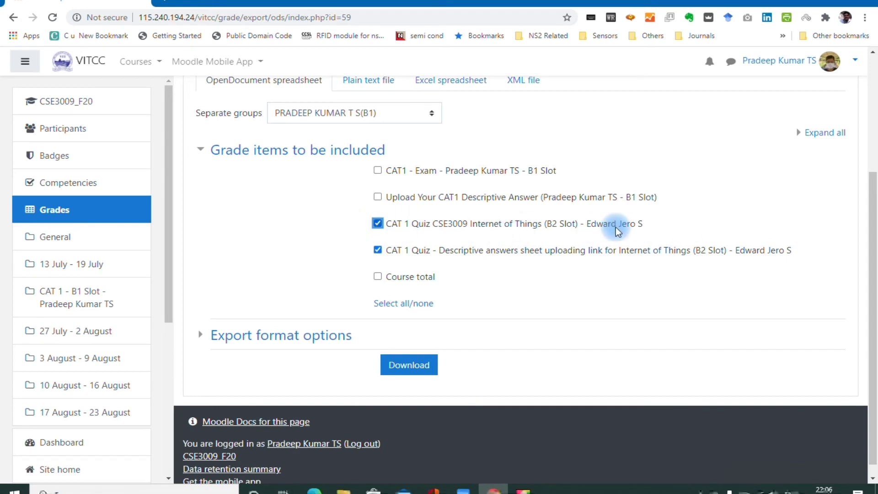
pyautogui.click(375, 224)
pyautogui.click(613, 198)
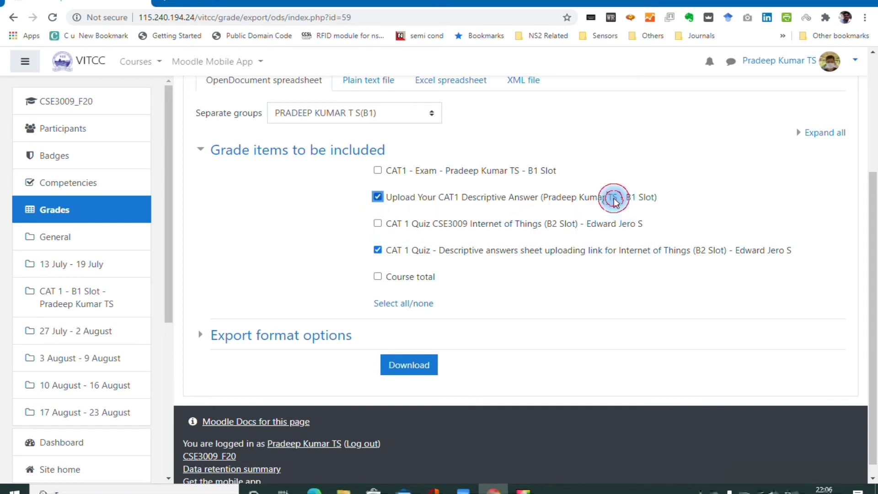
pyautogui.click(411, 170)
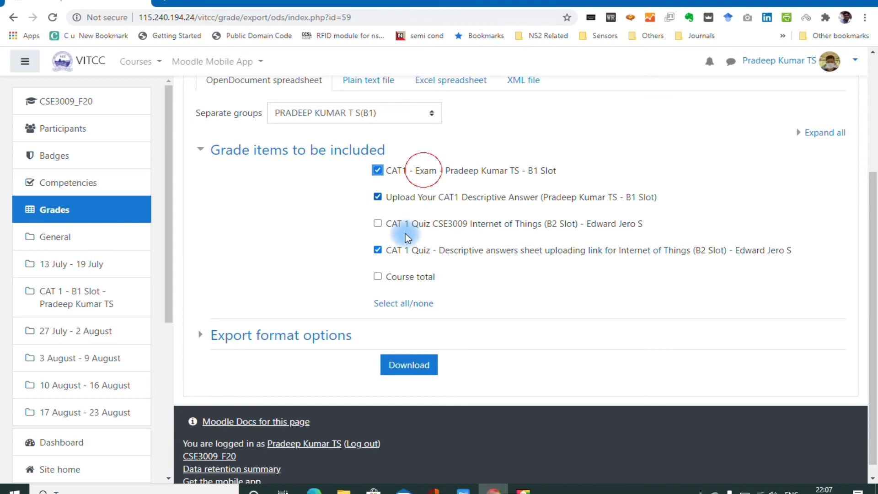
pyautogui.click(378, 251)
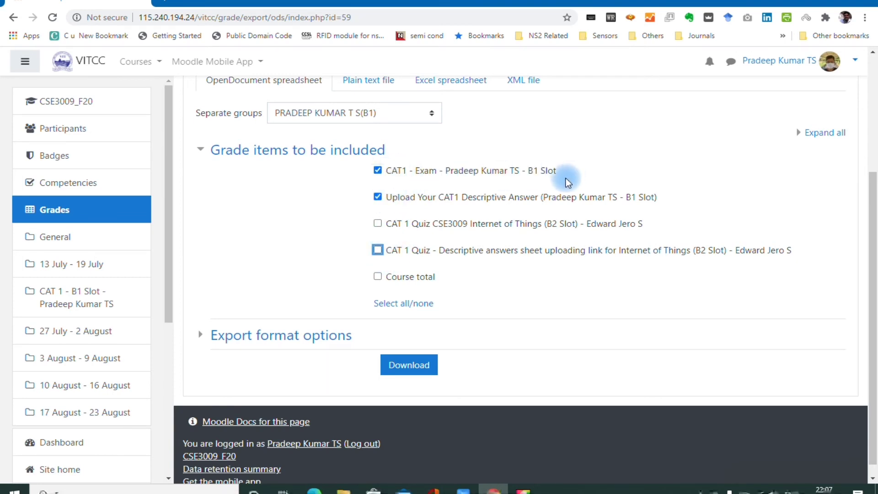
pyautogui.click(405, 371)
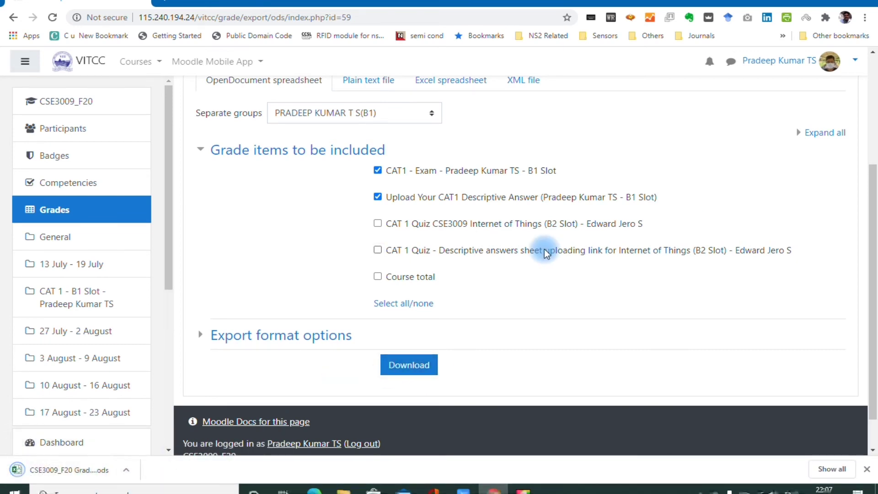
# Export the grades as an Excel spreadsheet with the two B1 slot items and Course total, excluding both B2 slot items
pyautogui.scroll(4, 543, 251)
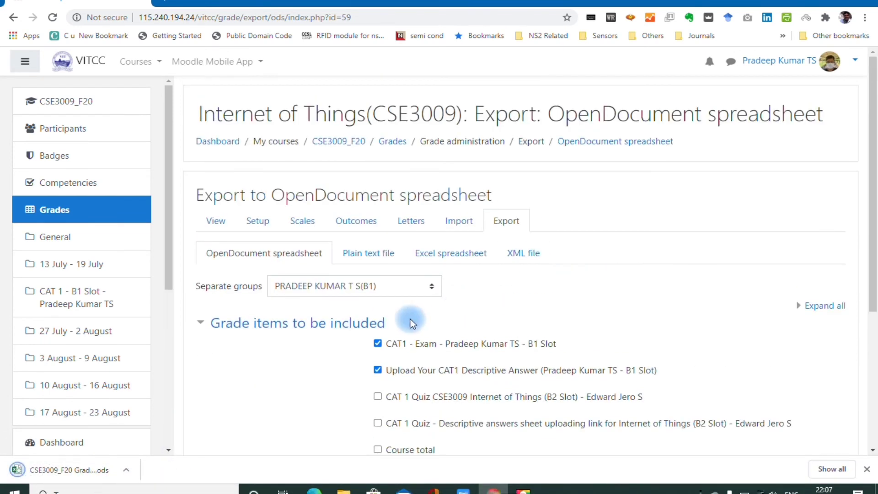
pyautogui.click(386, 255)
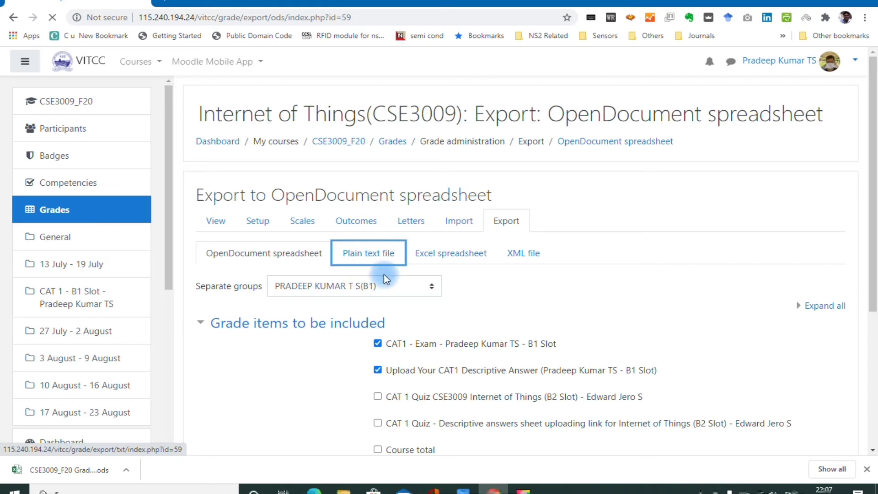
pyautogui.click(454, 258)
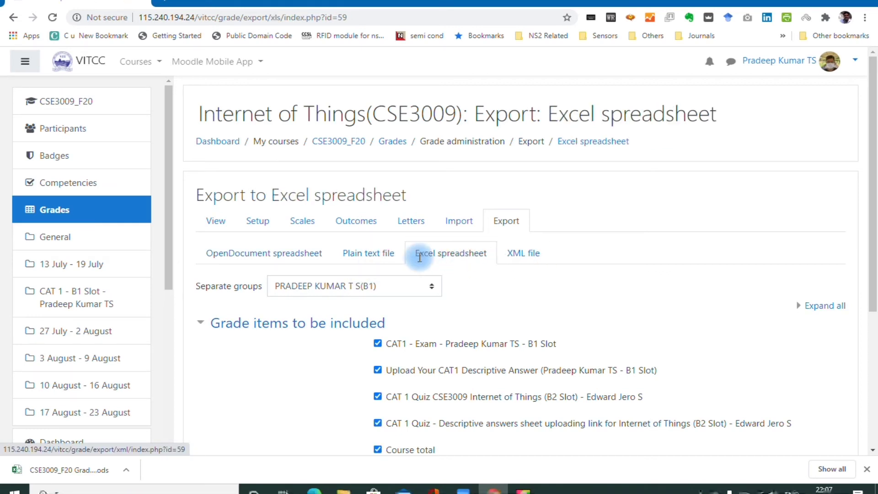
pyautogui.scroll(-3, 448, 274)
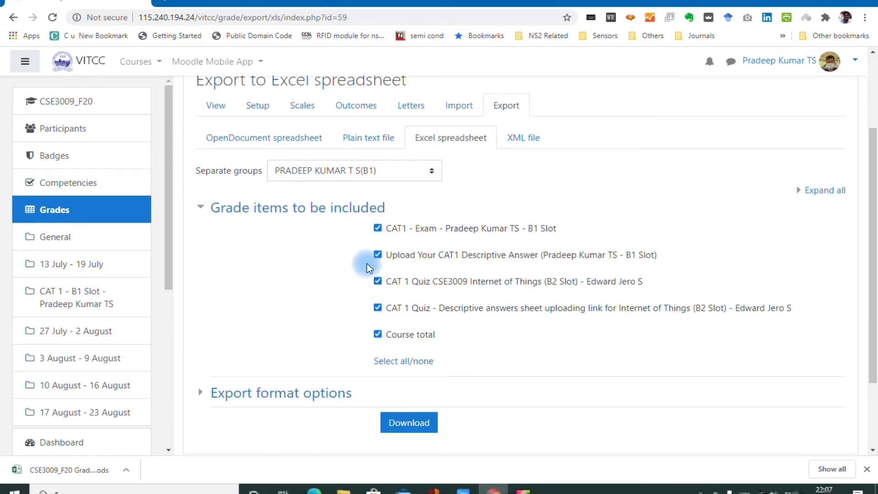
pyautogui.click(396, 280)
pyautogui.click(393, 307)
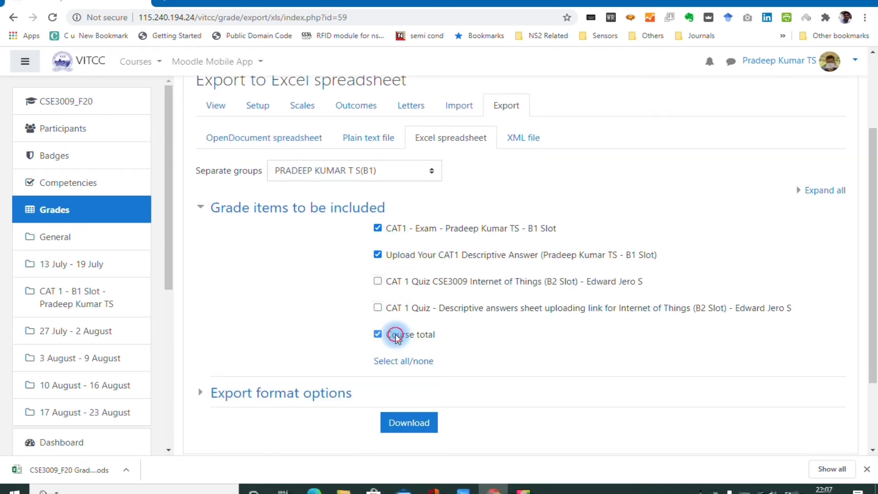
pyautogui.click(392, 333)
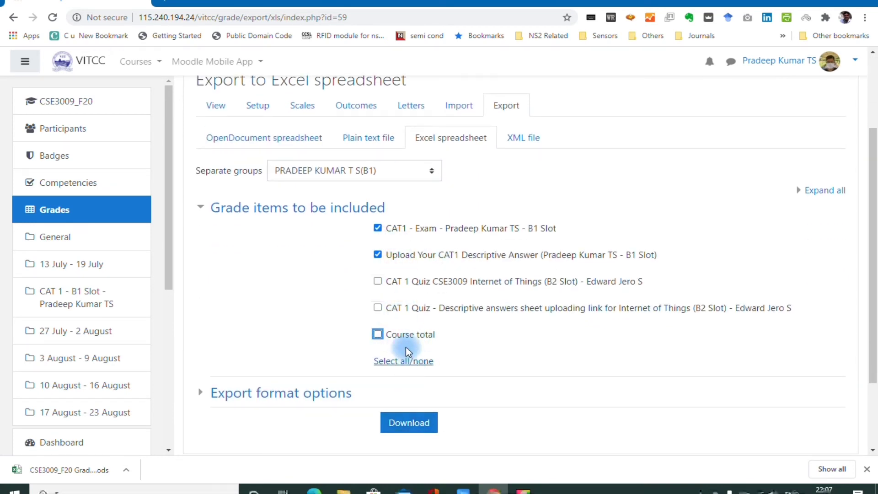
pyautogui.click(392, 335)
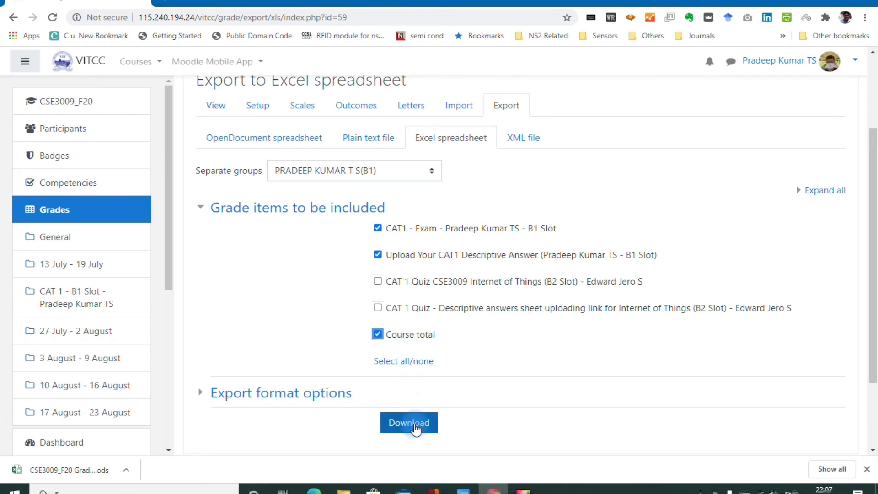
# Open the downloaded CSE3009_F20 Grades.xlsx in Excel 2016, enable editing and dismiss the document recovery list
pyautogui.click(57, 474)
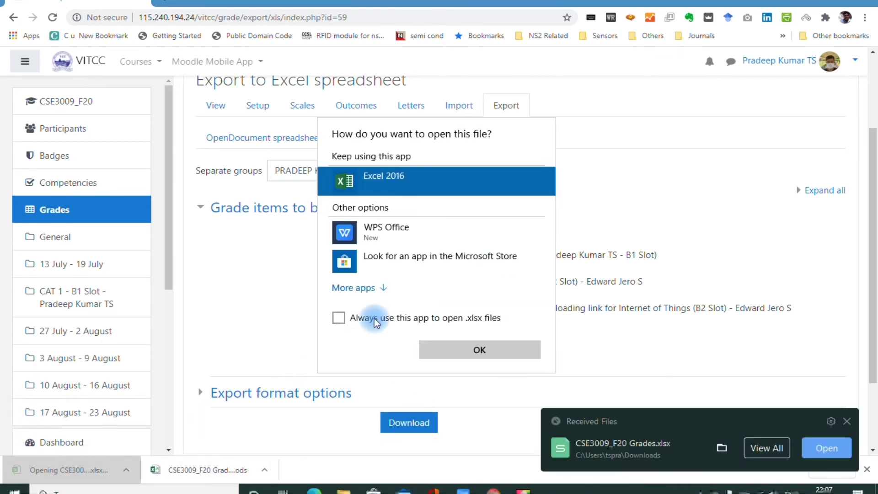
pyautogui.click(447, 351)
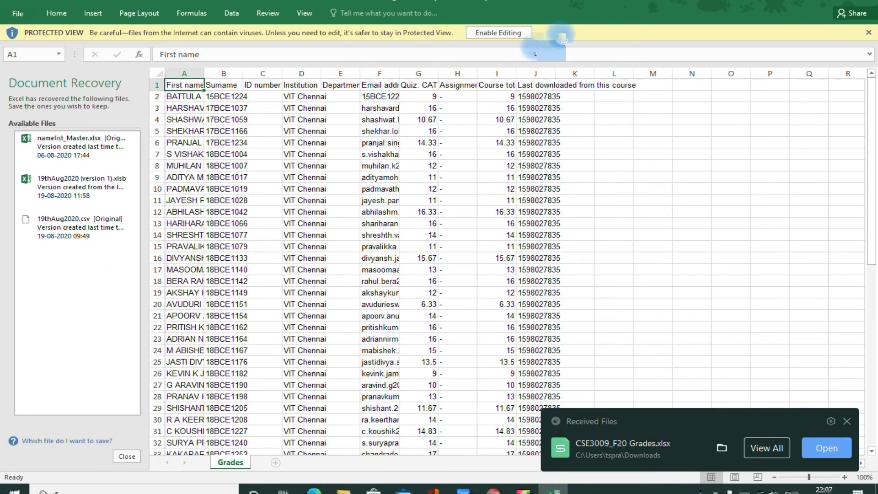
pyautogui.click(484, 31)
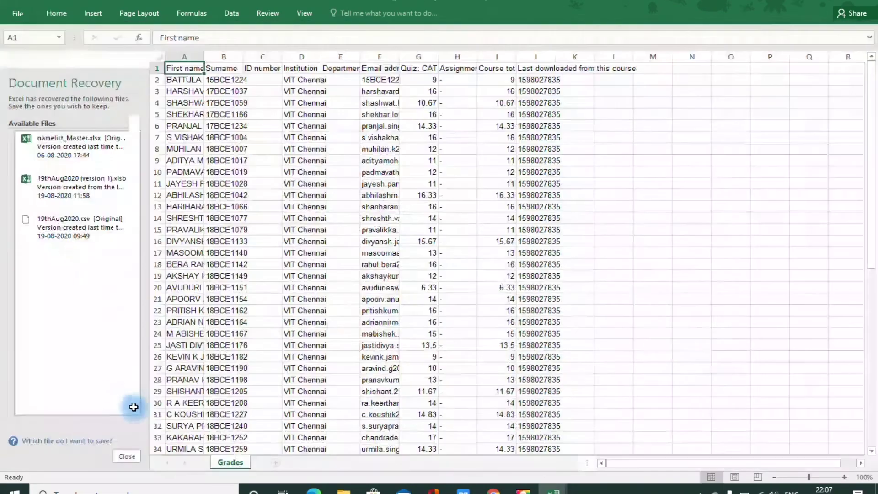
pyautogui.click(126, 456)
# Autofit all columns of the Grades sheet to their contents
pyautogui.click(10, 105)
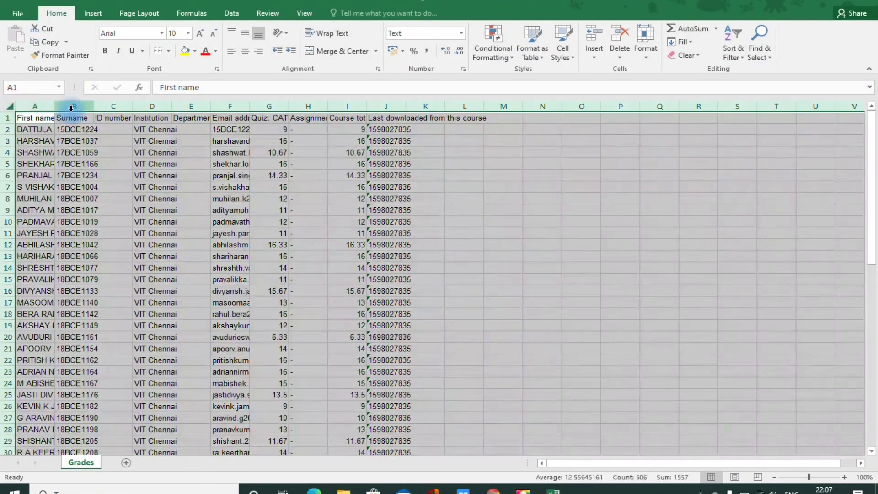
pyautogui.doubleClick(50, 103)
pyautogui.click(145, 165)
pyautogui.click(215, 131)
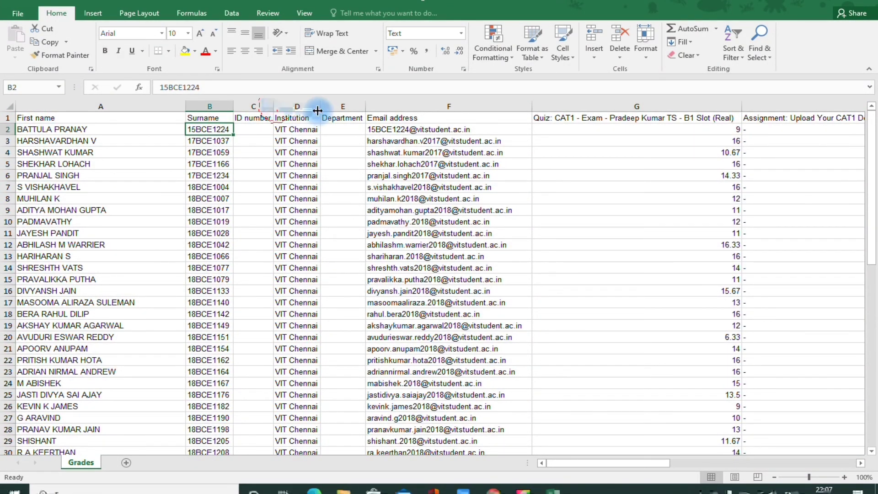
pyautogui.moveTo(361, 106); pyautogui.dragTo(361, 106)
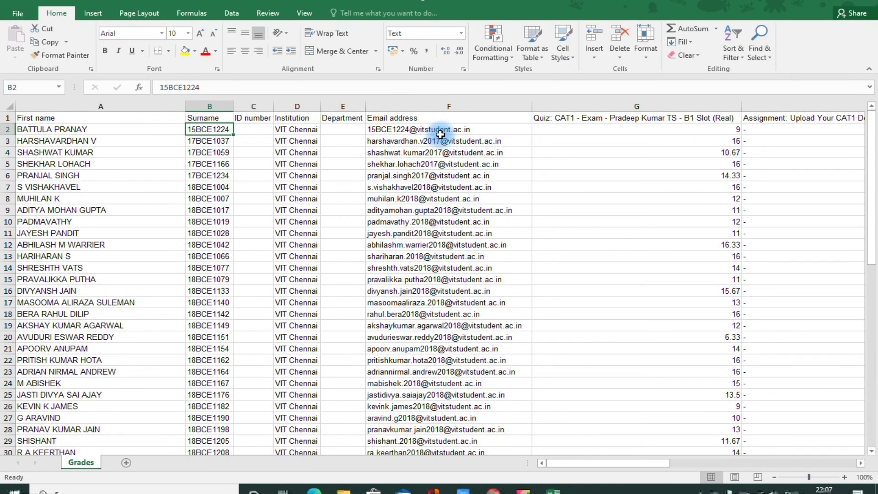
# Examine the B1 slot CAT1 Exam quiz marks in column G down to the last student
pyautogui.click(583, 118)
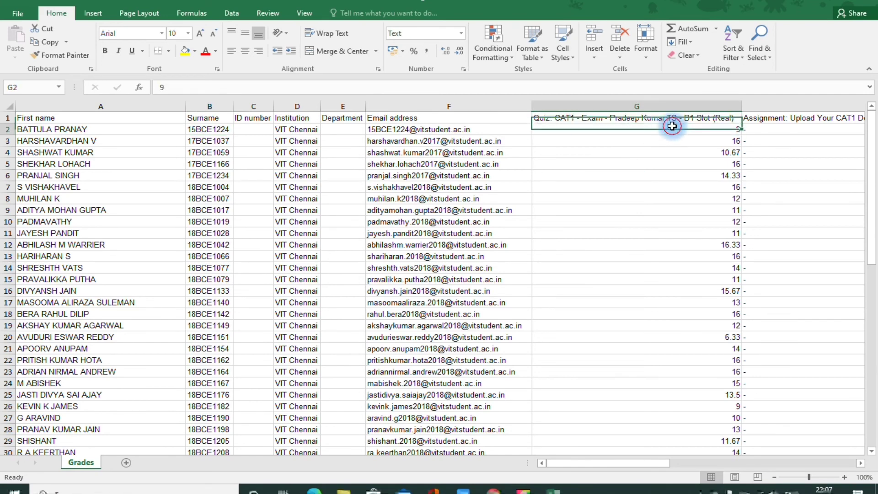
pyautogui.click(690, 133)
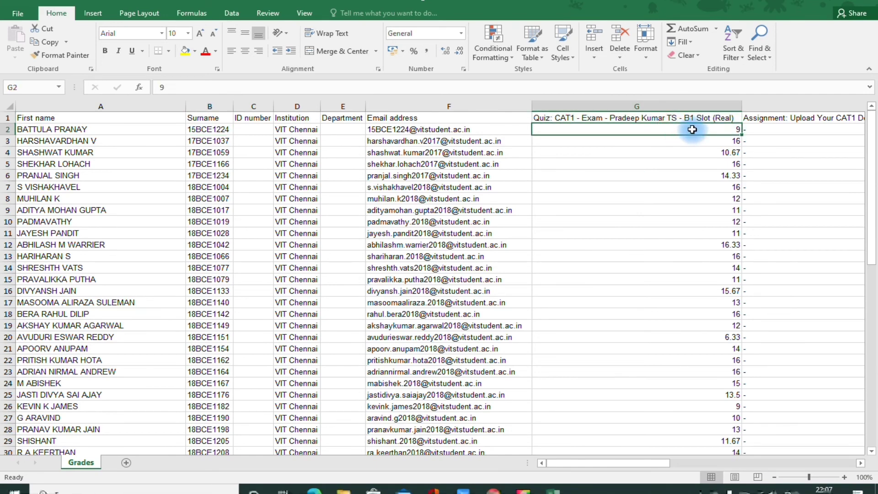
pyautogui.press('pagedown')
pyautogui.press('pagedown')
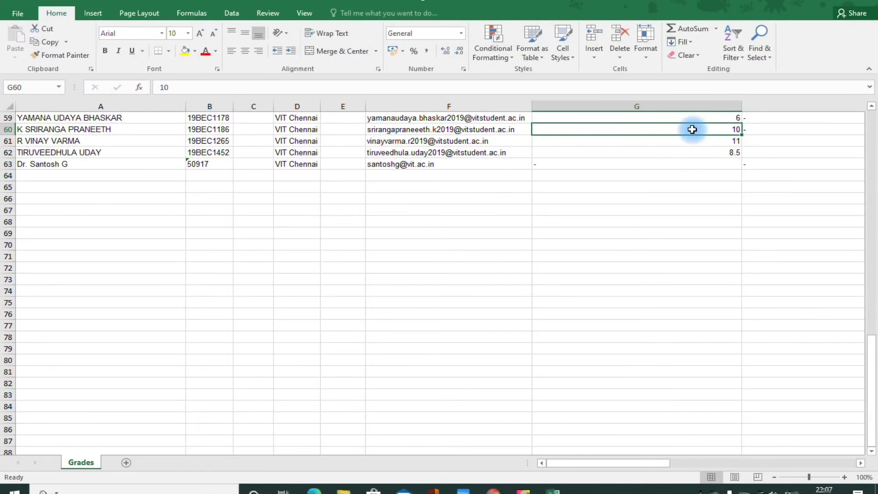
pyautogui.press('pageup')
pyautogui.press('pageup')
# Examine the CAT1 Descriptive Answer assignment marks in column H through to the end of the student list
pyautogui.press('Right')
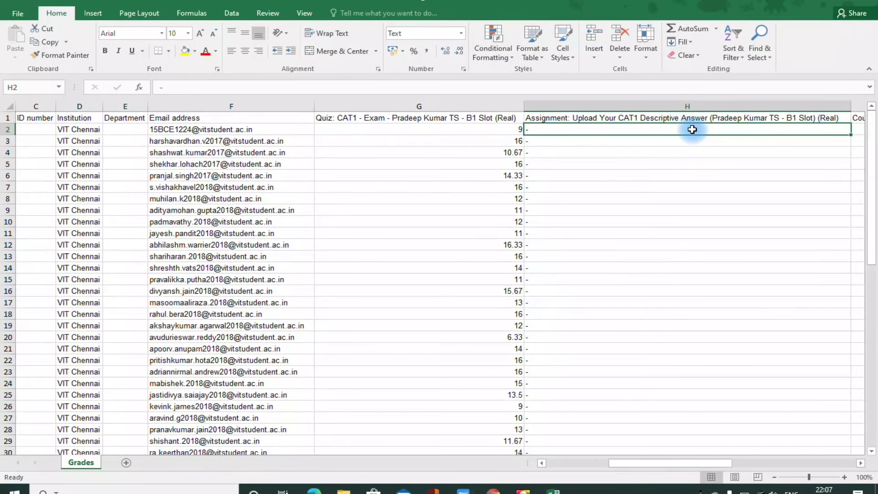
pyautogui.press('Down')
pyautogui.press('Down')
pyautogui.press('Down')
pyautogui.press('Down')
pyautogui.press('Down')
pyautogui.press('Down')
pyautogui.press('Down')
pyautogui.press('Down')
pyautogui.press('Down')
pyautogui.press('Down')
pyautogui.press('Down')
pyautogui.press('Down')
pyautogui.press('Down')
pyautogui.press('Down')
pyautogui.press('Down')
pyautogui.press('Down')
pyautogui.press('Down')
pyautogui.press('Down')
pyautogui.press('Down')
pyautogui.press('Down')
pyautogui.press('Down')
pyautogui.press('Down')
pyautogui.press('Down')
pyautogui.press('Down')
pyautogui.press('Down')
pyautogui.press('Down')
pyautogui.press('Down')
pyautogui.press('Down')
pyautogui.press('Down')
pyautogui.press('Down')
pyautogui.press('Down')
pyautogui.press('Down')
pyautogui.press('Down')
pyautogui.press('Down')
pyautogui.press('Down')
pyautogui.press('Down')
pyautogui.press('Down')
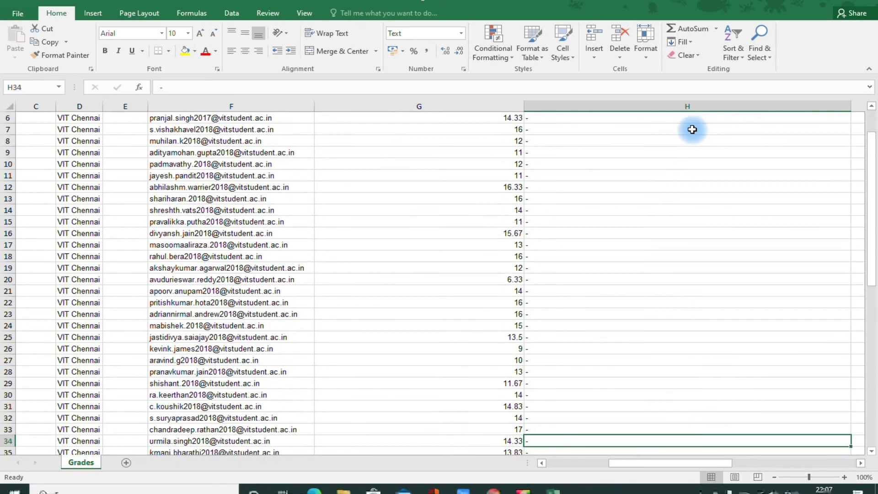
pyautogui.press('Up')
pyautogui.press('Up')
pyautogui.press('Up')
pyautogui.press('Up')
pyautogui.press('Up')
pyautogui.press('Up')
pyautogui.press('Up')
pyautogui.press('Up')
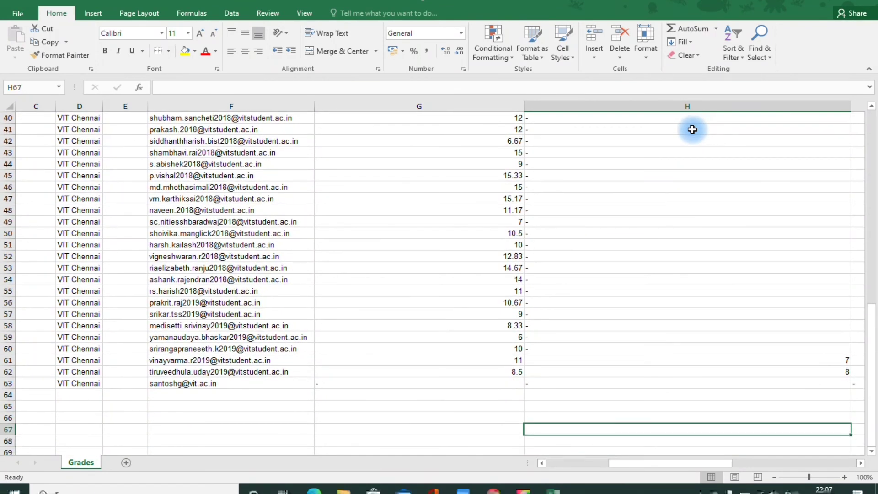
# Check the descriptive marks in column H for the last students against the course total in column I
pyautogui.press('Down')
pyautogui.hotkey('shift', 'Down')
pyautogui.press('Up')
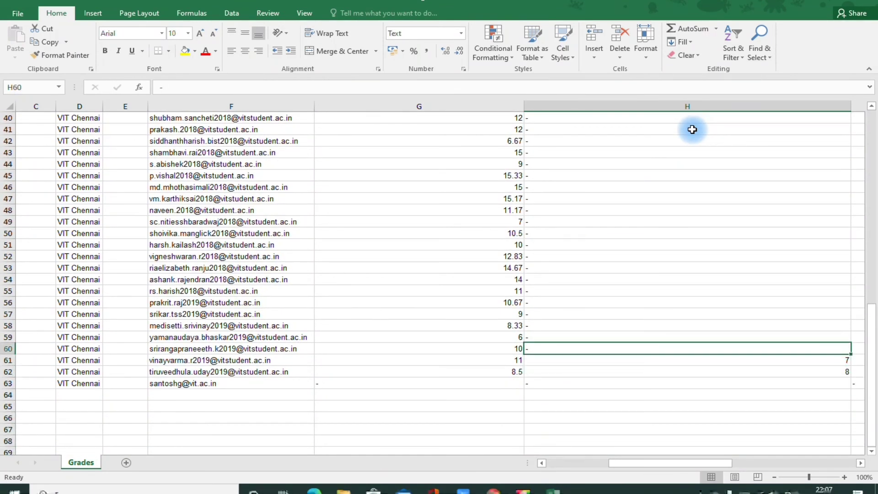
pyautogui.press('Down')
pyautogui.press('Down')
pyautogui.press('Up')
pyautogui.press('Right')
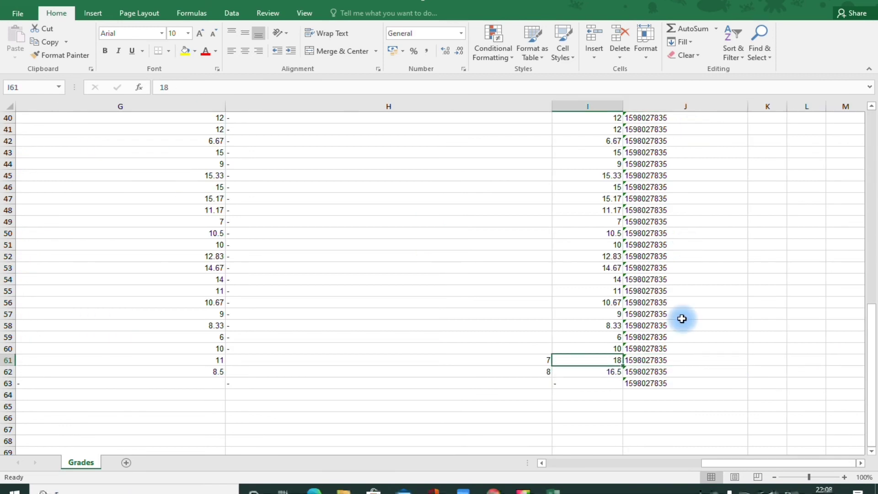
# Rename the course total header in I1 as "Total CAT1 Out of 30 Marks" and autofit column I
pyautogui.hotkey('ctrl', 'Up')
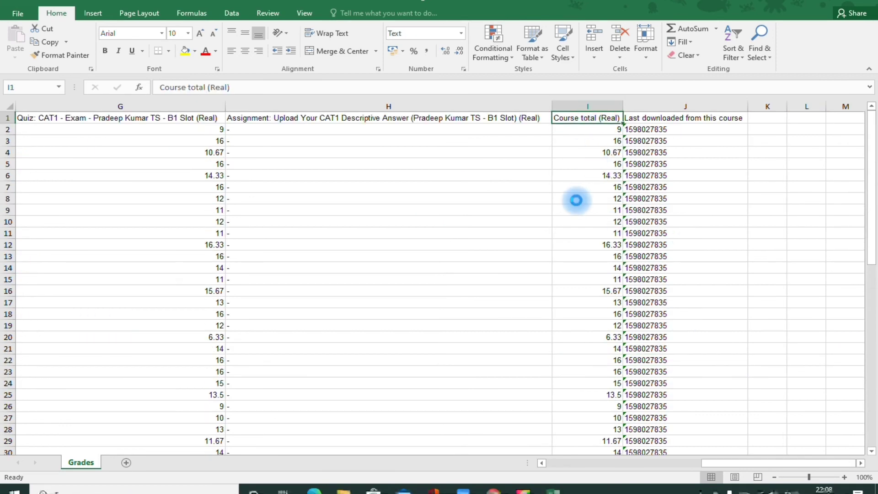
pyautogui.scroll(8, 574, 198)
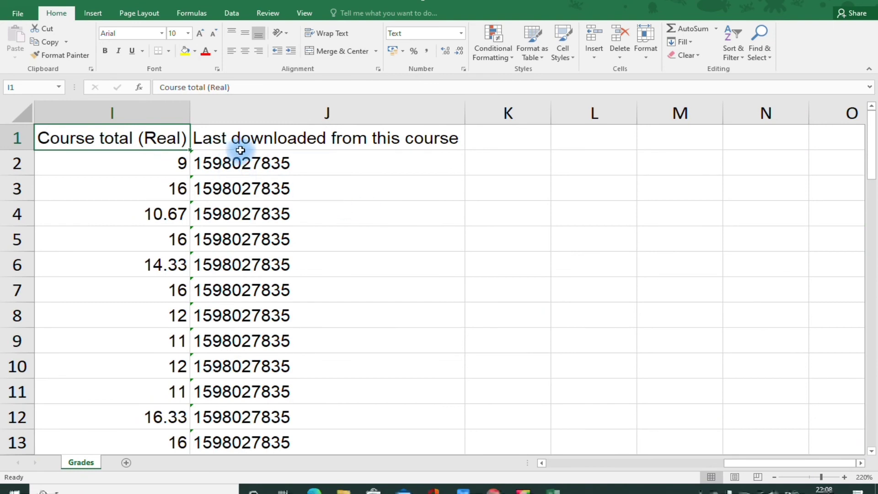
pyautogui.scroll(-1, 253, 211)
pyautogui.scroll(1, 311, 234)
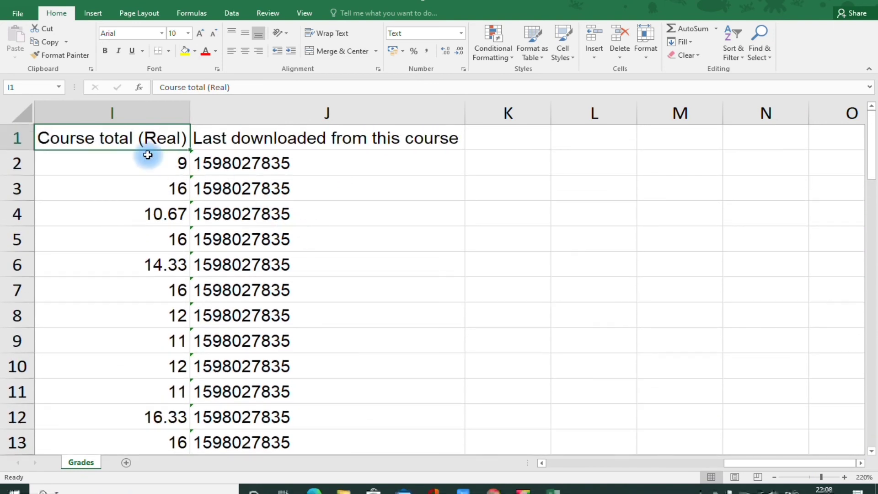
pyautogui.write('Total CAT1 Out of')
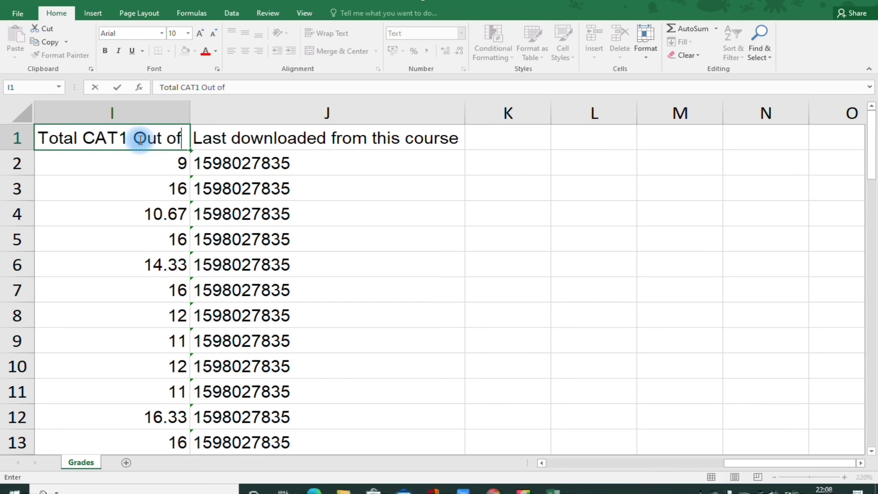
pyautogui.write(' 30 Marks')
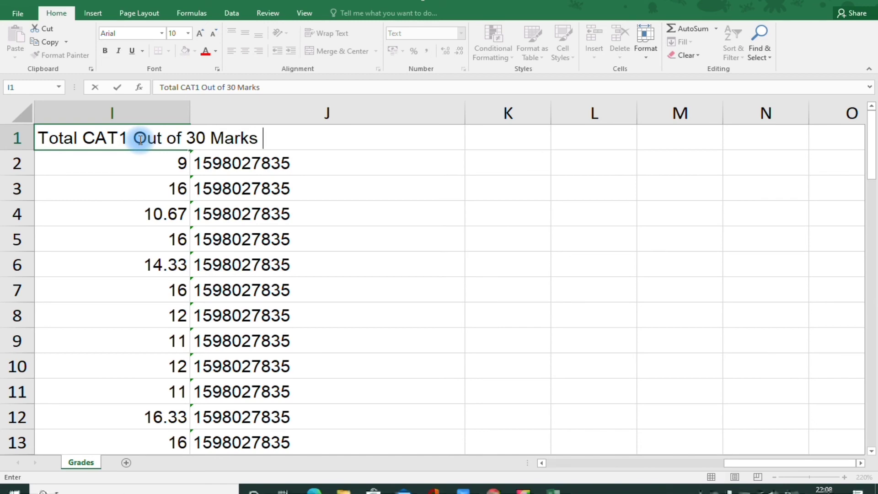
pyautogui.press('Return')
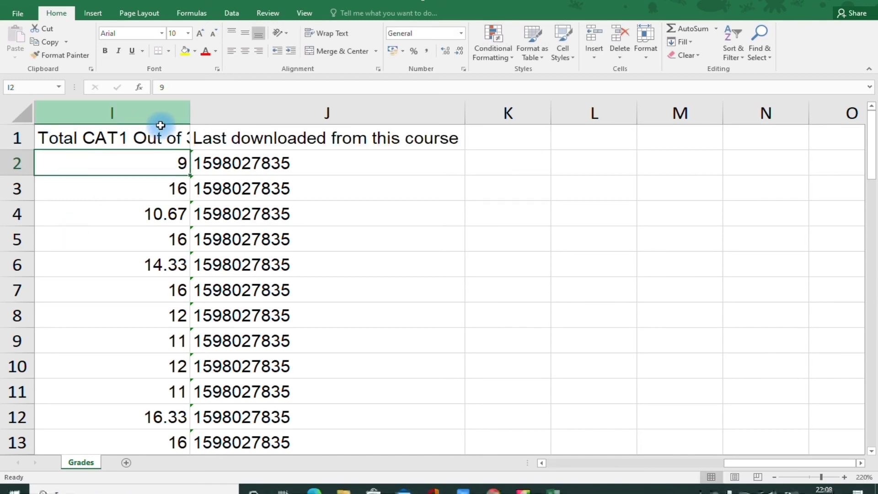
pyautogui.doubleClick(189, 112)
pyautogui.click(205, 135)
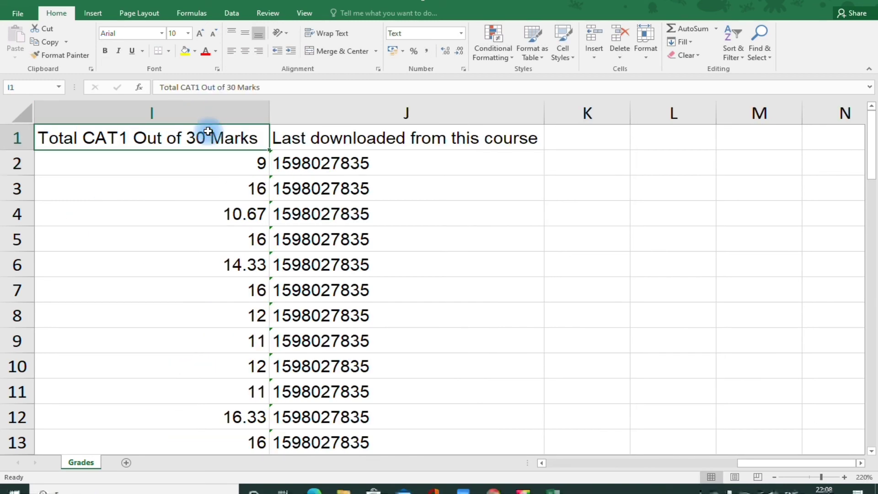
# Replace the assignment header in H1 with "Yet to fill all the marks,but for sample, I have filled two marks"
pyautogui.press('Left')
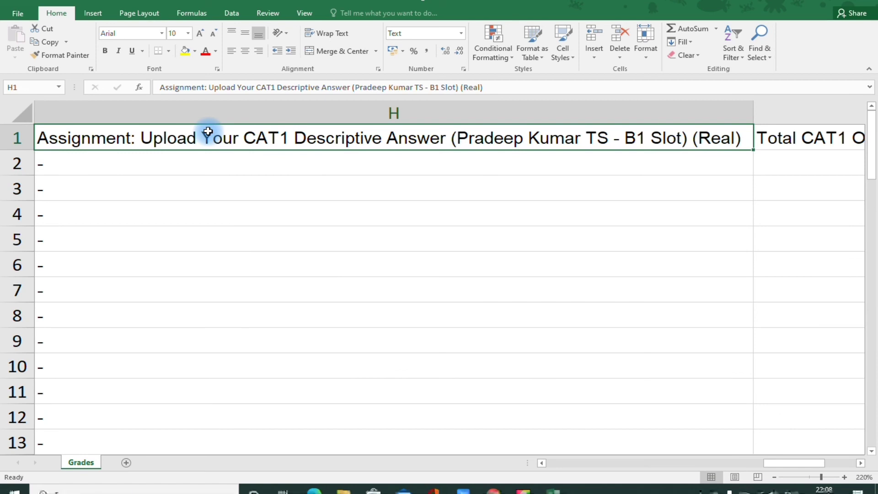
pyautogui.write('Ye')
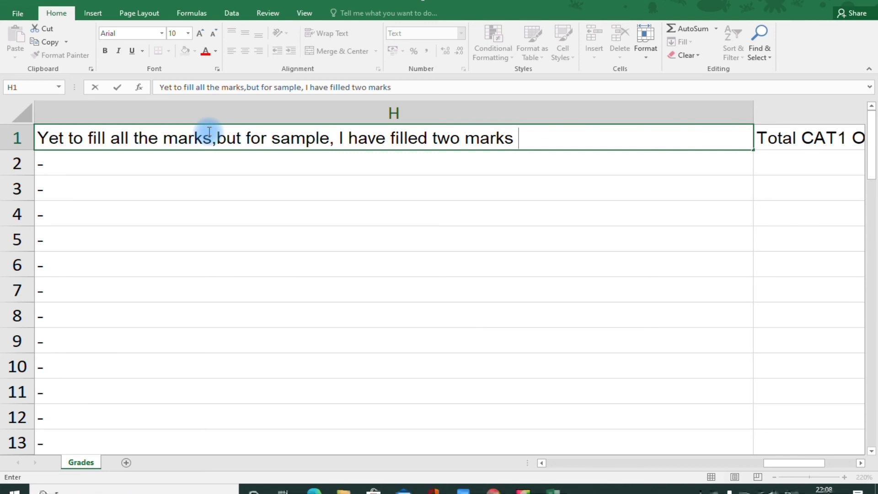
pyautogui.press('Return')
# Check the sample descriptive mark in H61 against the same student's quiz mark in column G
pyautogui.scroll(-15, 384, 291)
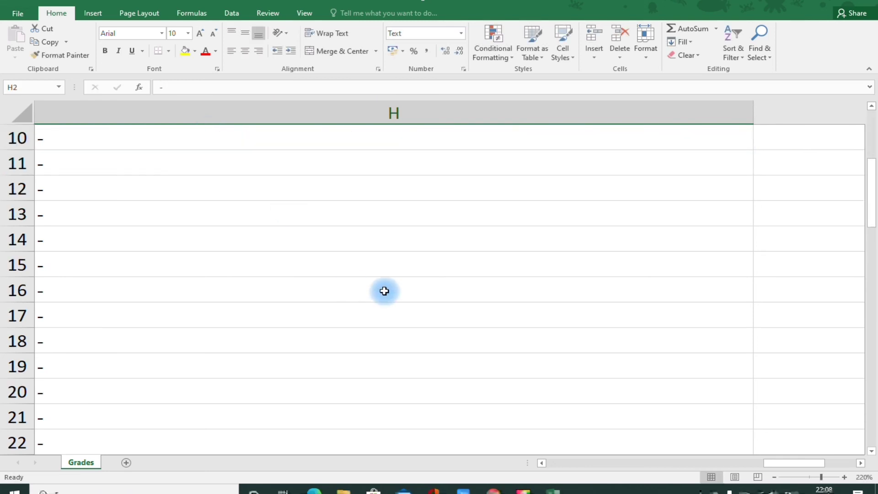
pyautogui.scroll(-5, 411, 278)
pyautogui.scroll(2, 747, 256)
pyautogui.click(740, 296)
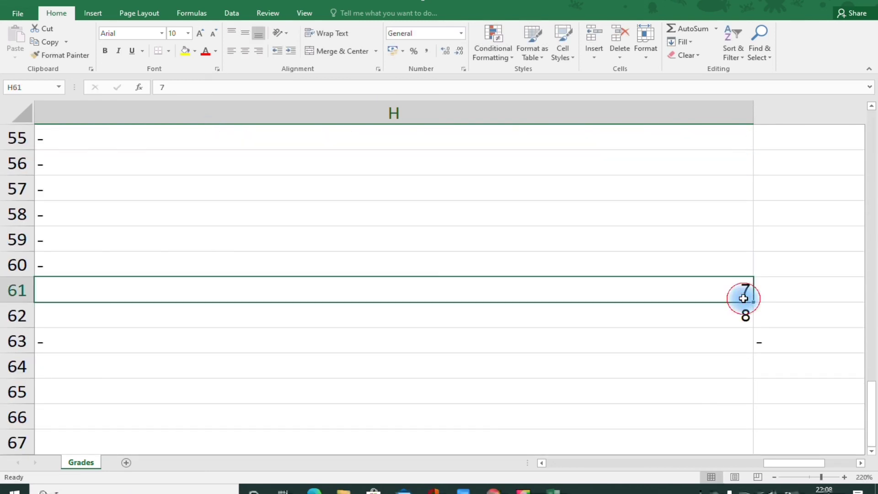
pyautogui.press('Left')
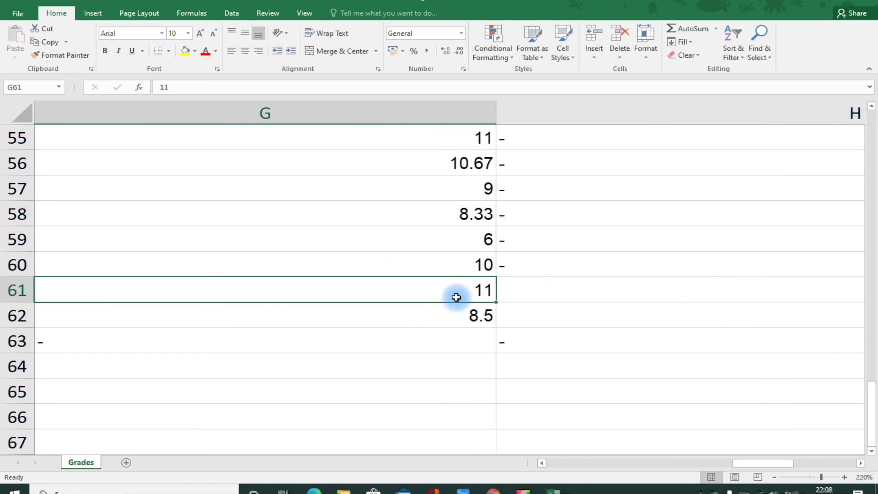
# Rename the quiz header in G1 as "Quiz for 20 Marks" and autofit column G
pyautogui.scroll(18, 454, 284)
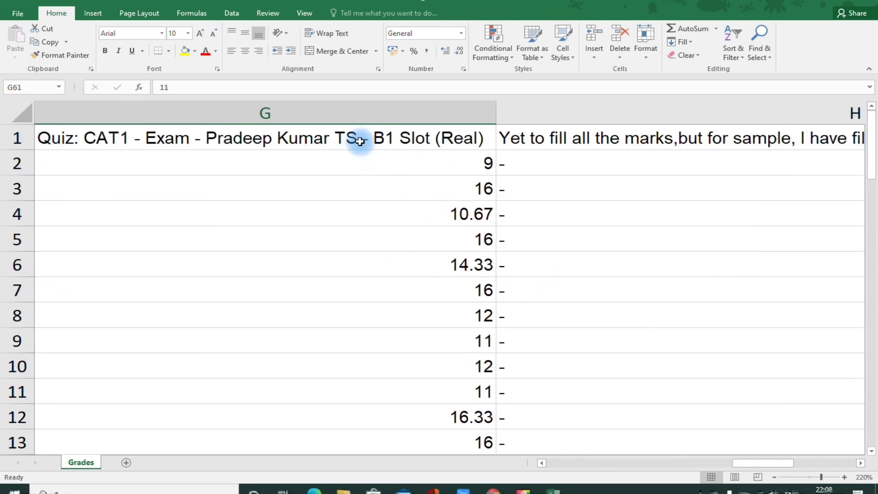
pyautogui.click(357, 135)
pyautogui.write('Quiz for 20 Marks')
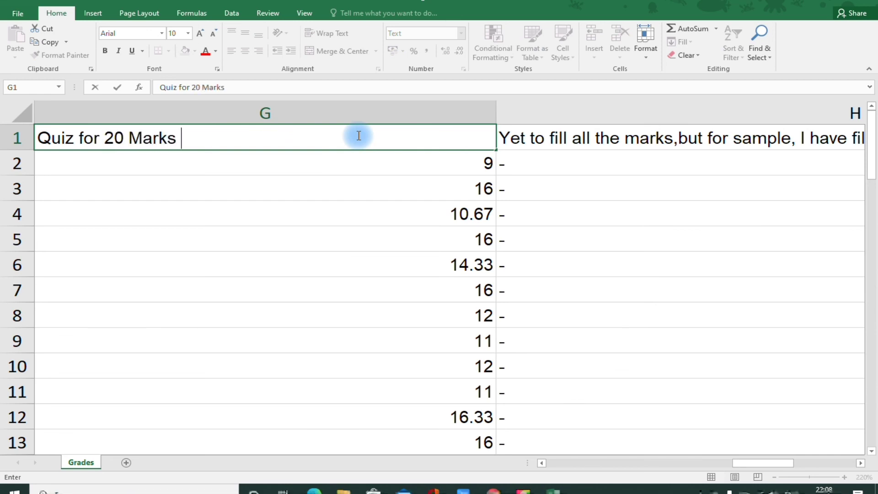
pyautogui.click(456, 104)
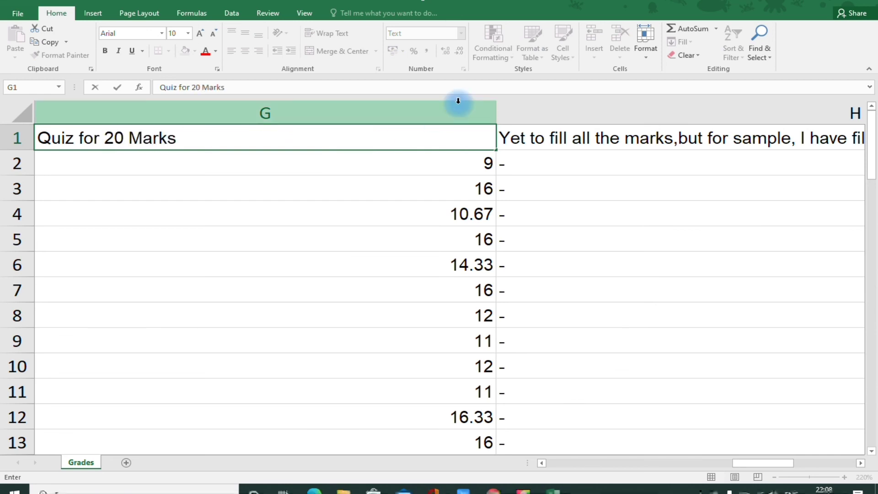
pyautogui.click(497, 108)
pyautogui.doubleClick(496, 108)
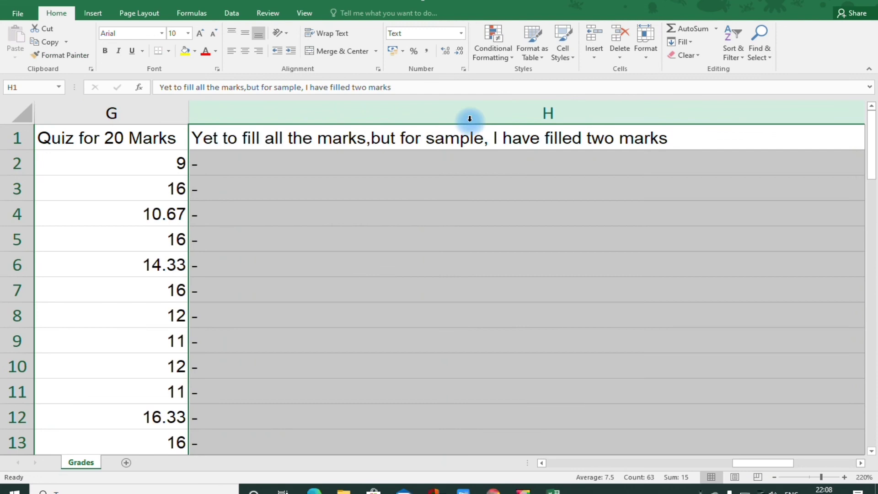
# Compare the first student's quiz mark in G2 with the CAT1 total in I2
pyautogui.click(412, 237)
pyautogui.click(141, 160)
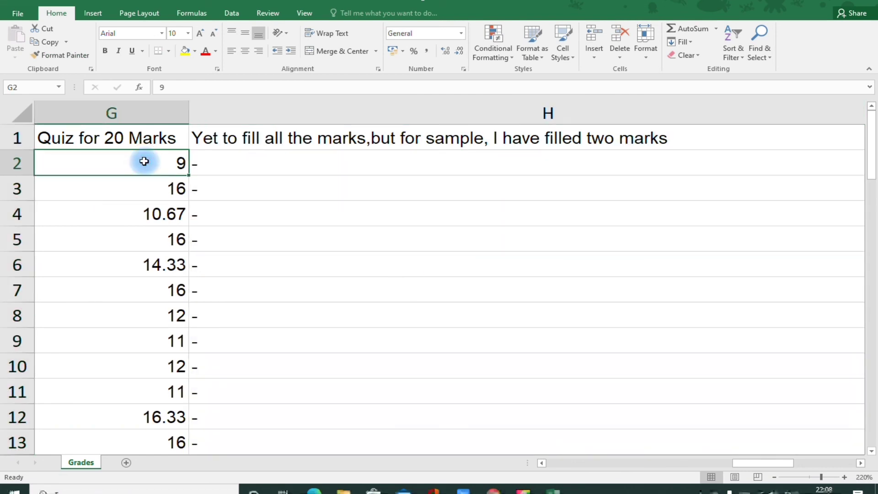
pyautogui.press('Right')
pyautogui.press('Right')
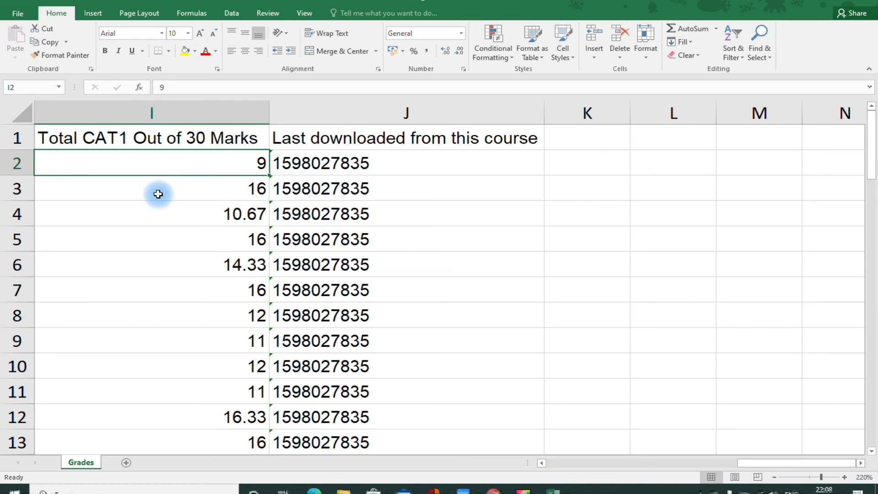
pyautogui.keyDown('ctrl'); pyautogui.scroll(-4, 159, 194); pyautogui.keyUp('ctrl')
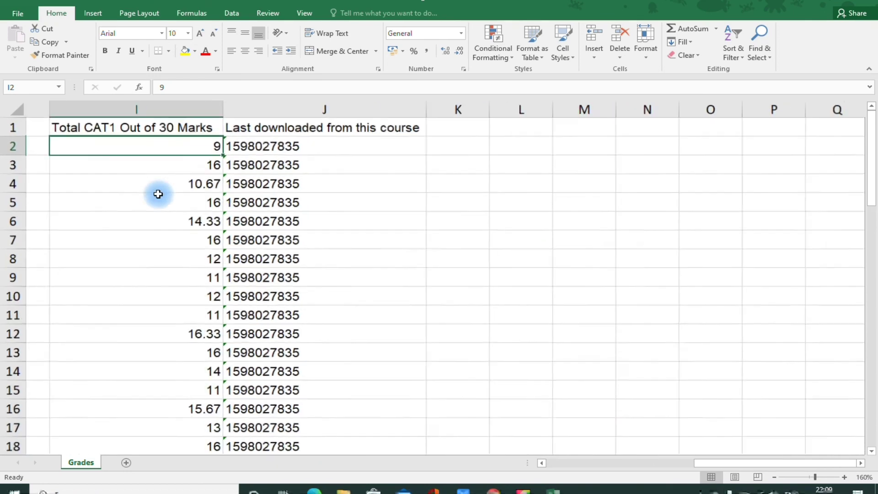
# Examine the sheet's columns in order, from the student names and registration numbers to the CAT1 total
pyautogui.click(675, 461)
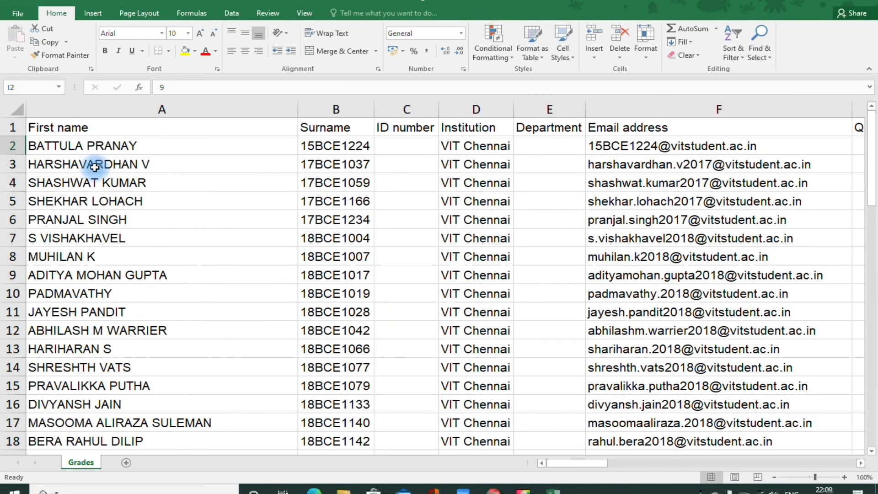
pyautogui.click(341, 145)
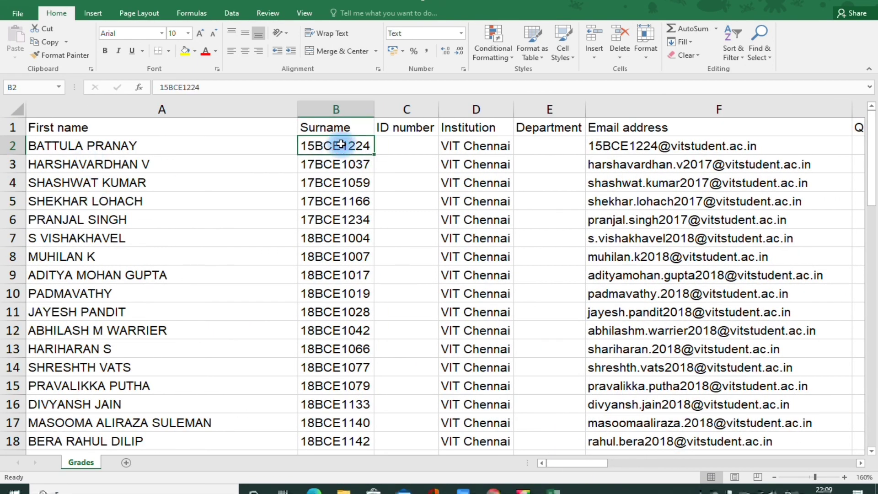
pyautogui.hotkey('ctrl', 'Down')
pyautogui.hotkey('ctrl', 'Up')
pyautogui.press('Right')
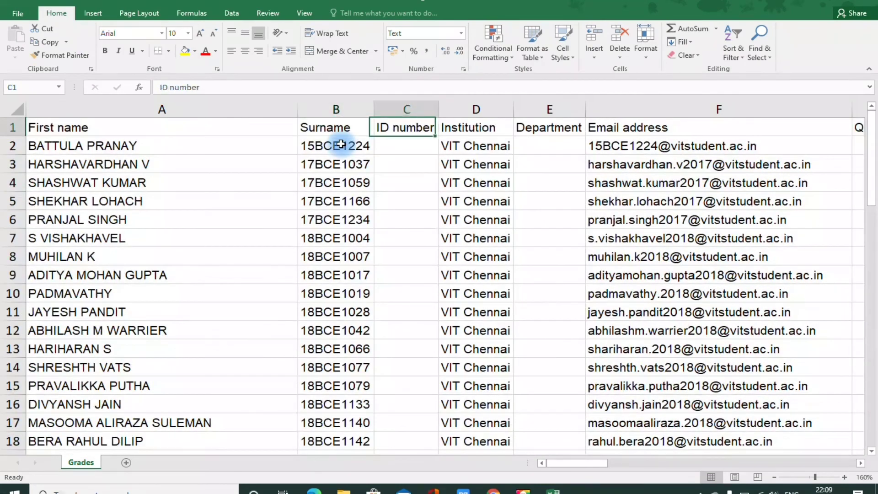
pyautogui.press('Right')
pyautogui.press('Right')
pyautogui.press('Right')
pyautogui.press('Right')
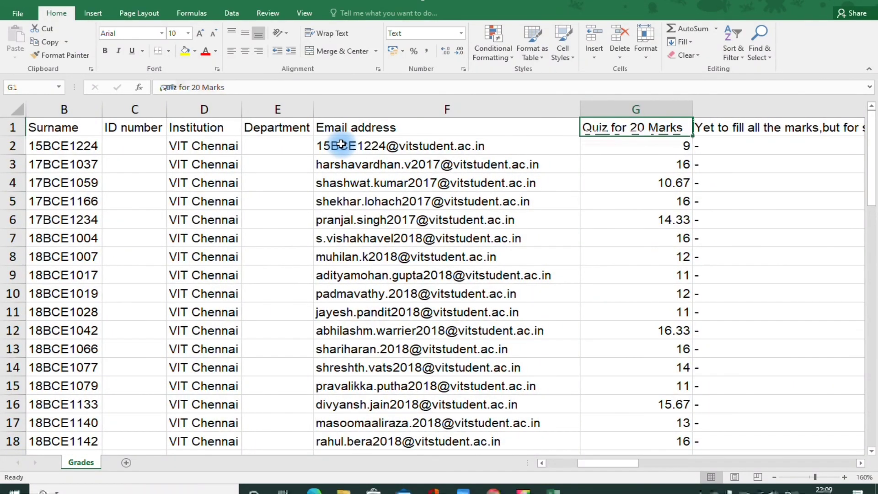
pyautogui.press('Right')
pyautogui.press('Right')
pyautogui.press('Down')
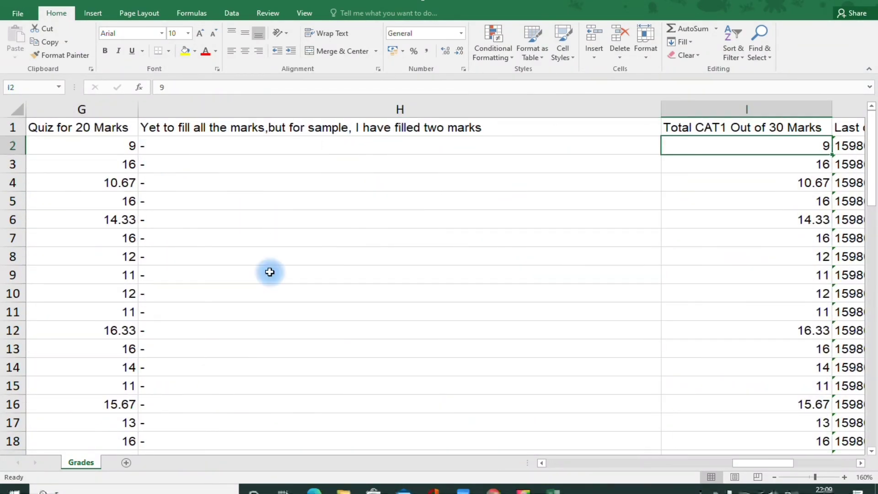
# Enter the note "That's all… You can easily do this proces.." in cell H5
pyautogui.click(262, 203)
pyautogui.write('Tha')
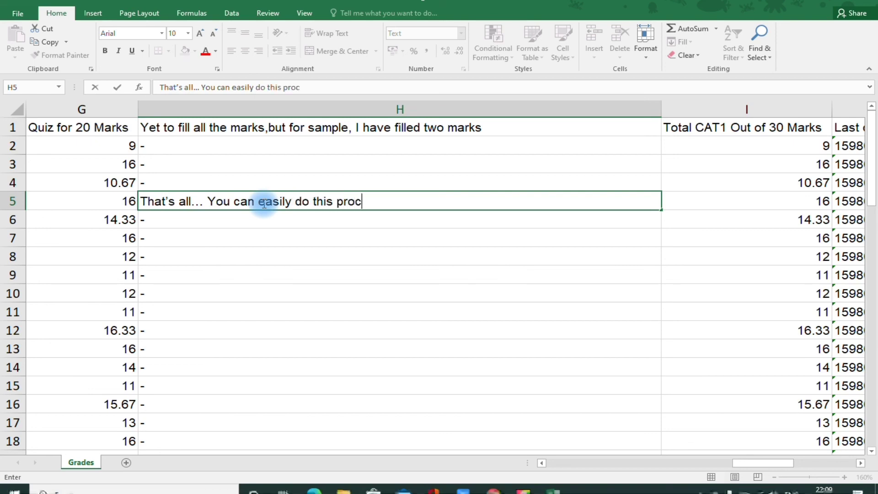
pyautogui.press('Return')
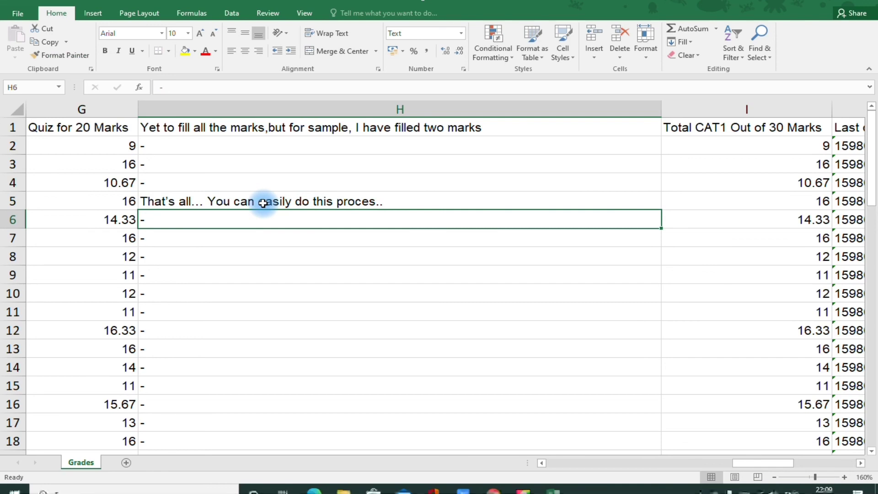
# Enter the note "Thank you for watching this Video…." in cell H7
pyautogui.press('Down')
pyautogui.write('Than')
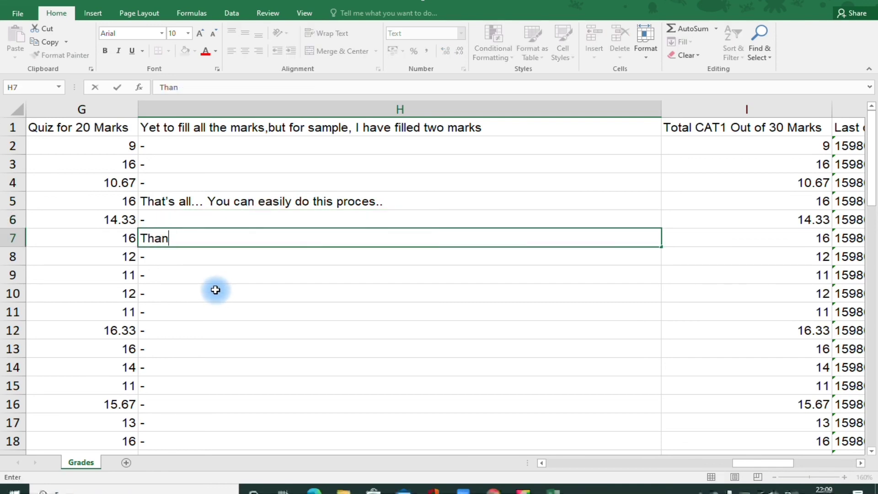
pyautogui.write('k you for w')
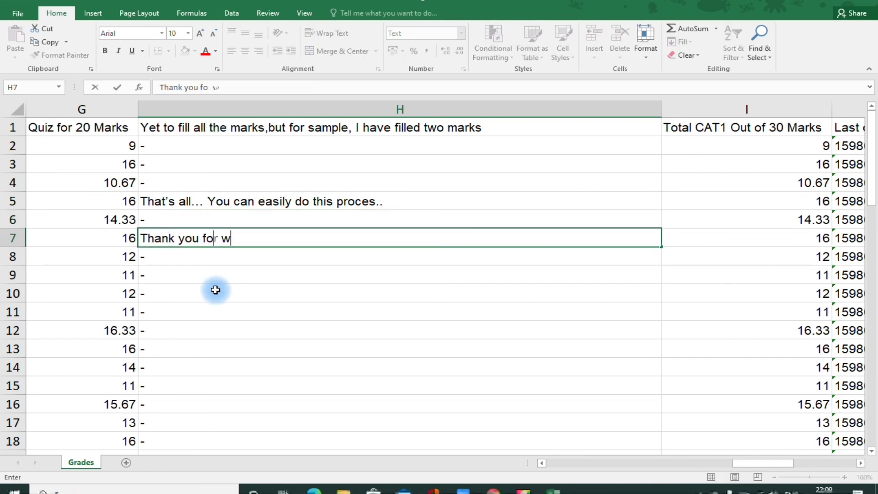
pyautogui.write('atching this Vi')
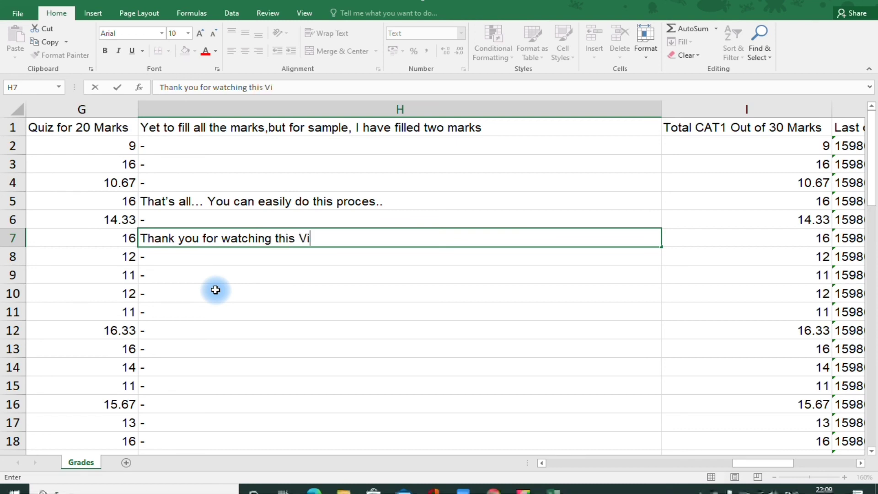
pyautogui.write('deo....')
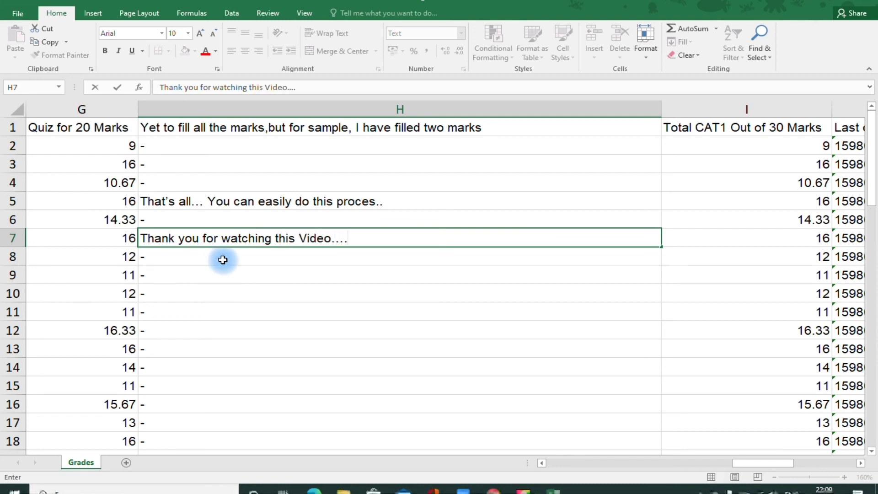
pyautogui.click(389, 306)
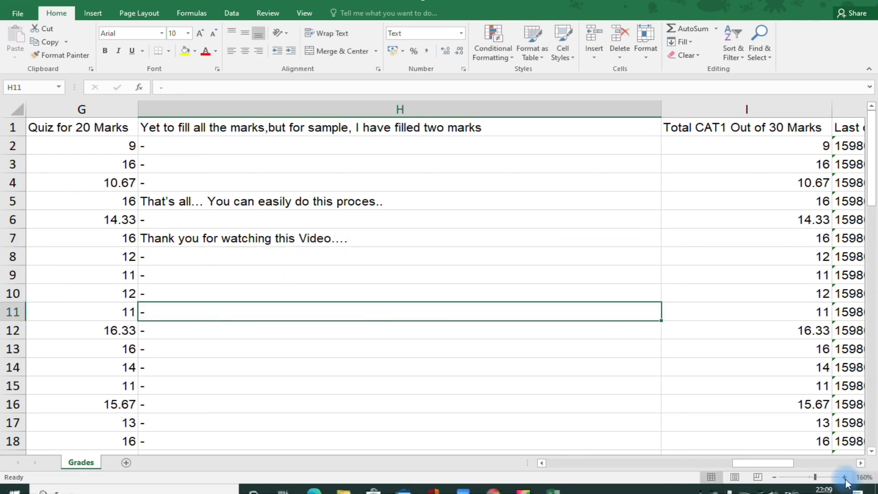